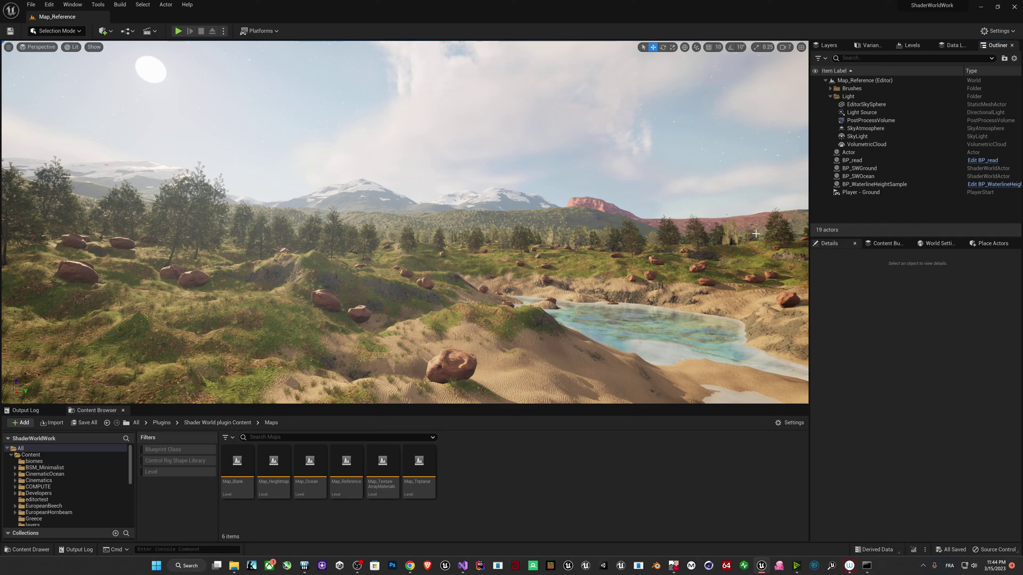
- Display the viewport in wireframe over the lake and select the BP_SWOcean water surface
mouse_move(686, 238)
right_down()
mouse_move(634, 238)
mouse_move(799, 238)
mouse_move(687, 238)
right_up()
right_drag(411, 244, 360, 301)
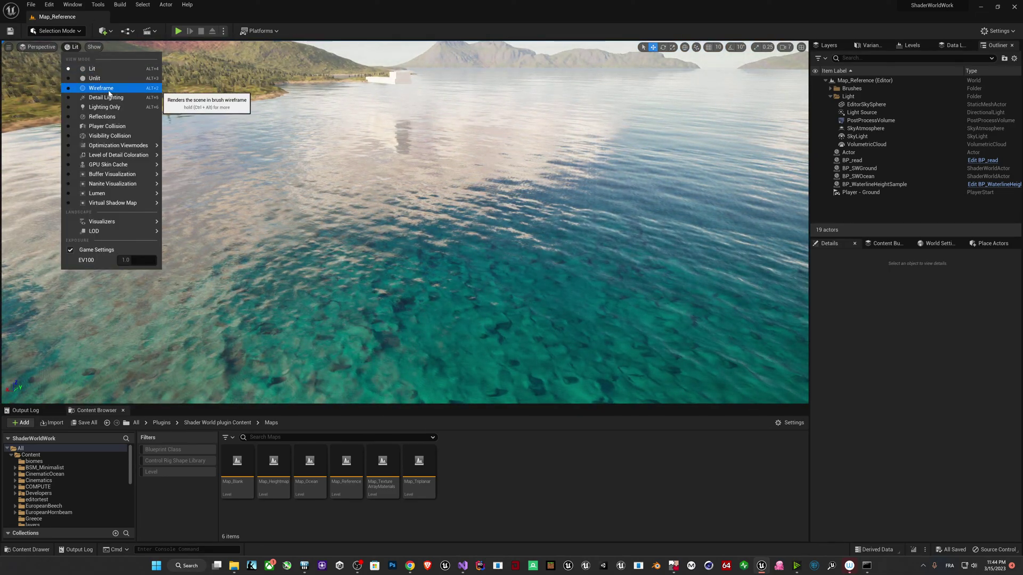
click(109, 90)
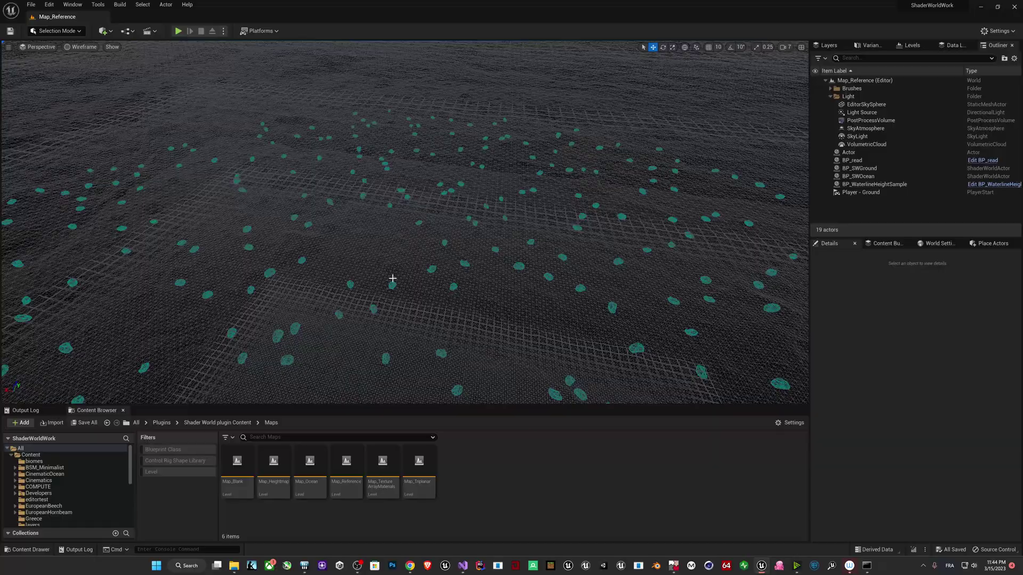
click(392, 278)
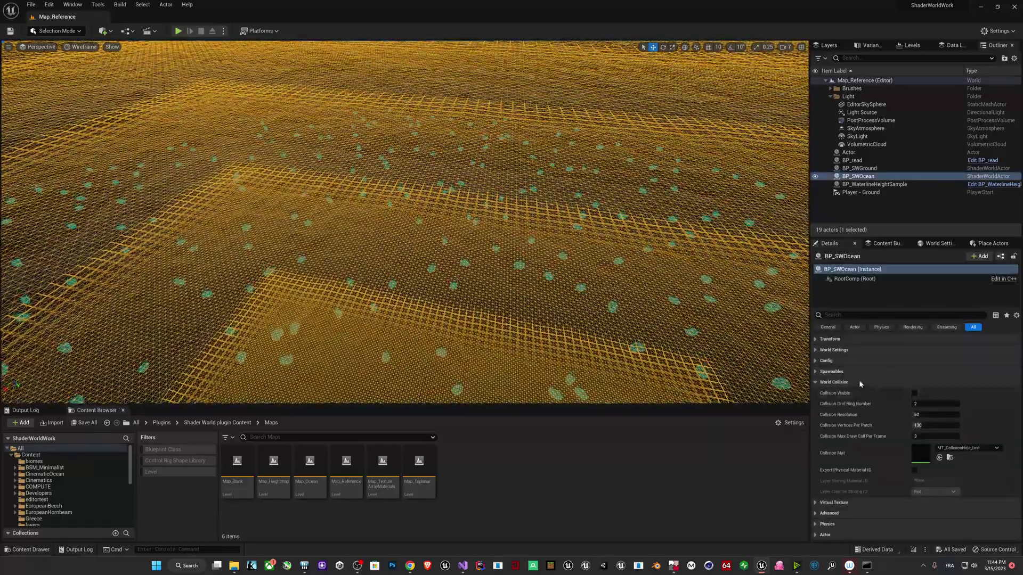
- Examine the Config and World Settings properties of BP_SWOcean
click(830, 362)
right_drag(651, 320, 714, 312)
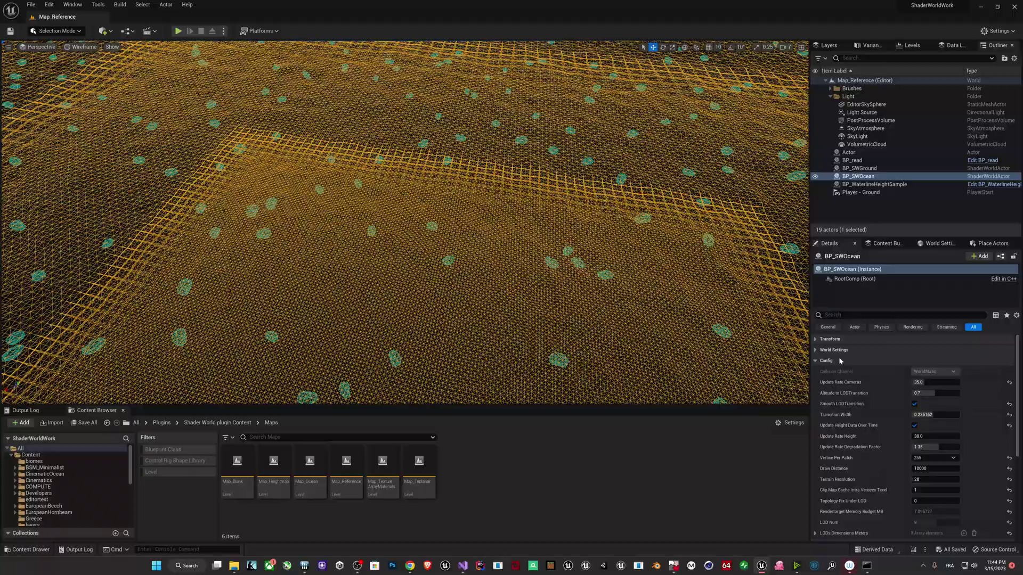
click(837, 351)
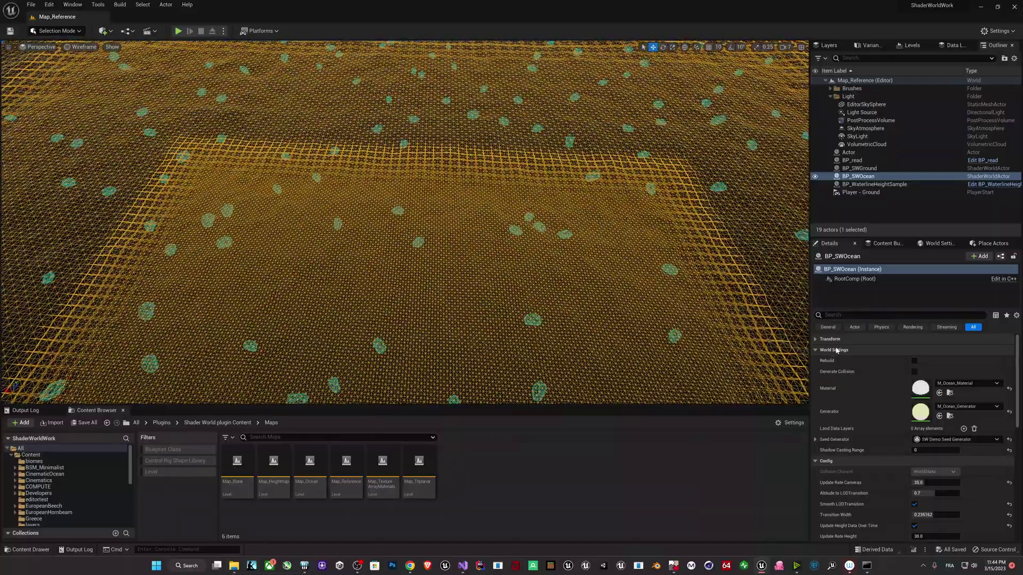
click(837, 350)
click(831, 351)
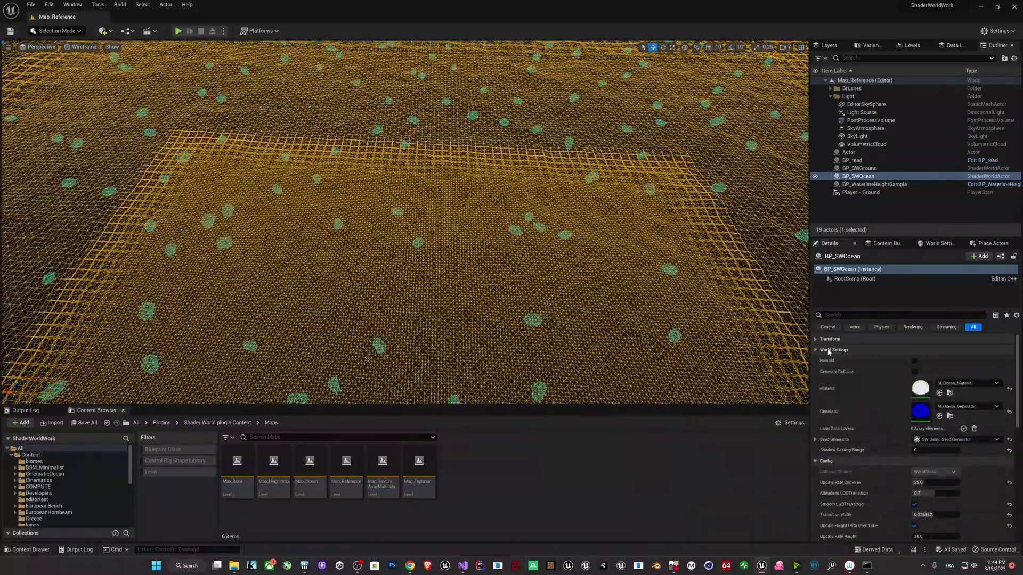
click(829, 351)
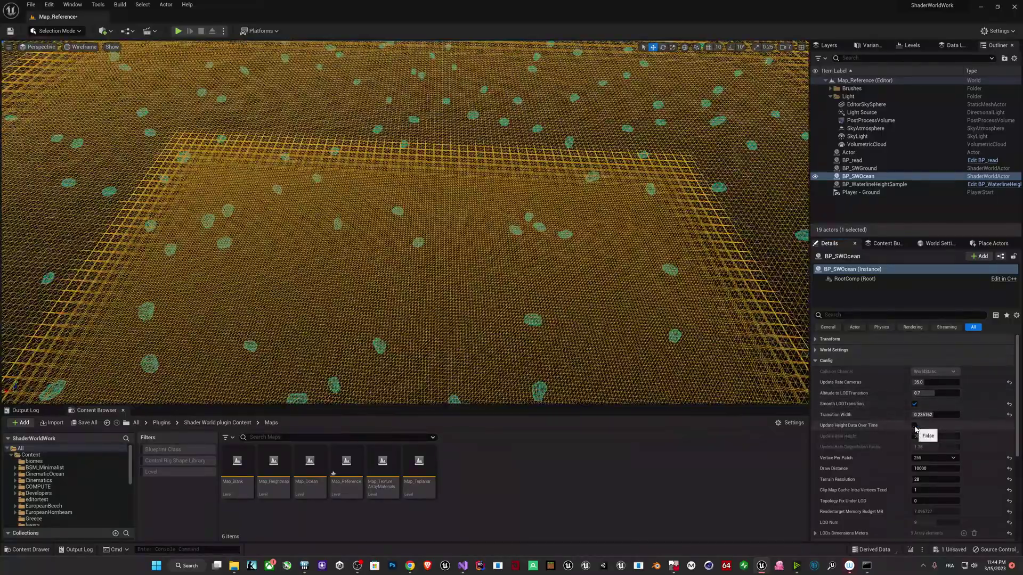
- Disable Update Height Data Over Time on BP_SWOcean and narrow the viewport's field of view to about 40
click(915, 425)
right_drag(671, 294, 643, 283)
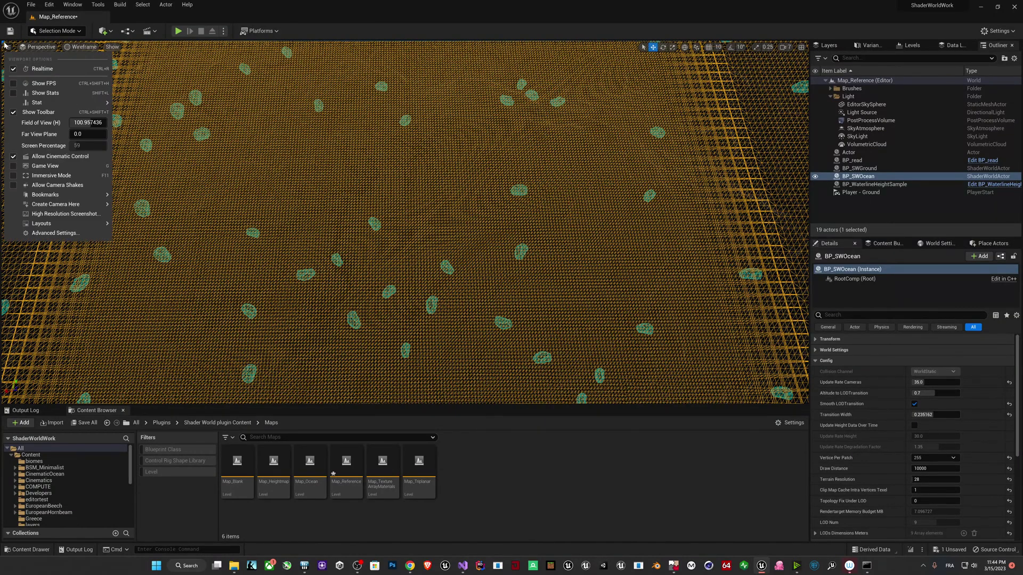
drag(87, 124, 64, 124)
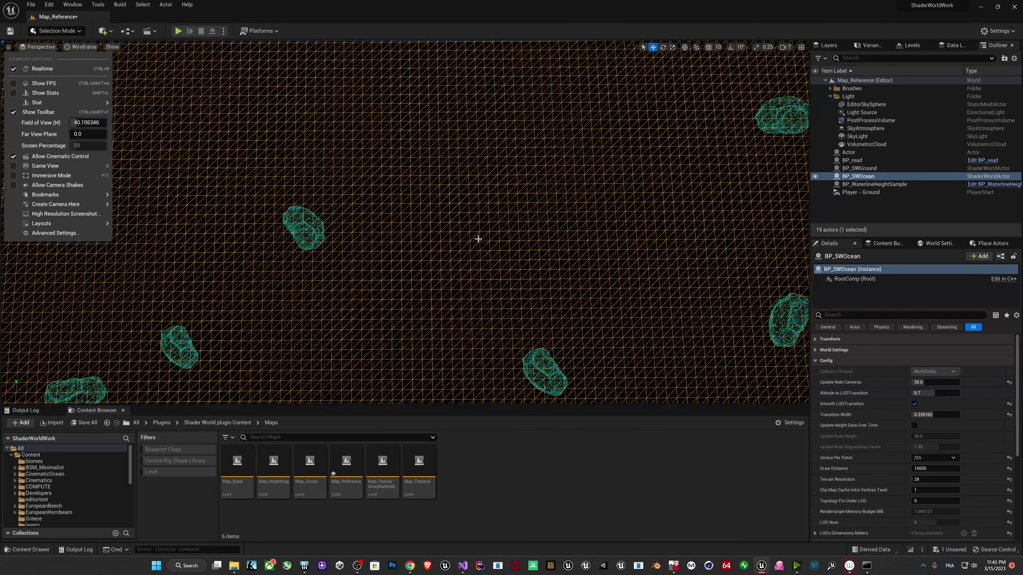
- Enable Update Height Data Over Time on BP_SWOcean and set the viewport's field of view to 100
click(915, 425)
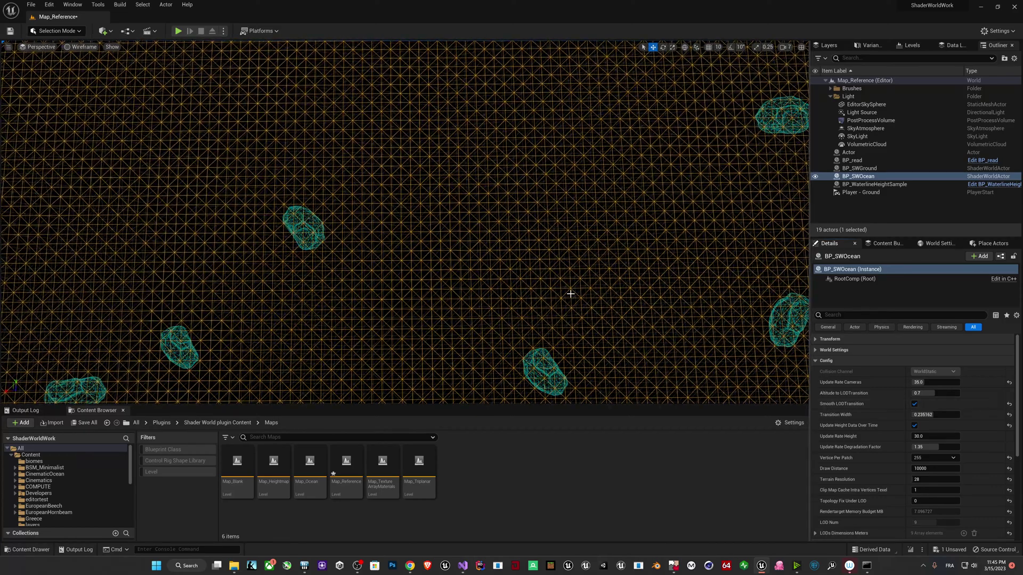
right_drag(566, 290, 563, 282)
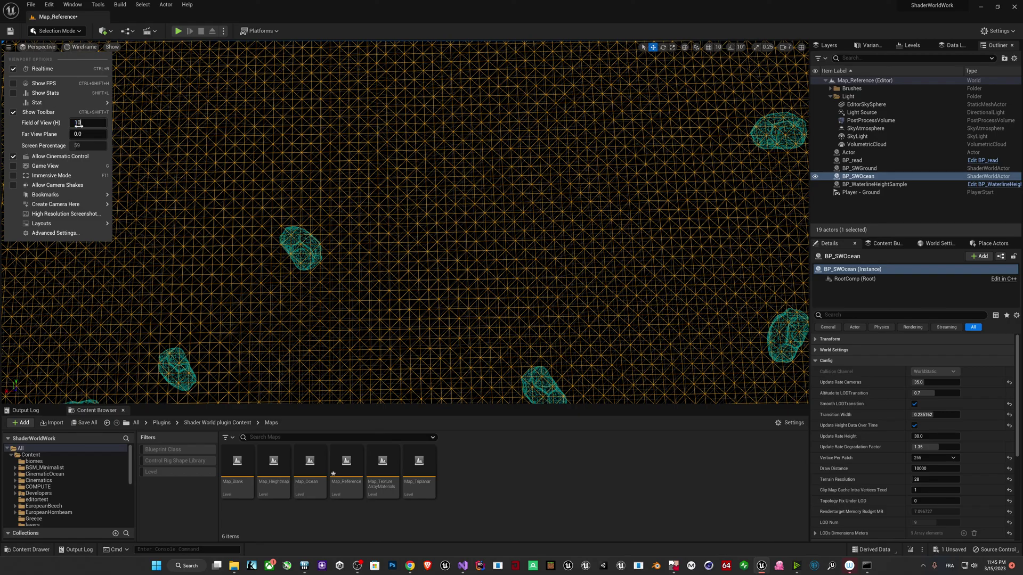
text(0)
key(Return)
right_drag(389, 105, 388, 86)
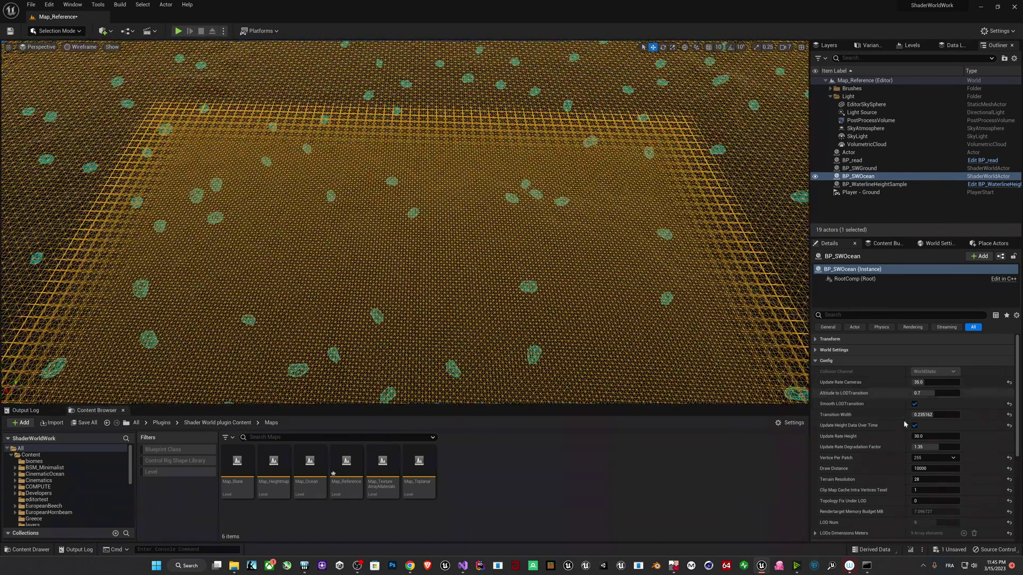
- Toggle Smooth LODTransition off and on again for comparison and set the Transition Width to about 0.296
click(914, 404)
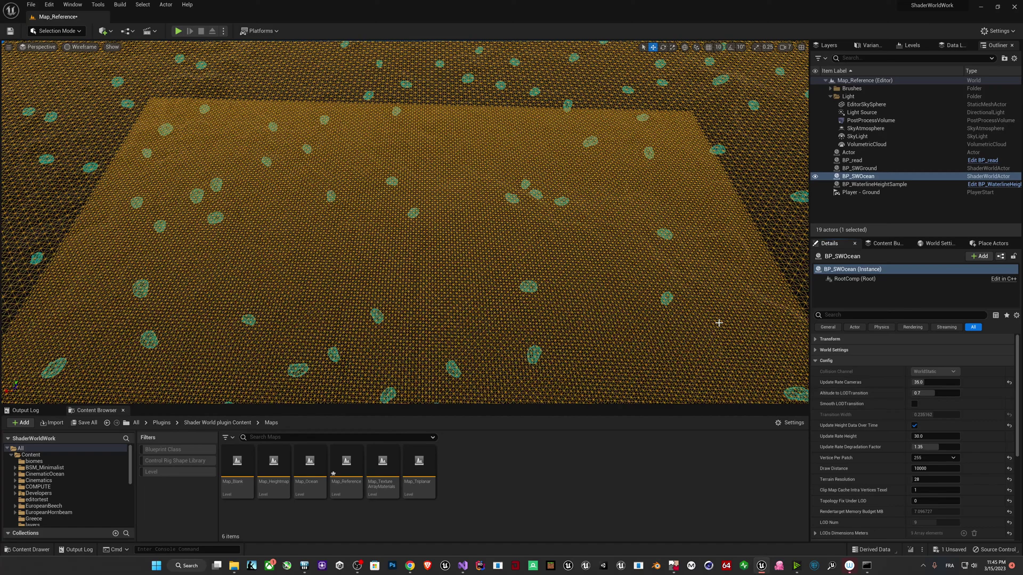
click(914, 404)
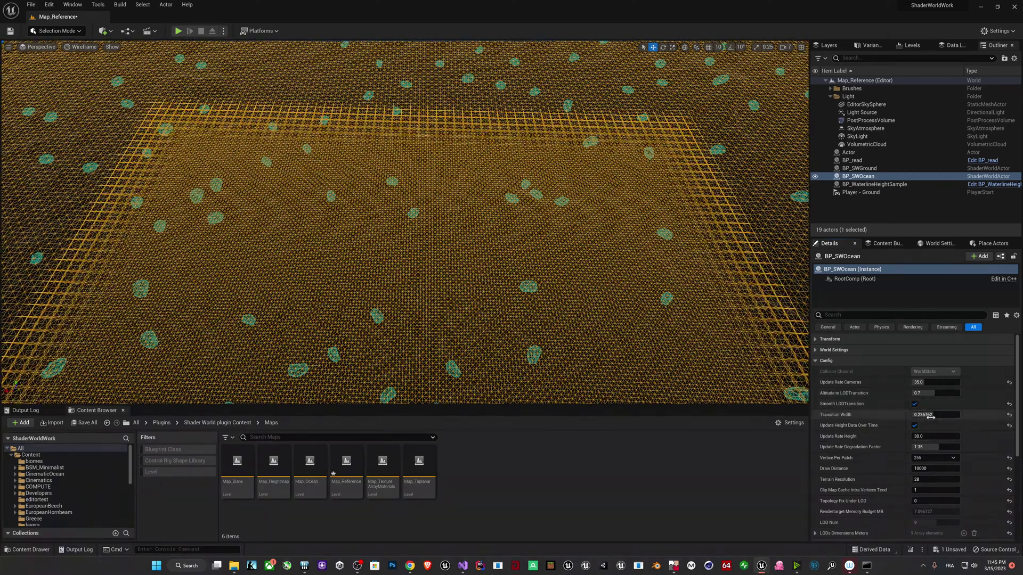
drag(917, 415, 935, 415)
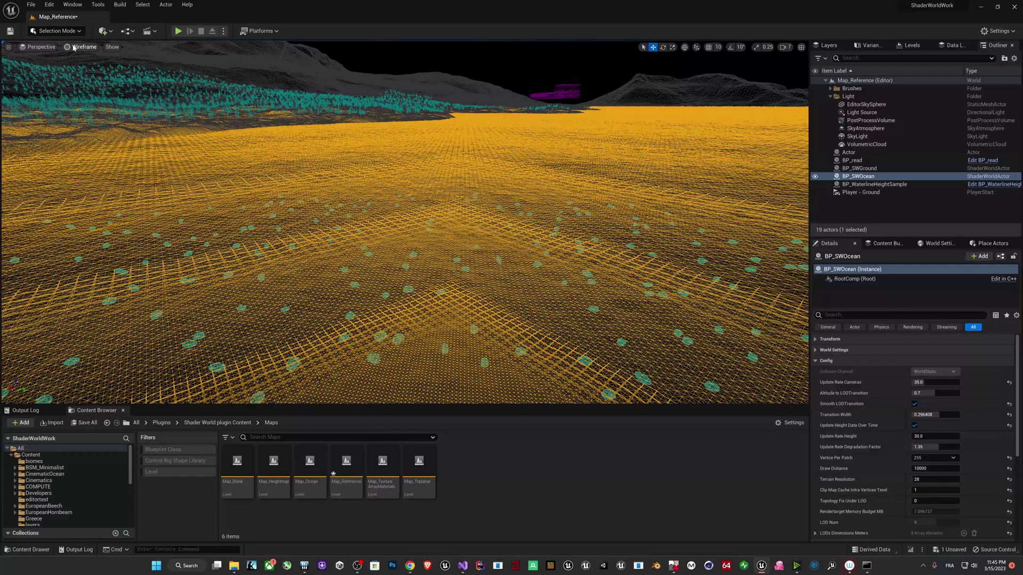
- Switch the viewport shading from wireframe back to Lit
click(75, 47)
click(91, 67)
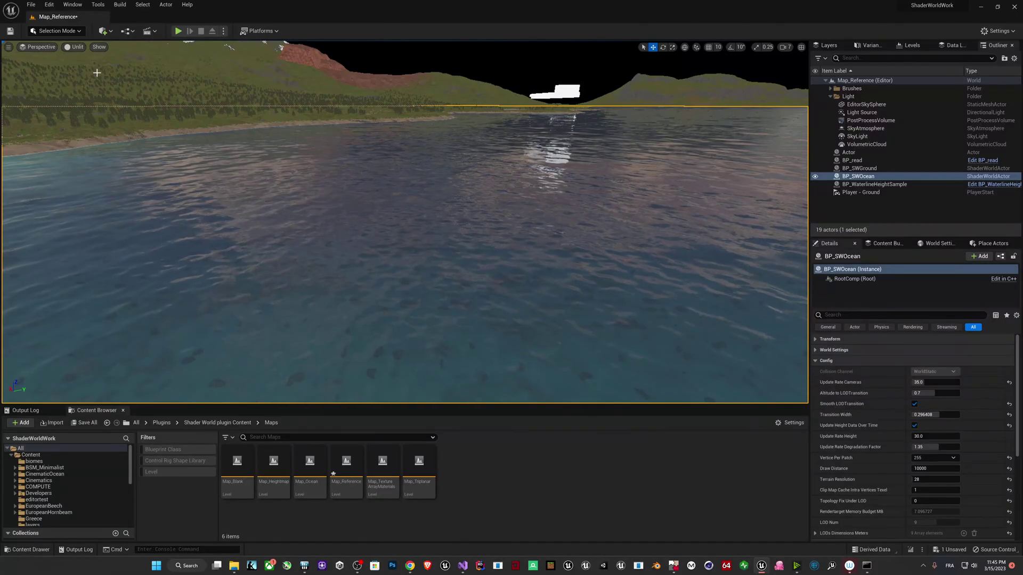
click(72, 47)
click(293, 165)
right_drag(294, 167, 515, 214)
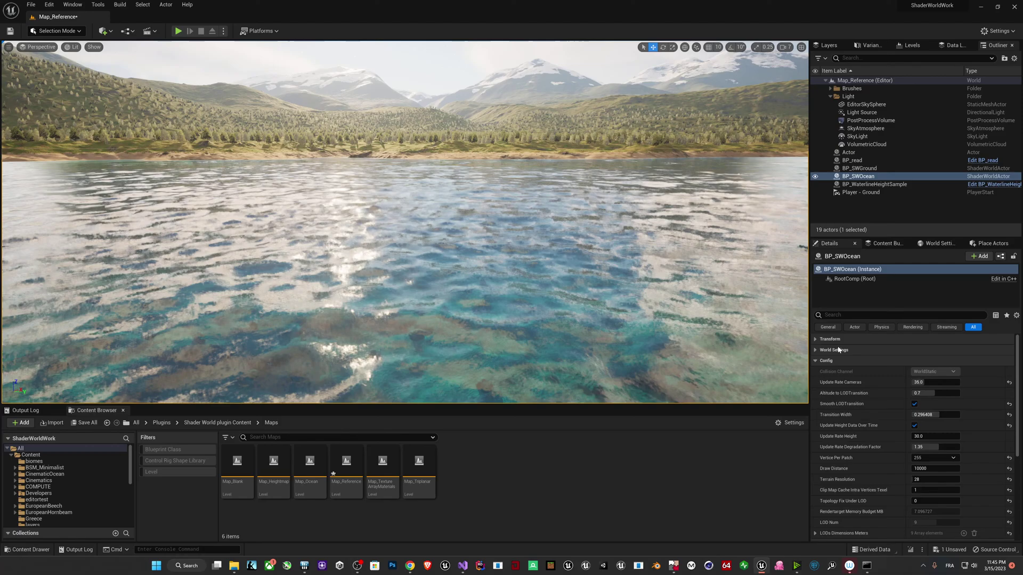
- Examine the ocean's Seed Generator under World Settings, down to the entries of its Seeds Array
click(826, 361)
click(832, 350)
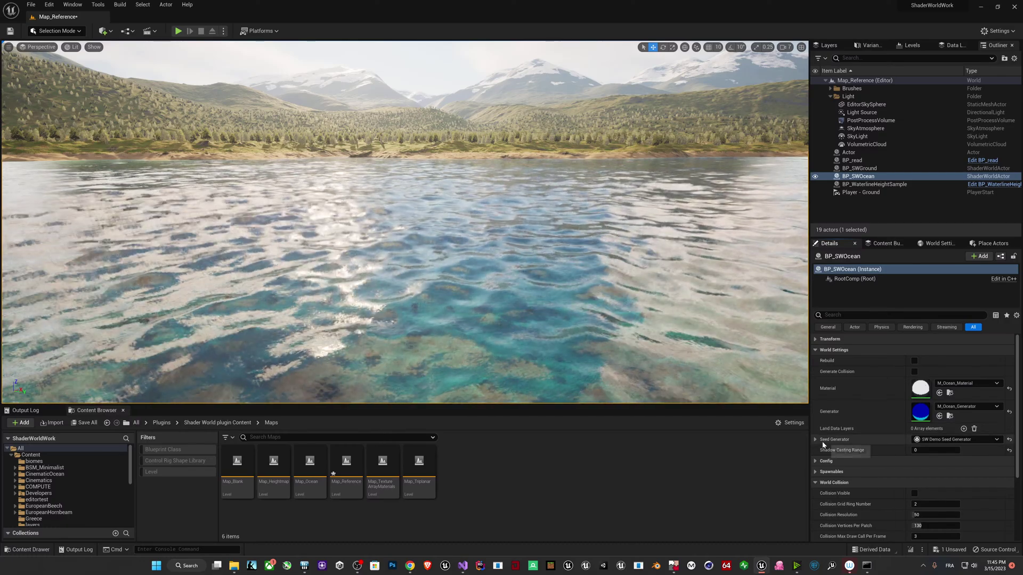
scroll(817, 444, down, 2)
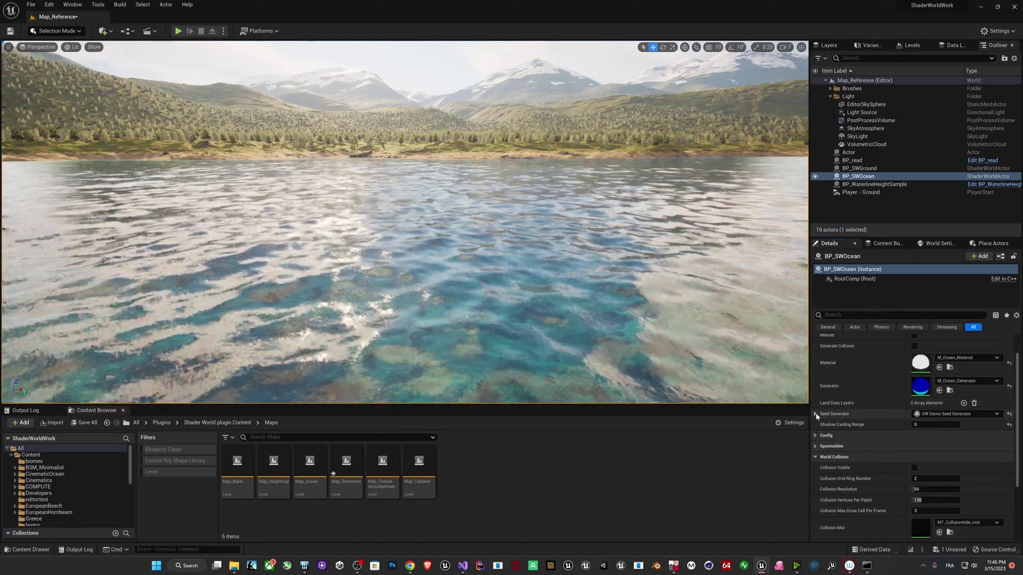
click(815, 414)
scroll(823, 397, down, 3)
click(823, 387)
scroll(825, 386, down, 1)
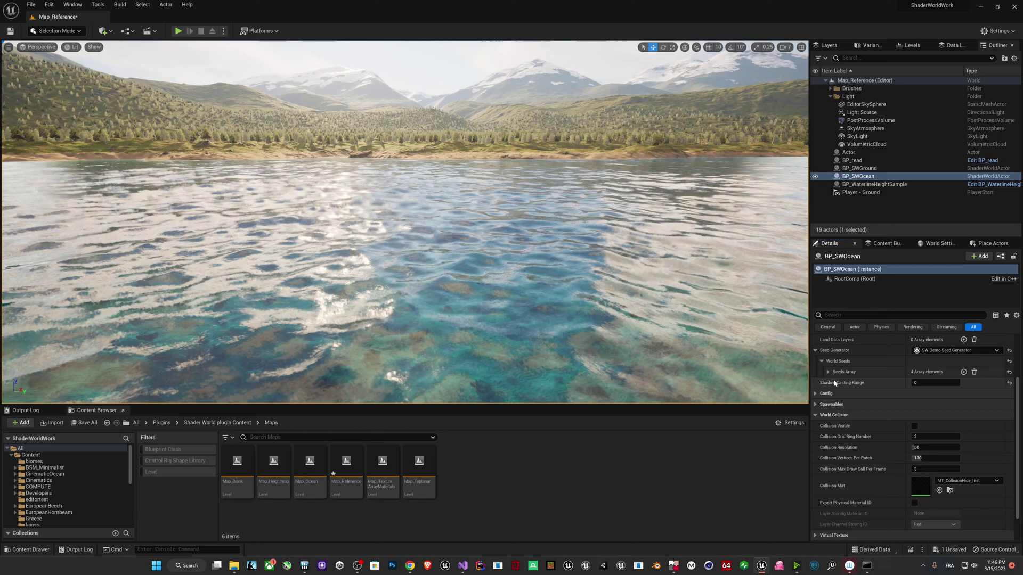
click(828, 372)
scroll(868, 377, up, 2)
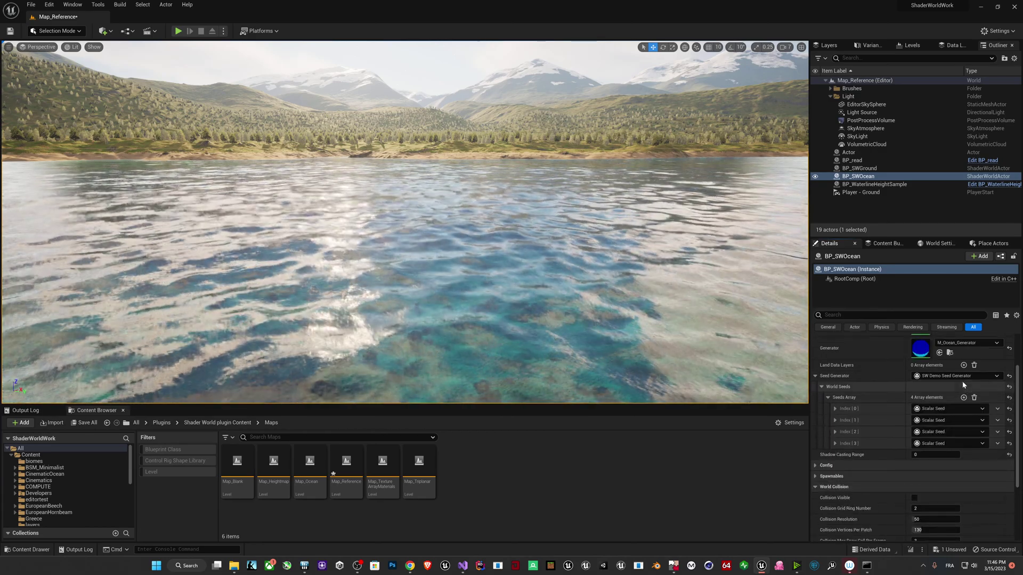
- Open the BP/SeedGenerator folder of the Shader World plugin content
scroll(111, 477, down, 10)
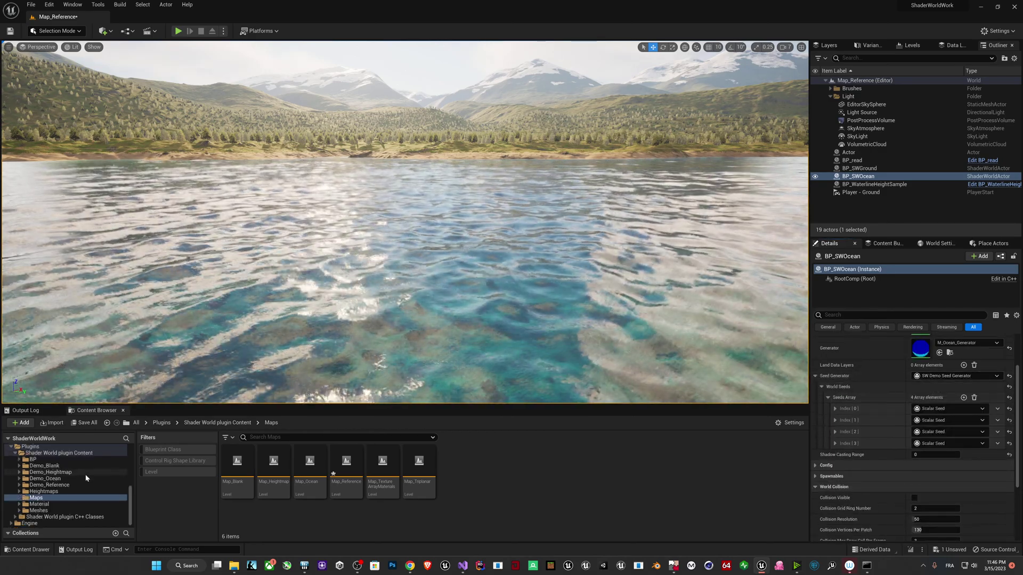
click(53, 459)
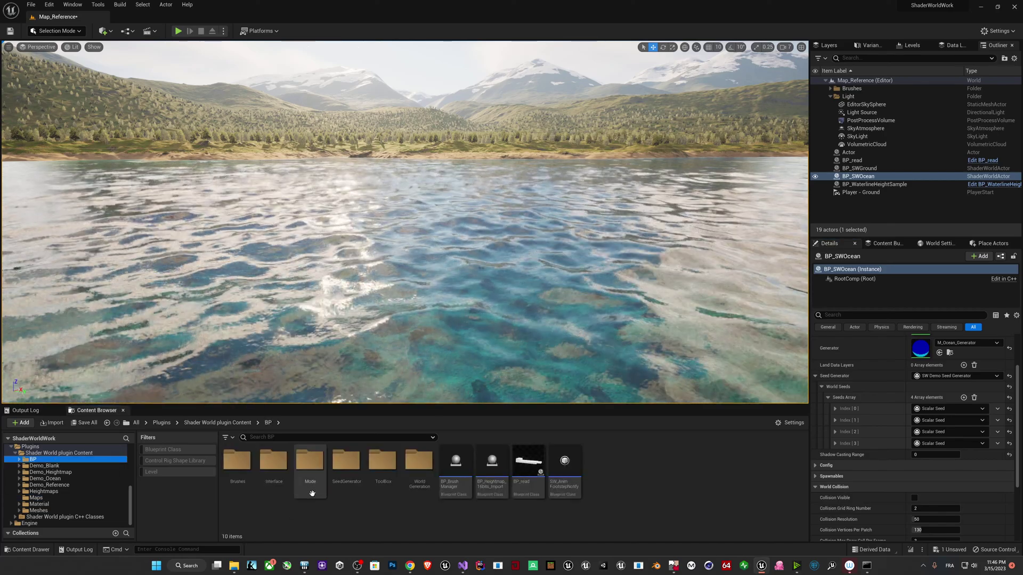
double_click(345, 485)
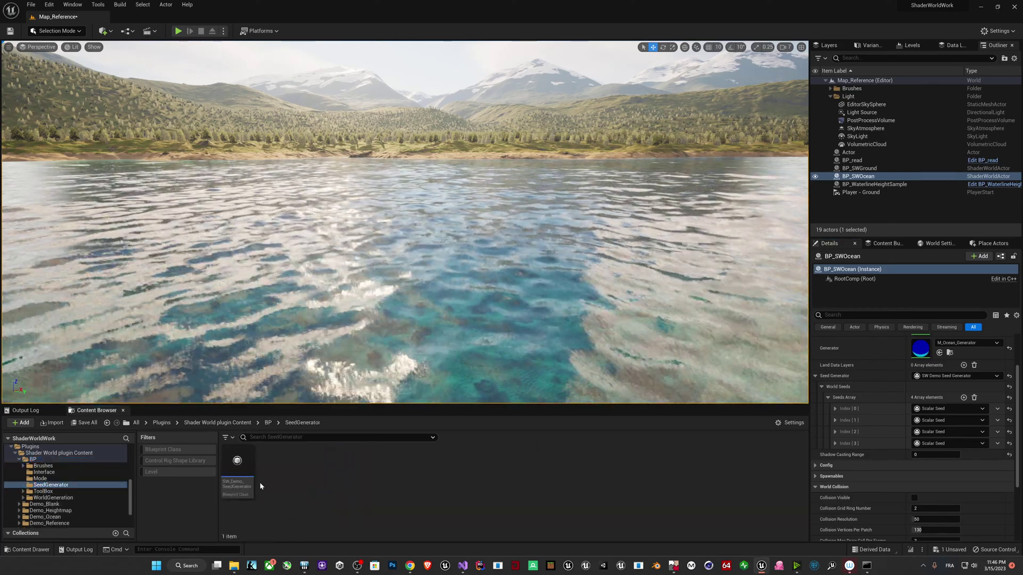
click(242, 480)
click(327, 485)
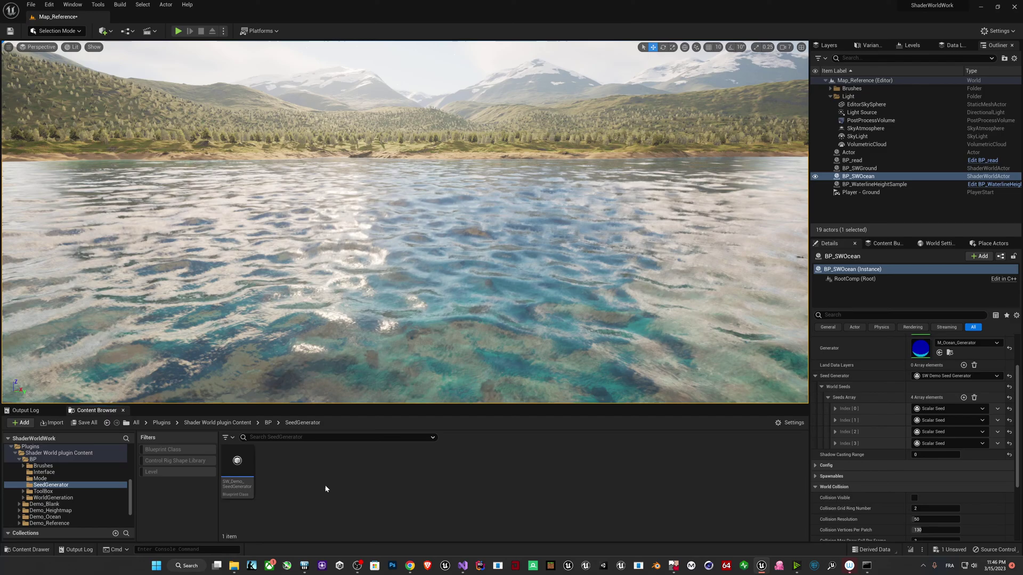
- Create a new Blueprint class in the SeedGenerator folder with SWSeedGenerator as its parent class
right_click(324, 484)
click(367, 237)
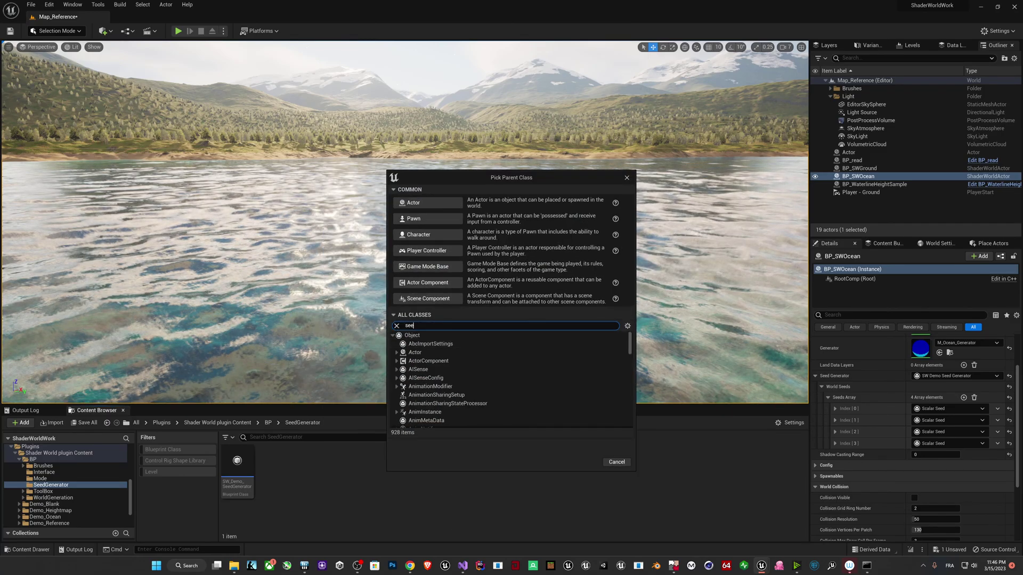
text(see)
key(BackSpace)
key(BackSpace)
text(sw s)
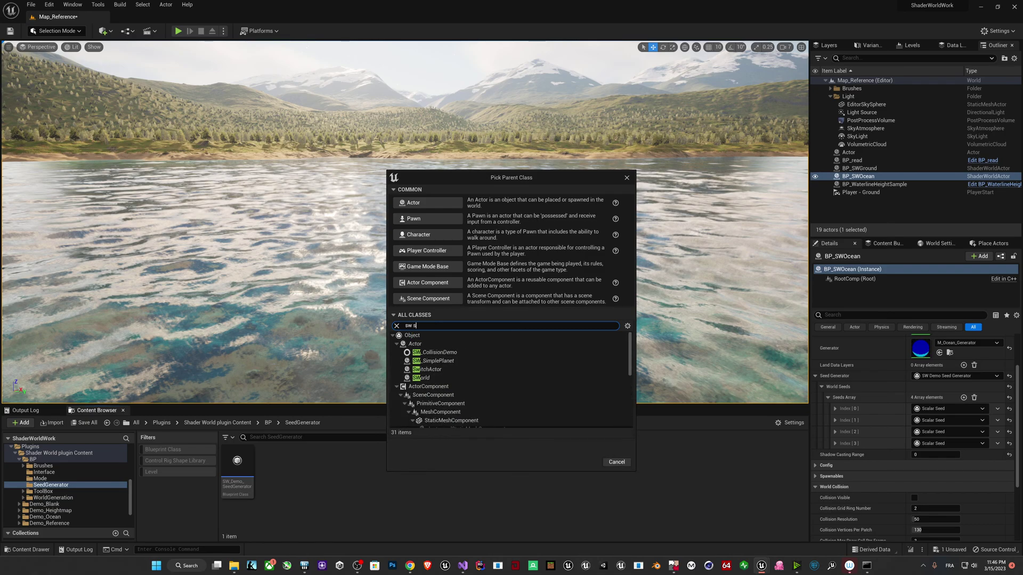
text(ee)
click(429, 344)
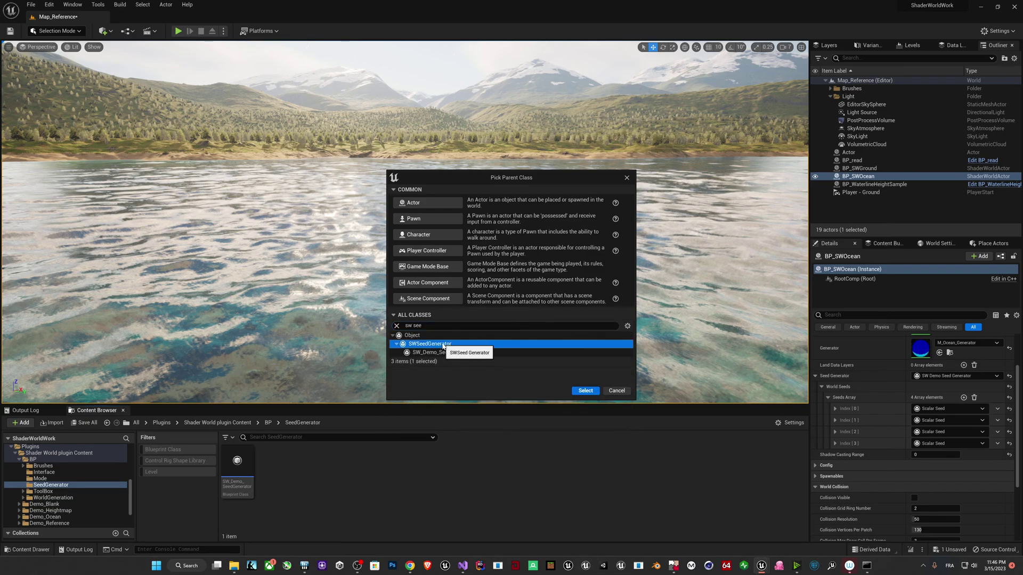
click(585, 392)
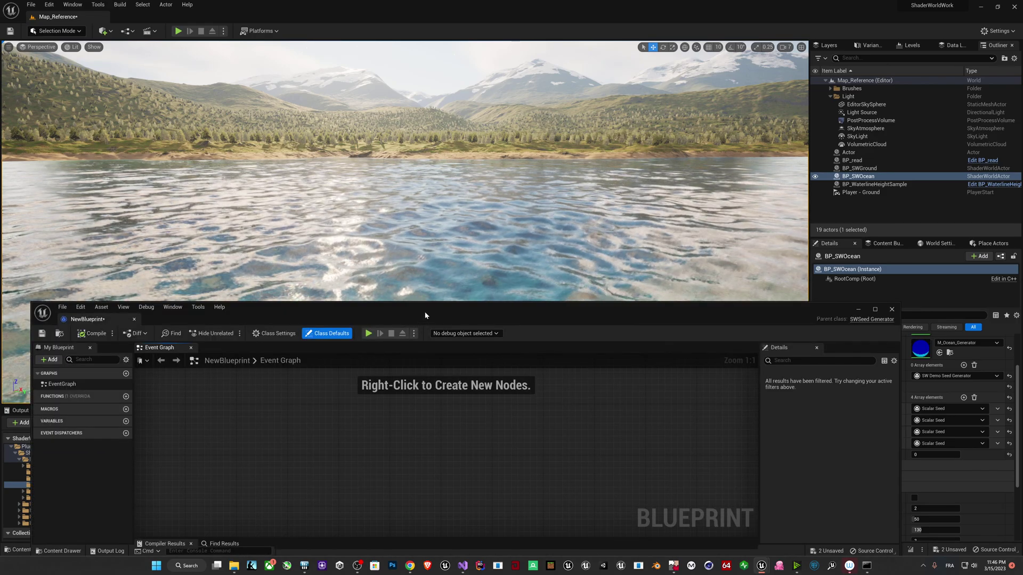
- Override the GenerateSeed function in the new Blueprint
drag(389, 320, 388, 136)
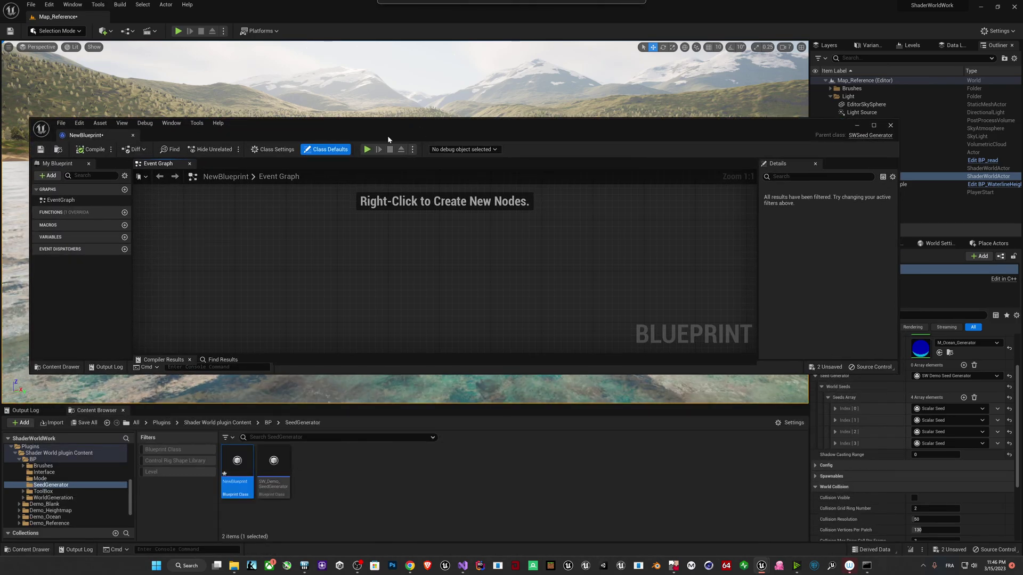
click(106, 212)
click(115, 234)
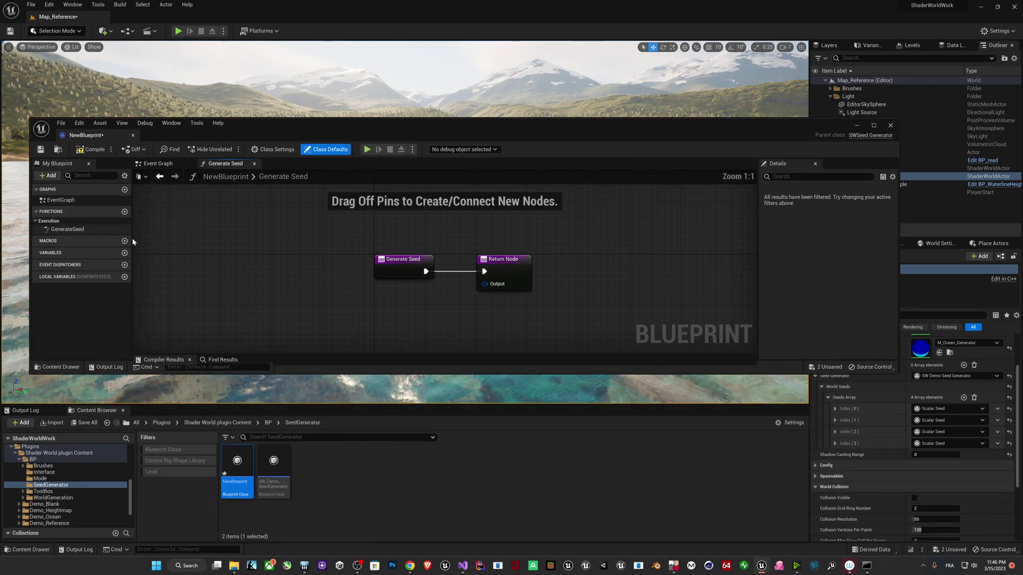
- Space the Generate Seed entry node and the Return Node widely apart in the function graph
right_drag(388, 294, 409, 302)
drag(415, 275, 216, 276)
right_drag(403, 300, 450, 239)
click(533, 231)
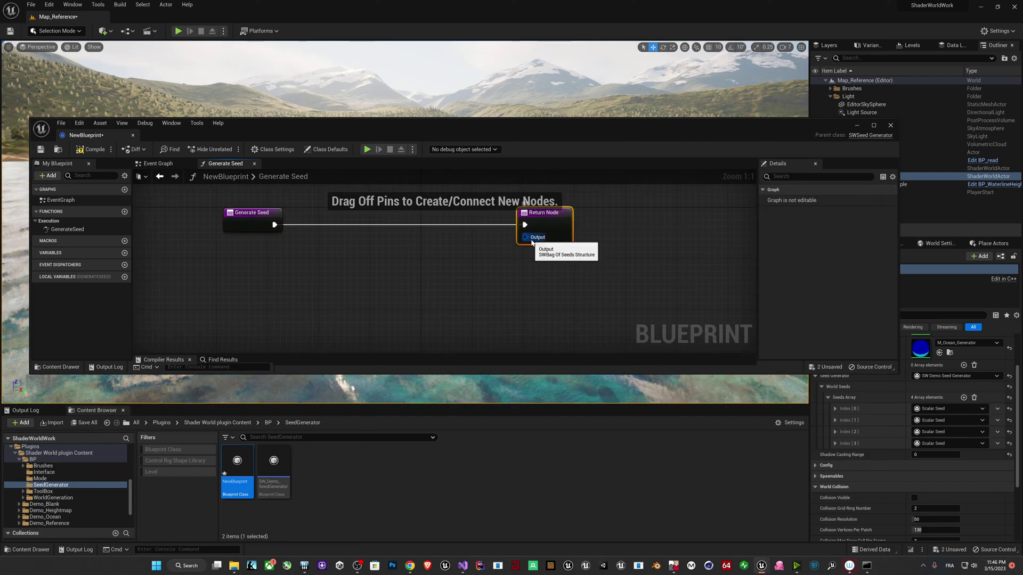
- Promote the Return Node's Output pin to a Blueprint variable
drag(531, 239, 424, 278)
click(321, 279)
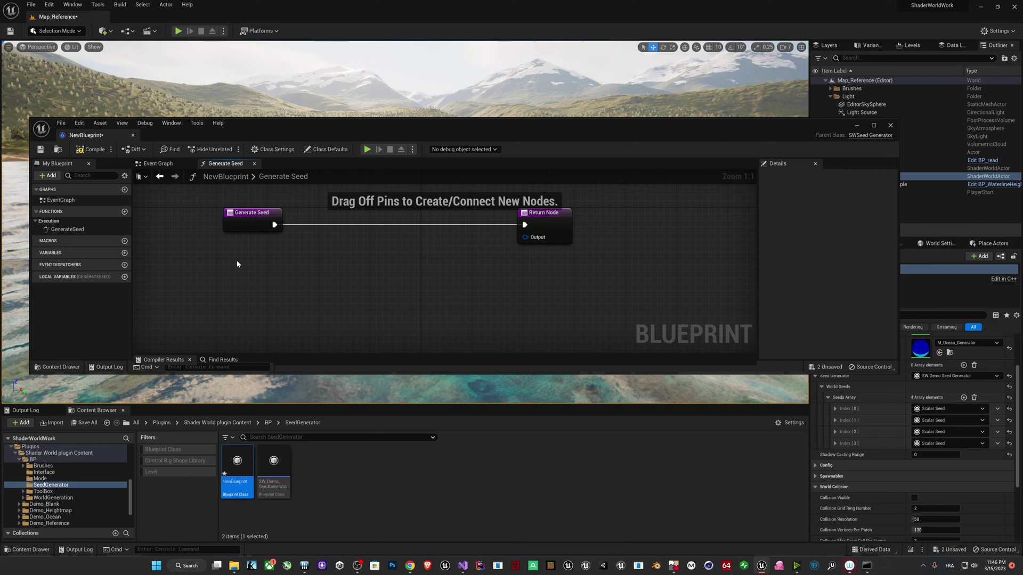
right_click(529, 239)
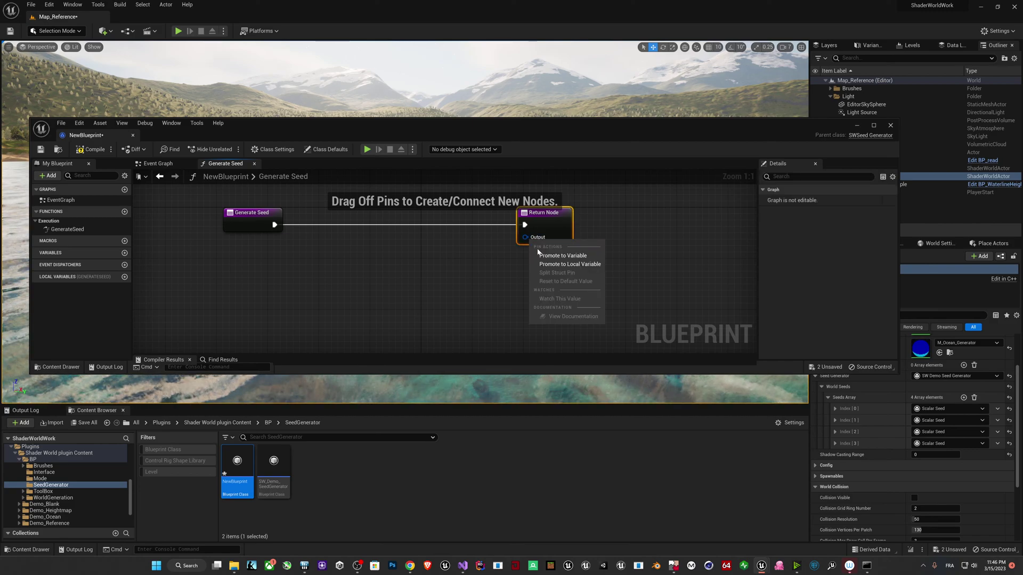
click(542, 255)
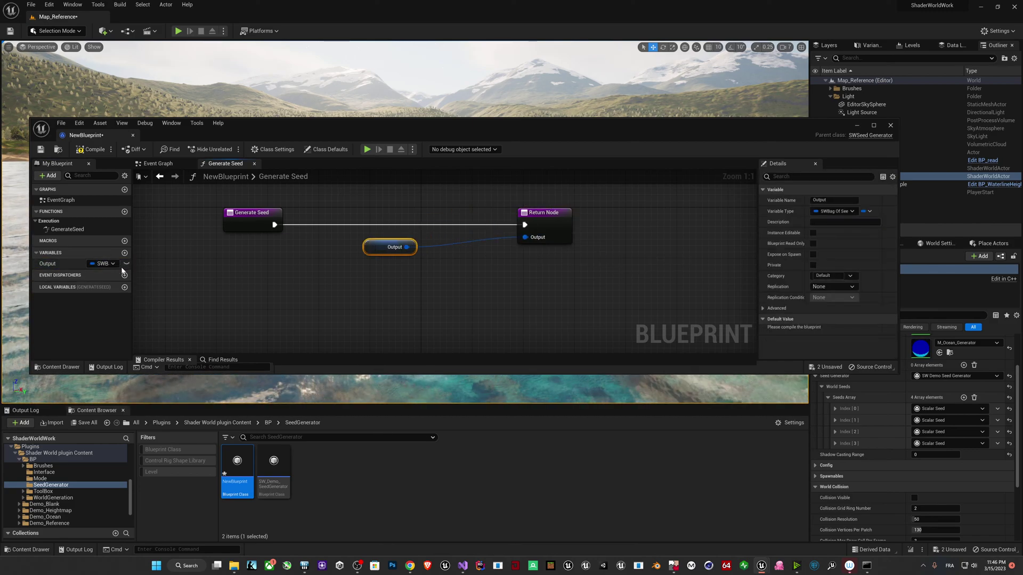
- Open the SW_Demo_SeedGenerator Blueprint and inspect the World Seeds variable feeding its Generate Seed function
click(226, 292)
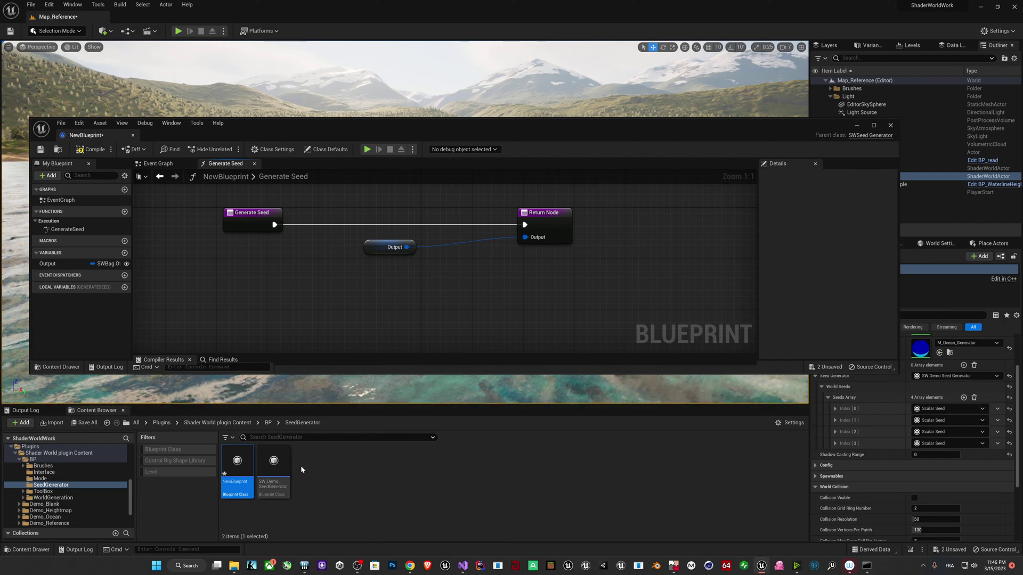
double_click(274, 466)
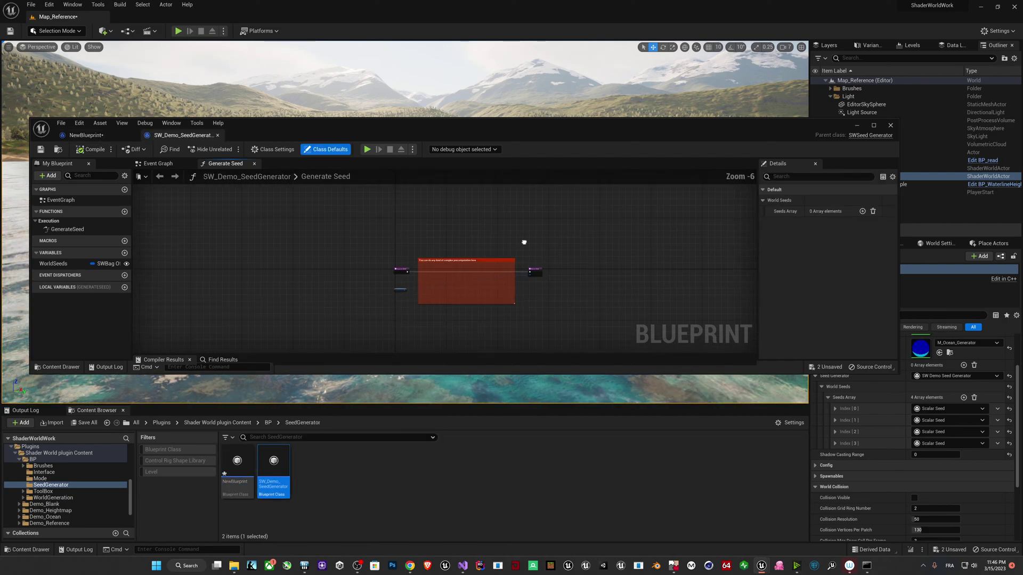
click(301, 294)
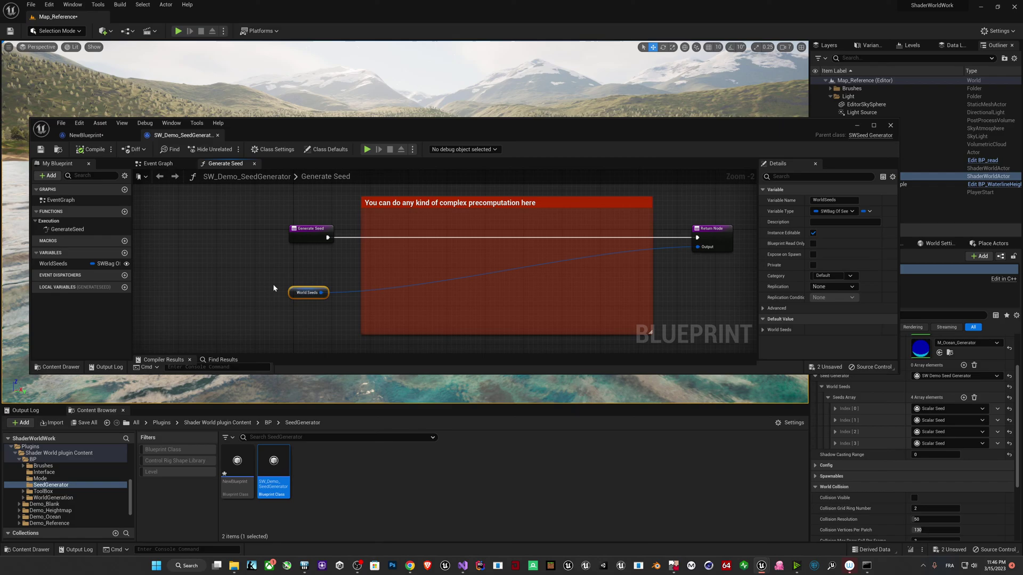
click(857, 126)
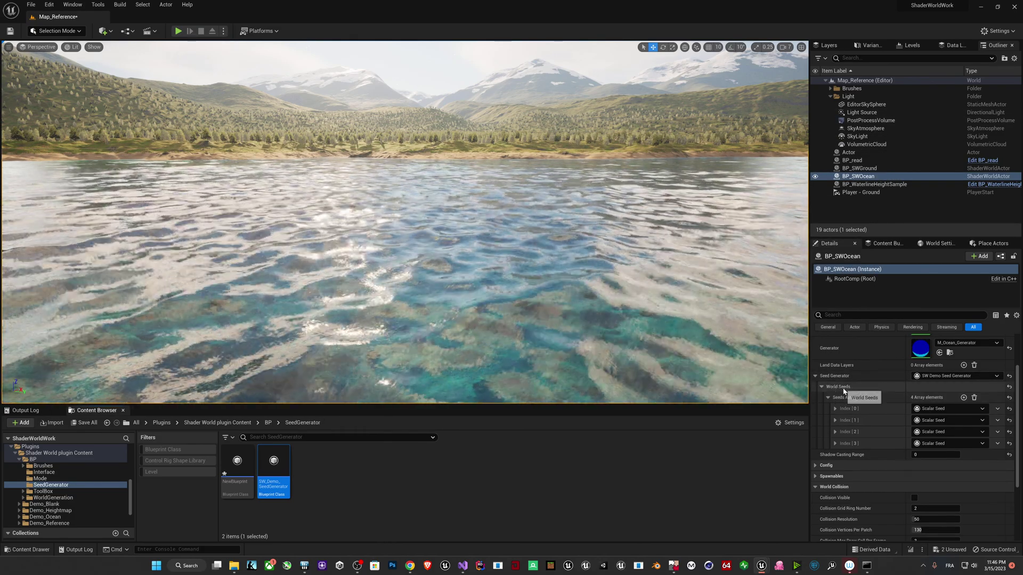
- Add an element to the ocean actor's Seeds Array, make it a Linear Color Seed and expand its properties
scroll(948, 378, down, 1)
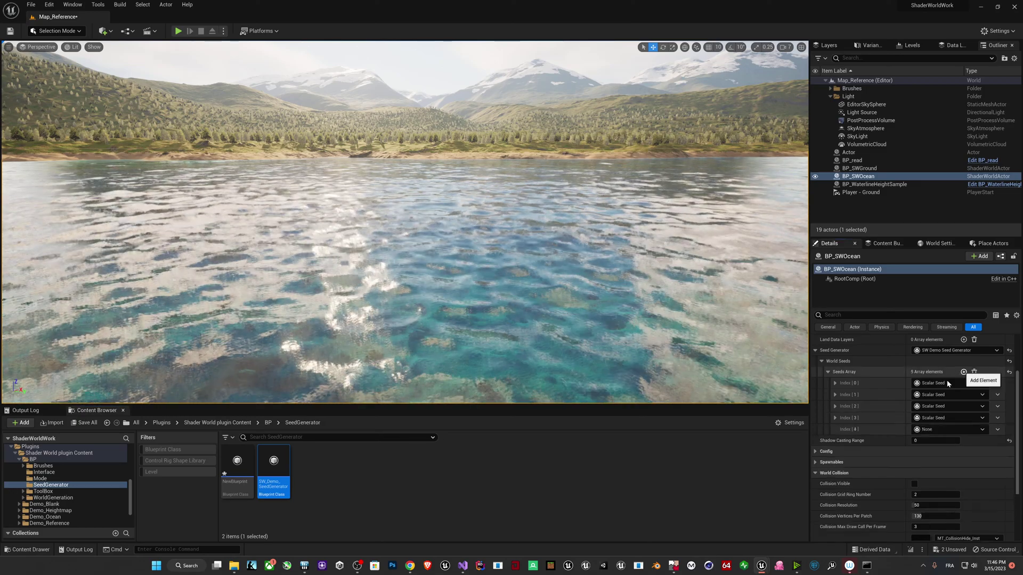
click(963, 372)
click(925, 430)
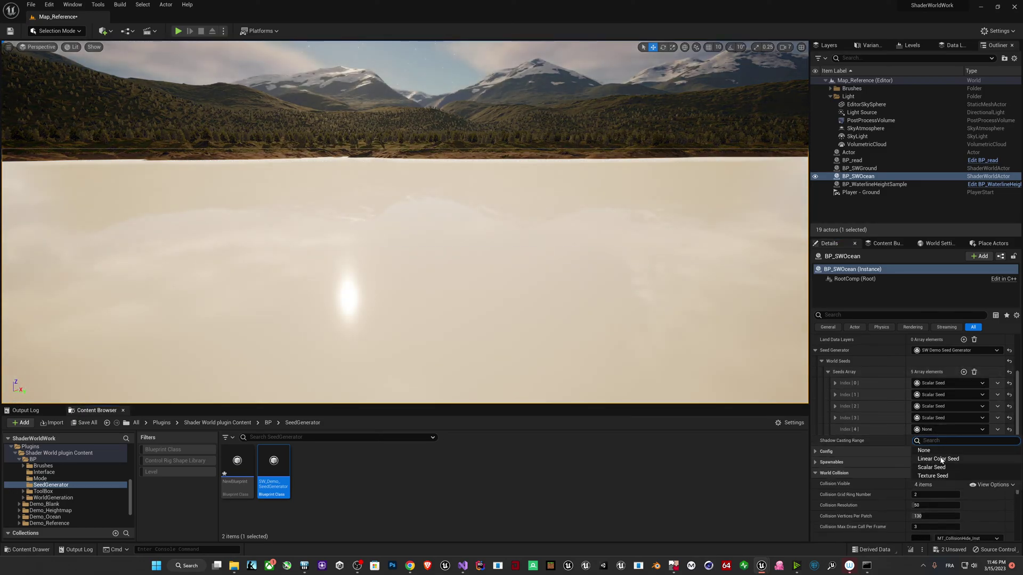
click(937, 459)
click(835, 429)
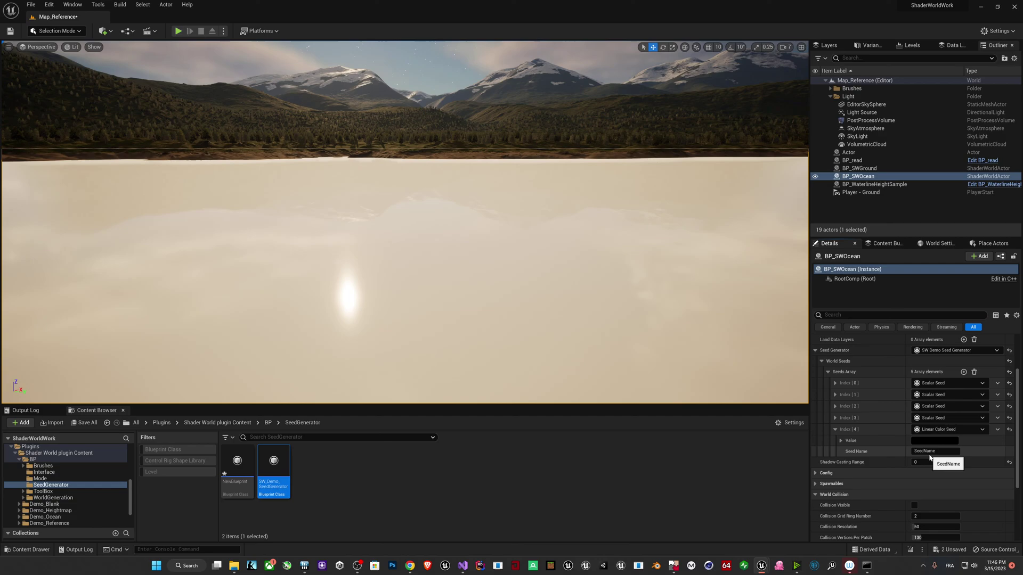
- Reopen SW_Demo_SeedGenerator and examine the precomputation comment area between the Generate Seed and Return nodes
double_click(273, 468)
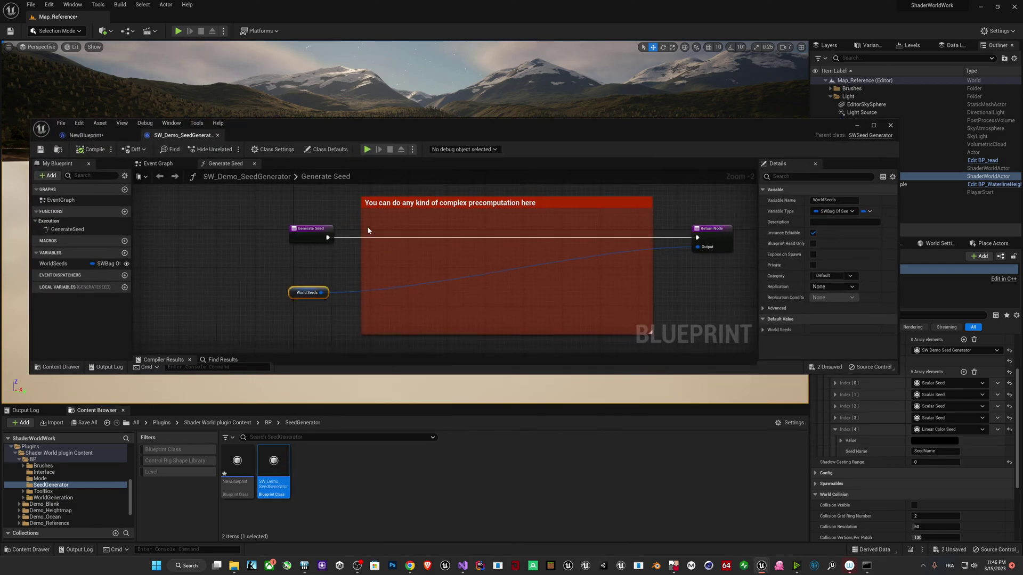
drag(355, 195, 663, 296)
right_drag(627, 288, 609, 347)
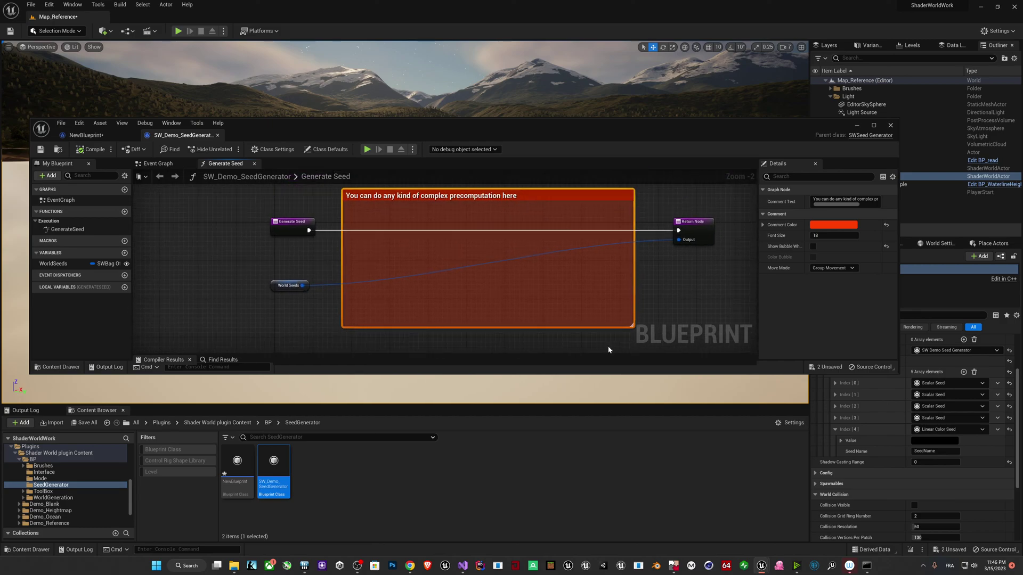
drag(323, 340, 623, 186)
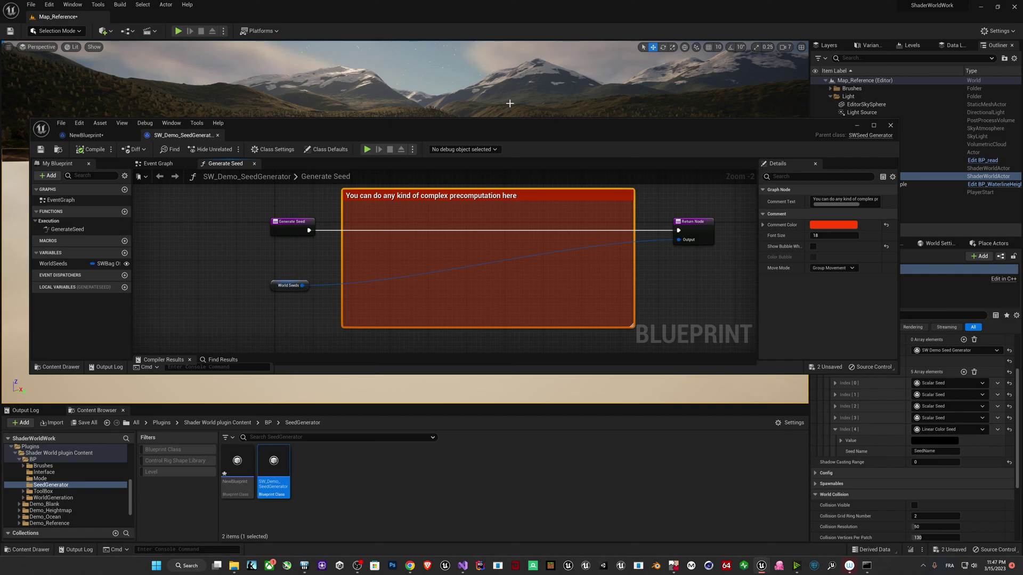
drag(338, 333, 639, 191)
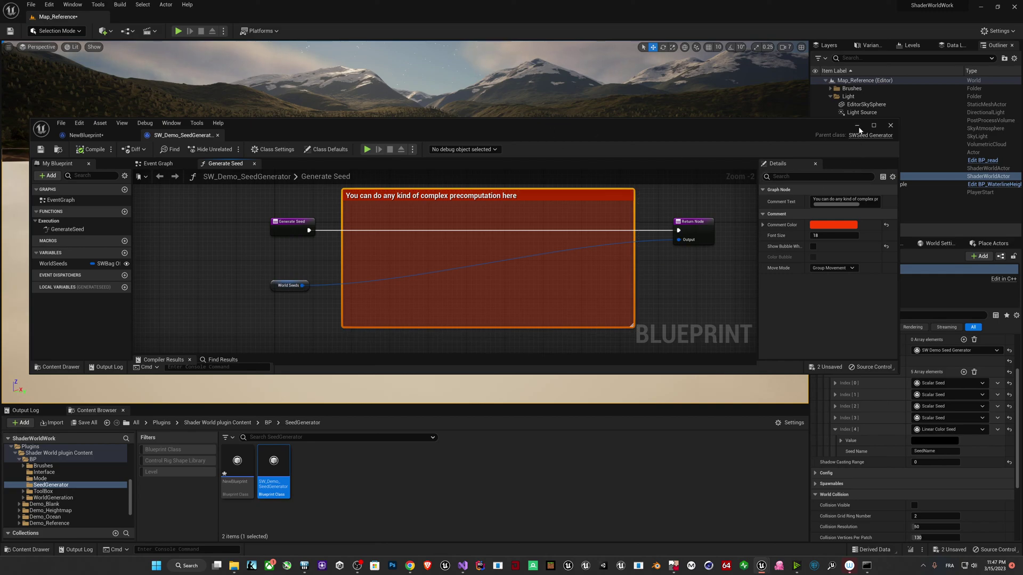
click(857, 126)
- Delete the Linear Color Seed element from the ocean's Seeds Array and deselect the actor
click(841, 441)
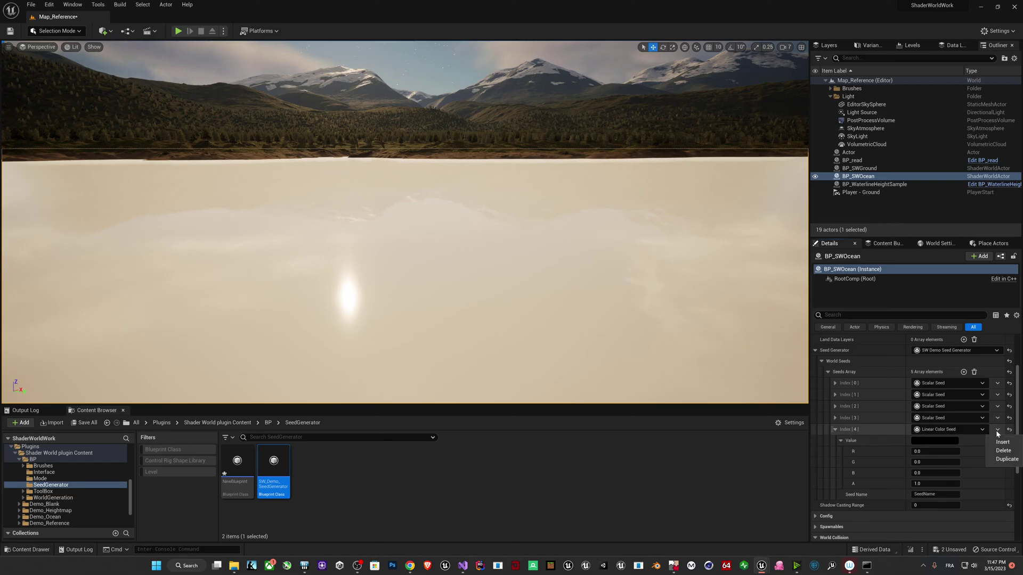
click(1003, 451)
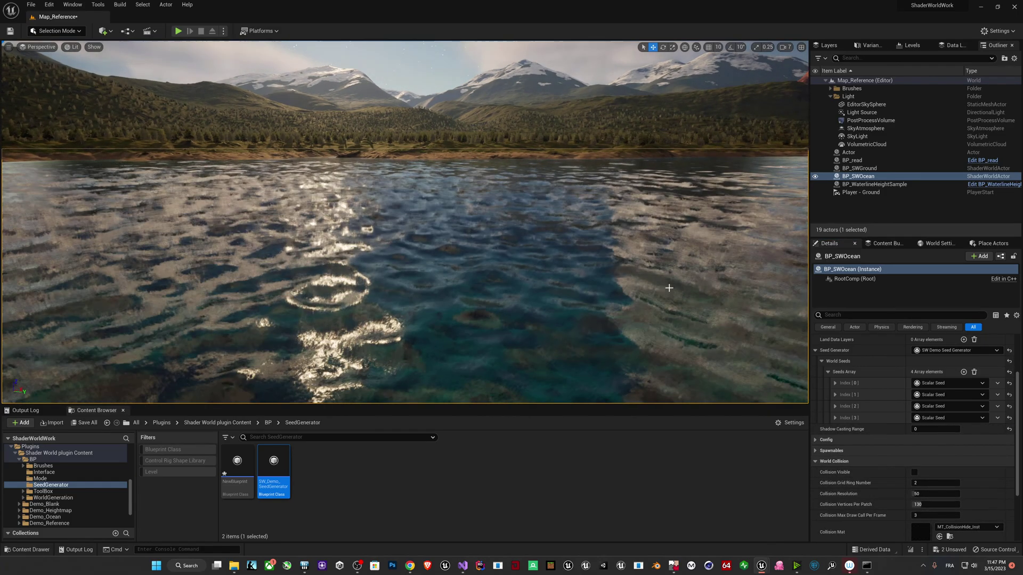
click(852, 214)
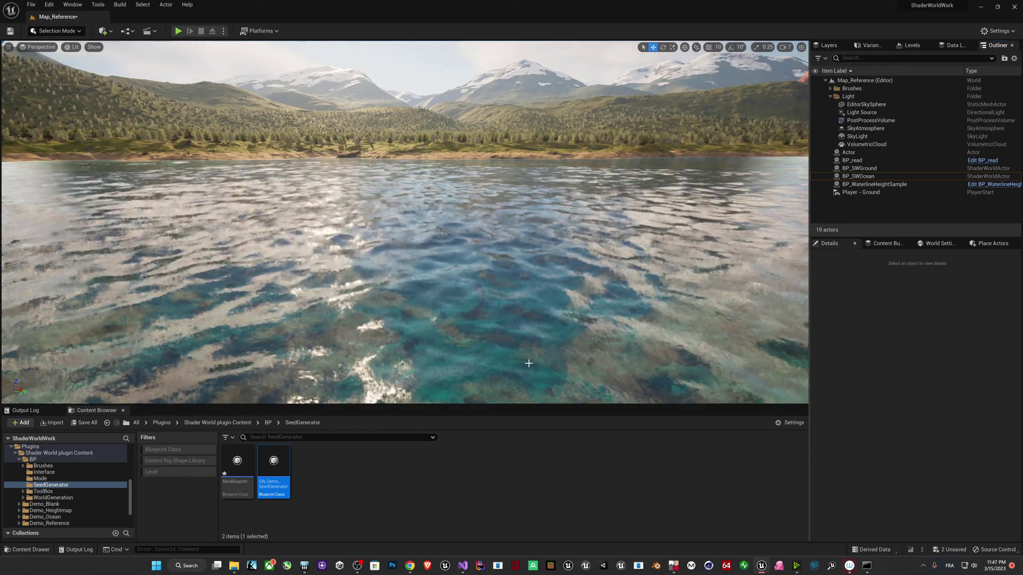
- Force delete the NewBlueprint asset from the SeedGenerator folder
click(230, 486)
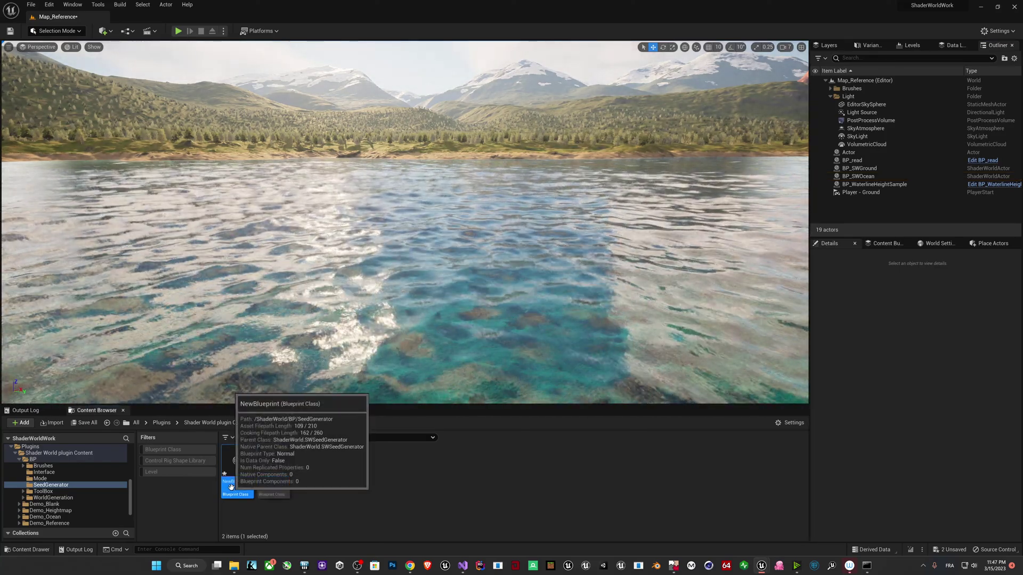
key(Delete)
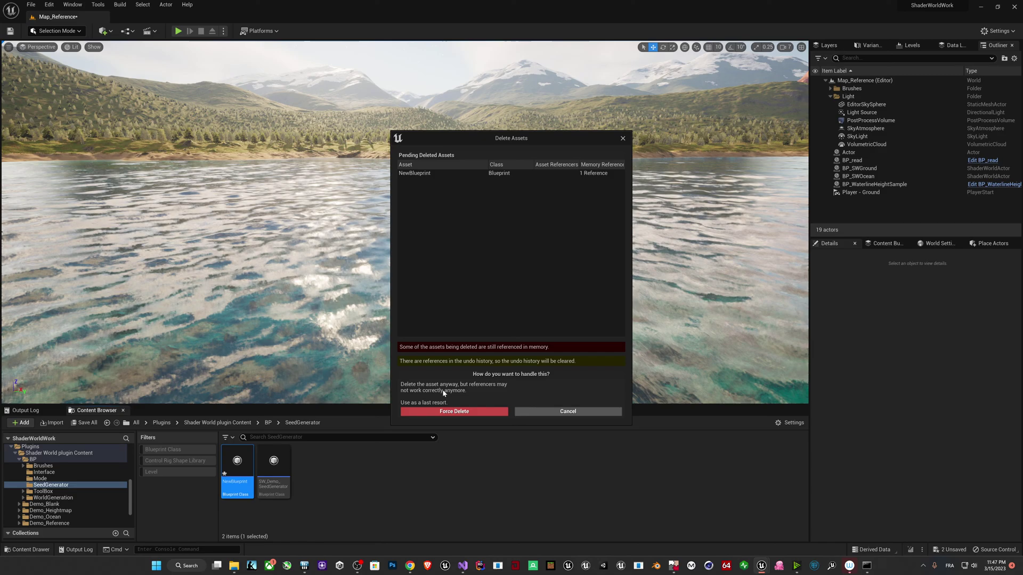
click(448, 411)
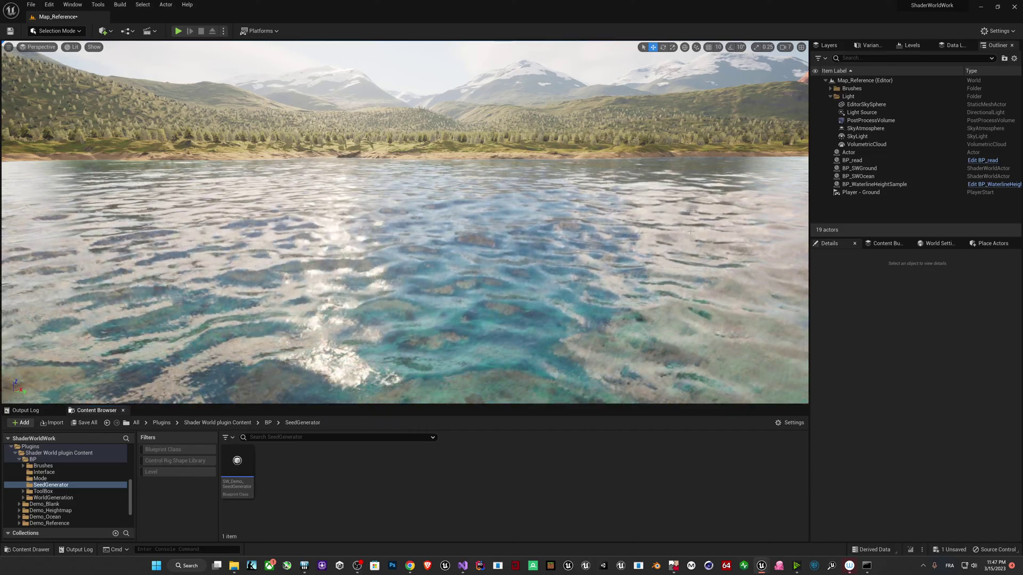
- Examine the ocean around the waterline and underwater, with BP_SWOcean both selected and deselected
key(w)
right_drag(691, 233, 602, 253)
key(w)
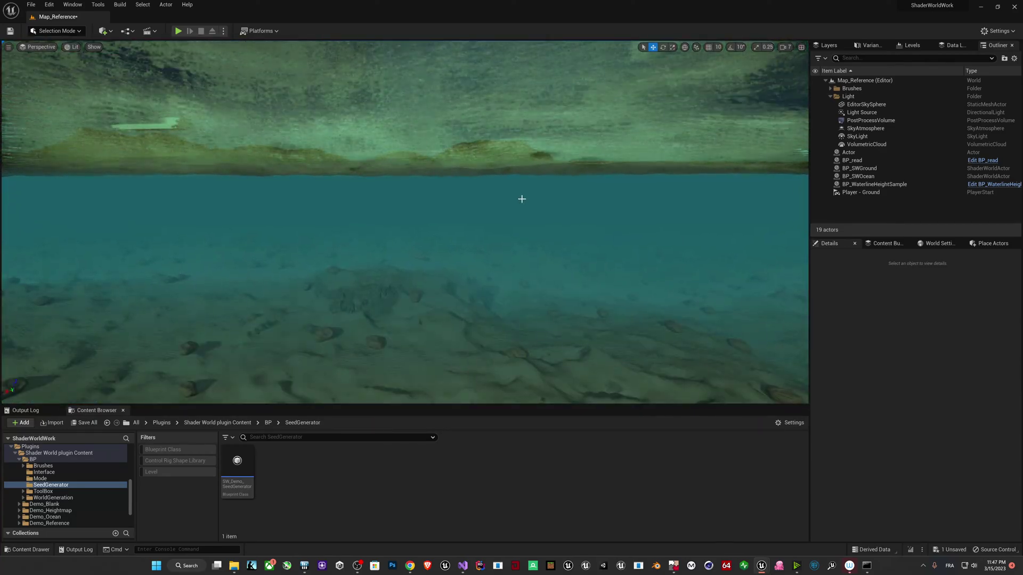
click(598, 174)
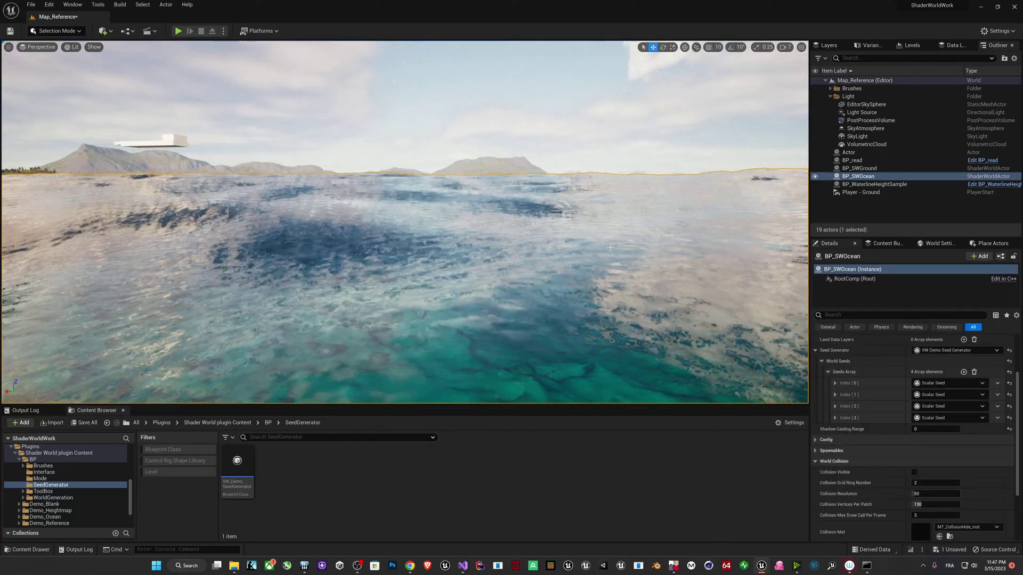
click(824, 212)
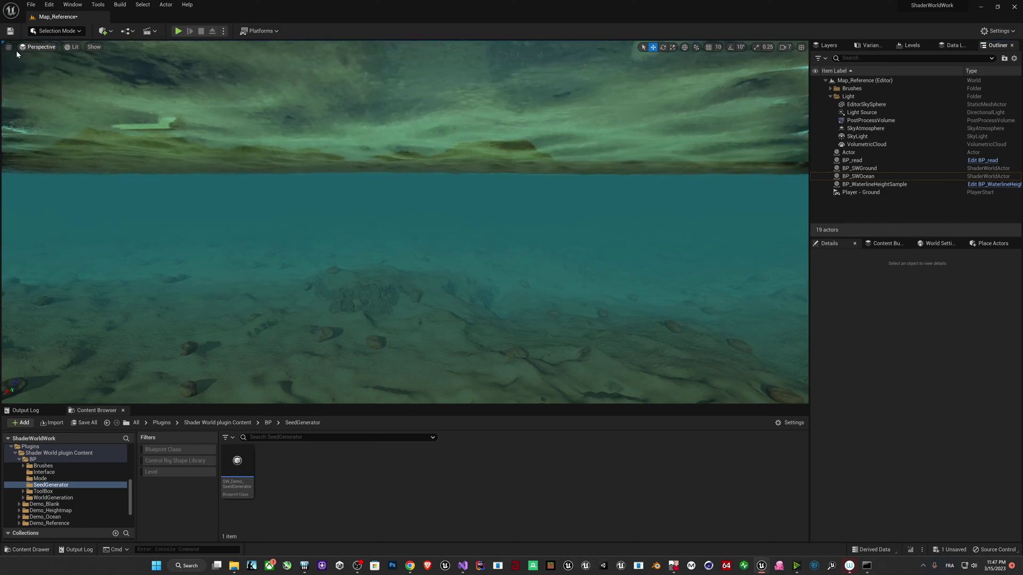
click(8, 47)
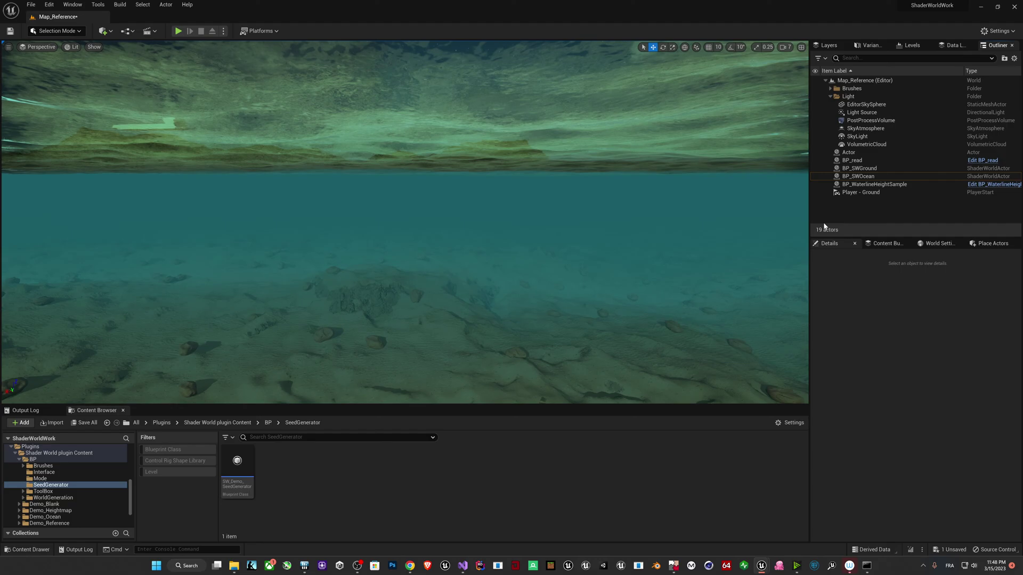
click(568, 194)
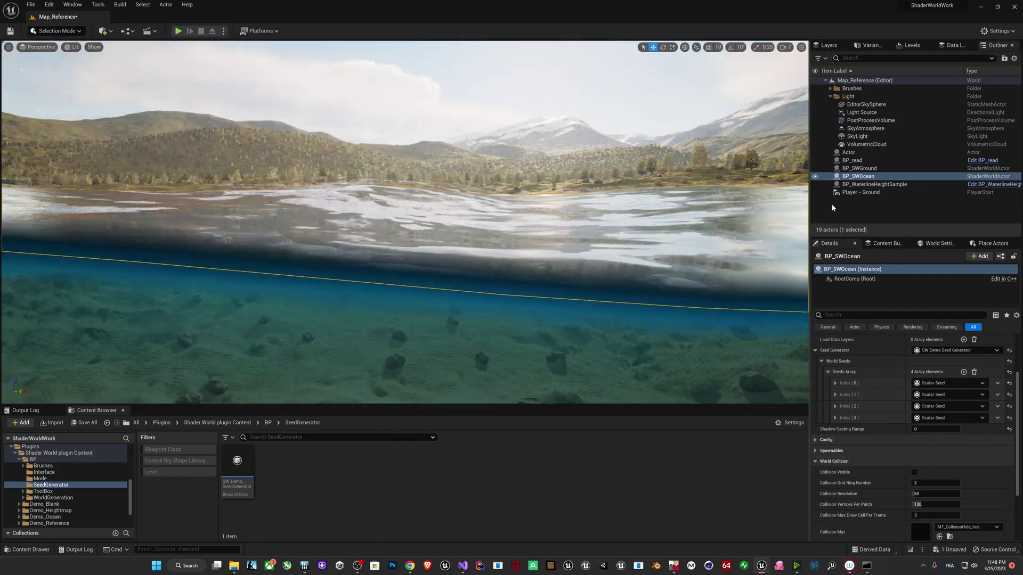
click(834, 207)
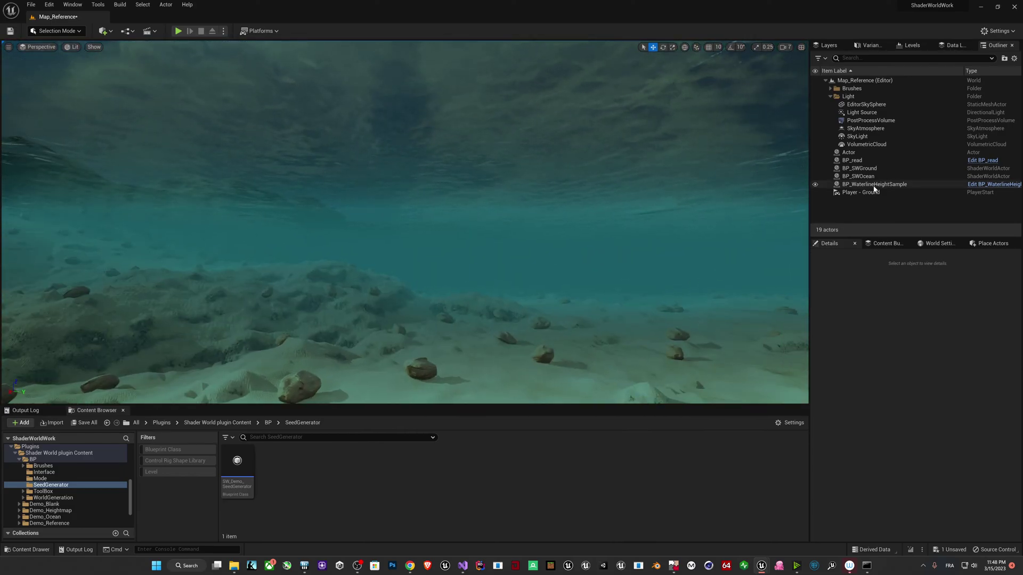
- Set the Under Water Fade Distance of BP_WaterlineHeightSample to 4000 and deselect the actor
click(874, 185)
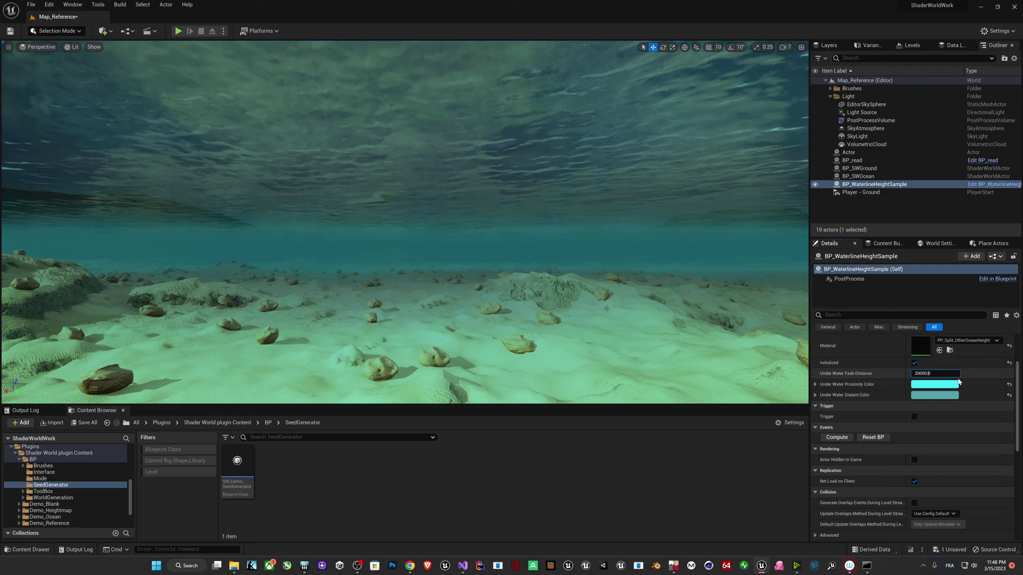
key(End)
text(/5)
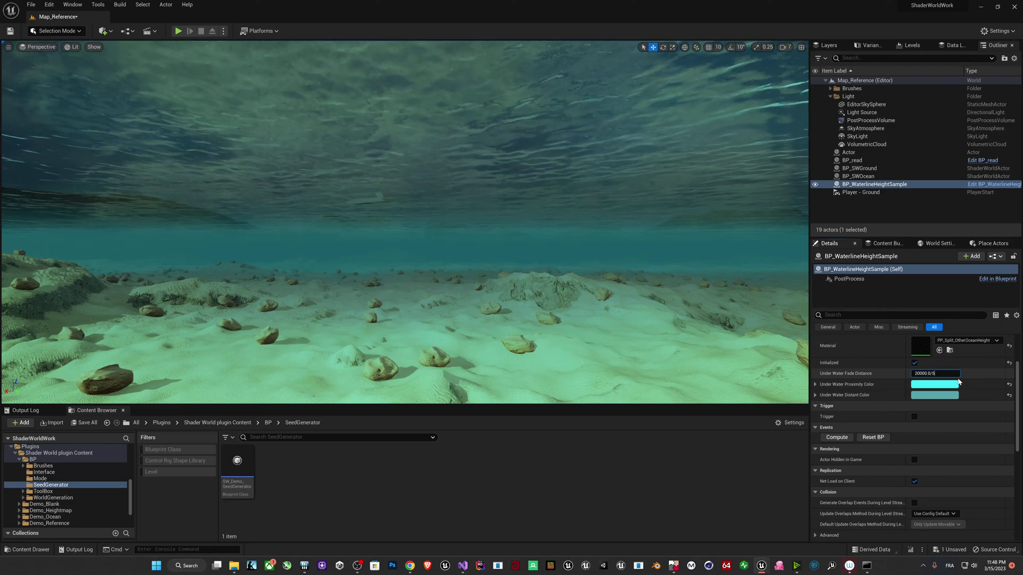
key(Return)
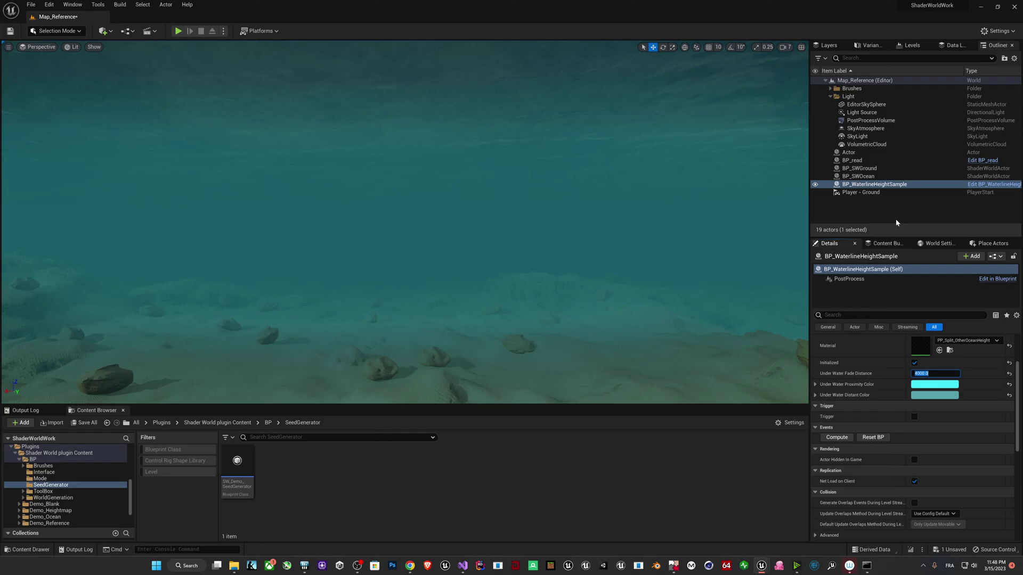
click(896, 217)
- Examine the underwater scene and the landscape above it, as far as the crater with the Shader World logo
click(693, 320)
right_drag(693, 320, 533, 304)
right_drag(643, 290, 666, 209)
key(e)
click(879, 213)
key(w)
right_drag(405, 223, 405, 271)
key(e)
right_drag(558, 299, 591, 269)
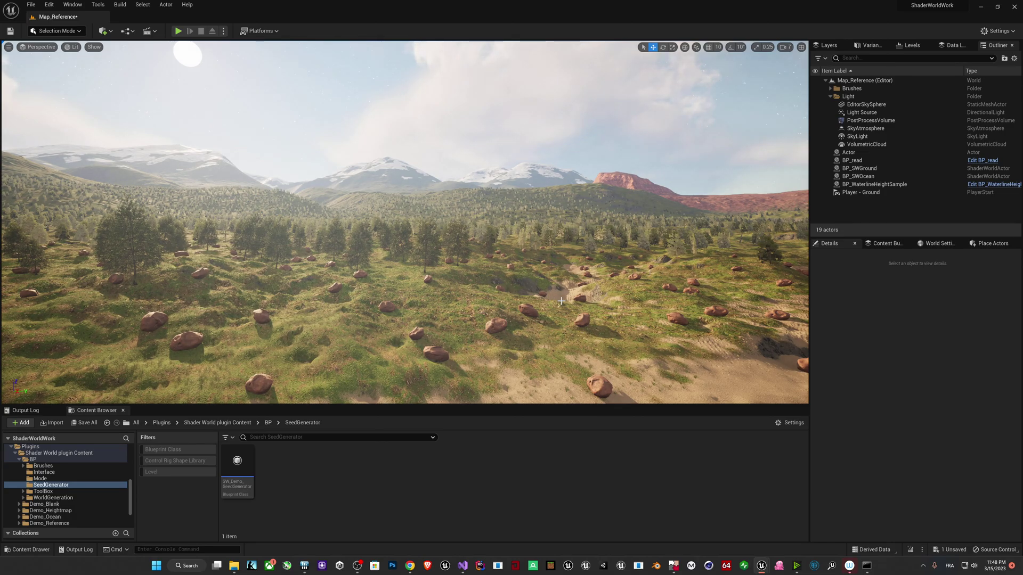
right_drag(557, 320, 537, 309)
key(w)
key(e)
key(w)
key(e)
key(w)
key(w)
drag(536, 307, 537, 281)
- Select the BP_SWGround actor, collapse its Seed Generator settings and expand the first biome under Spawnables
click(549, 203)
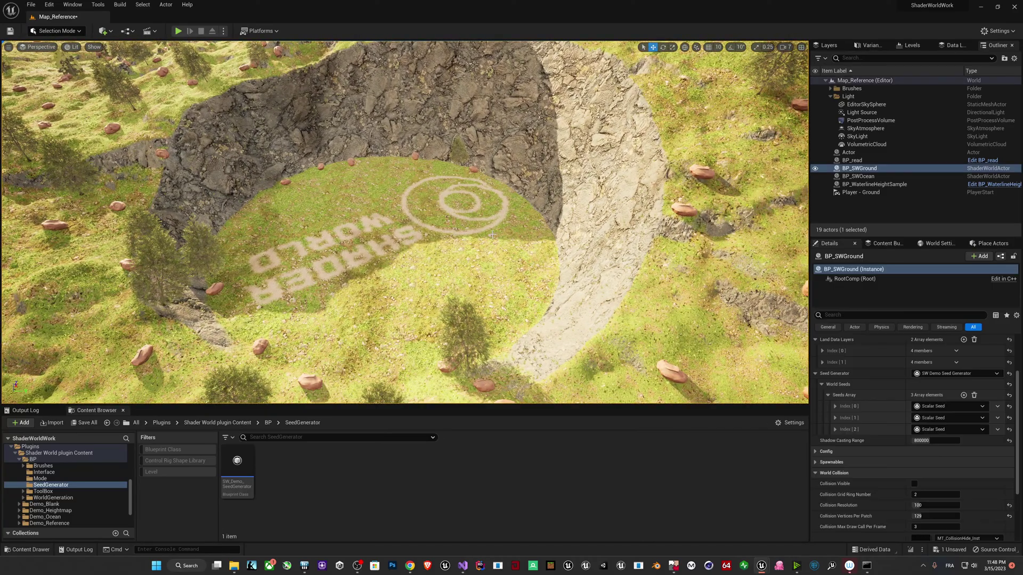
drag(548, 202, 493, 236)
click(815, 373)
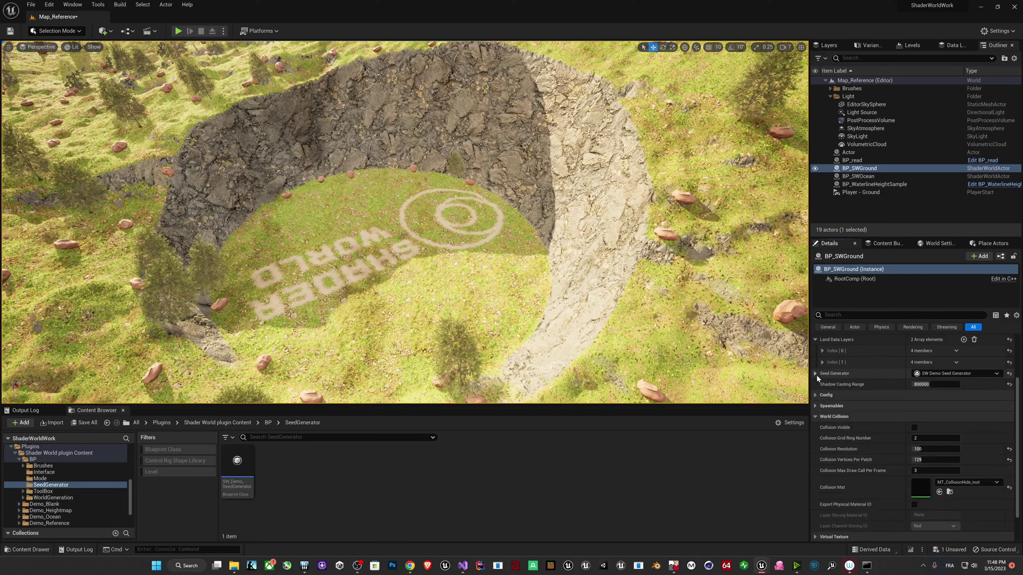
click(817, 416)
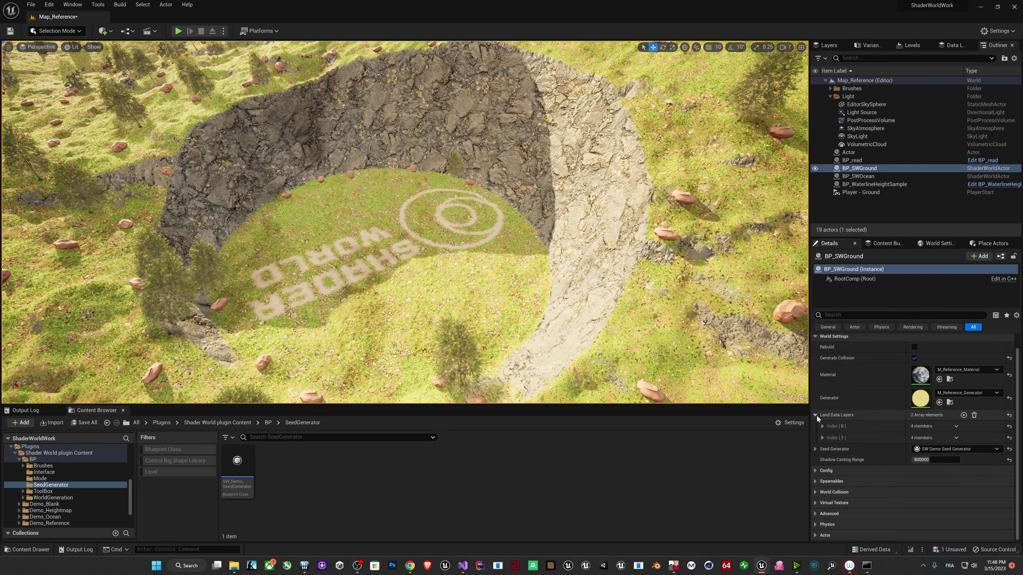
click(816, 482)
click(816, 503)
scroll(879, 437, down, 4)
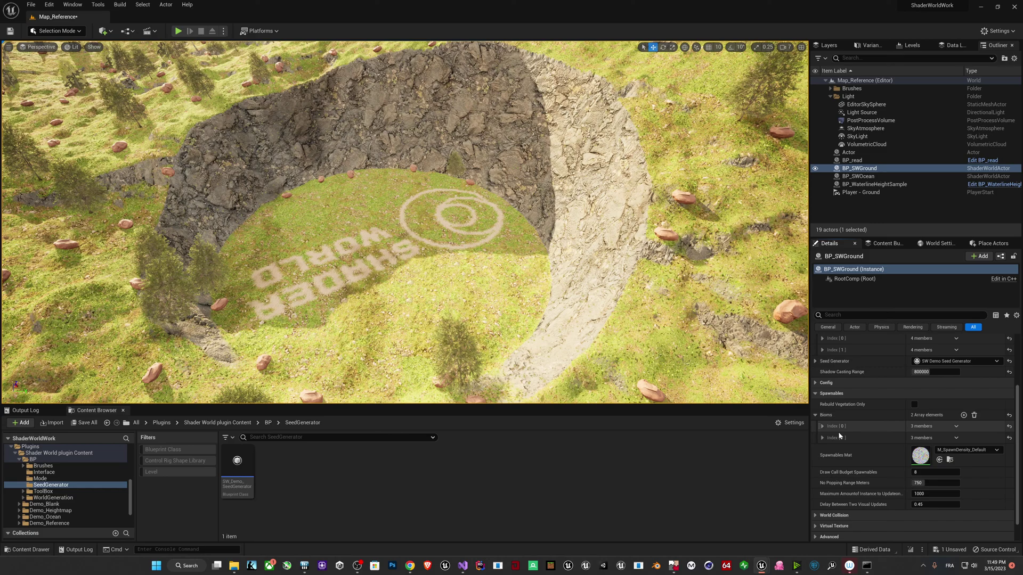
click(831, 404)
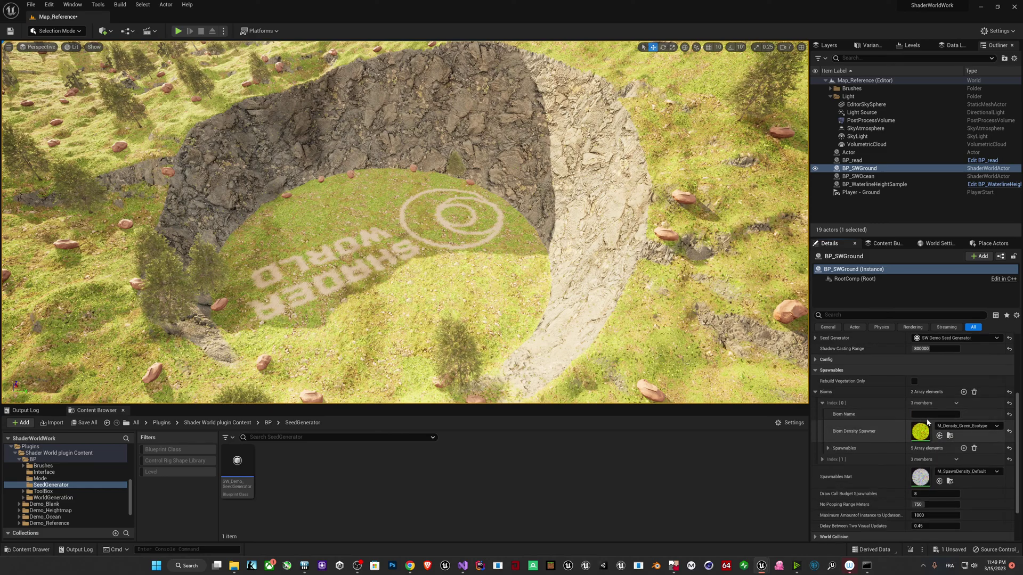
scroll(870, 435, down, 2)
- Add a new spawnable to the first biome and set its Spawn Type to Meshes
click(963, 410)
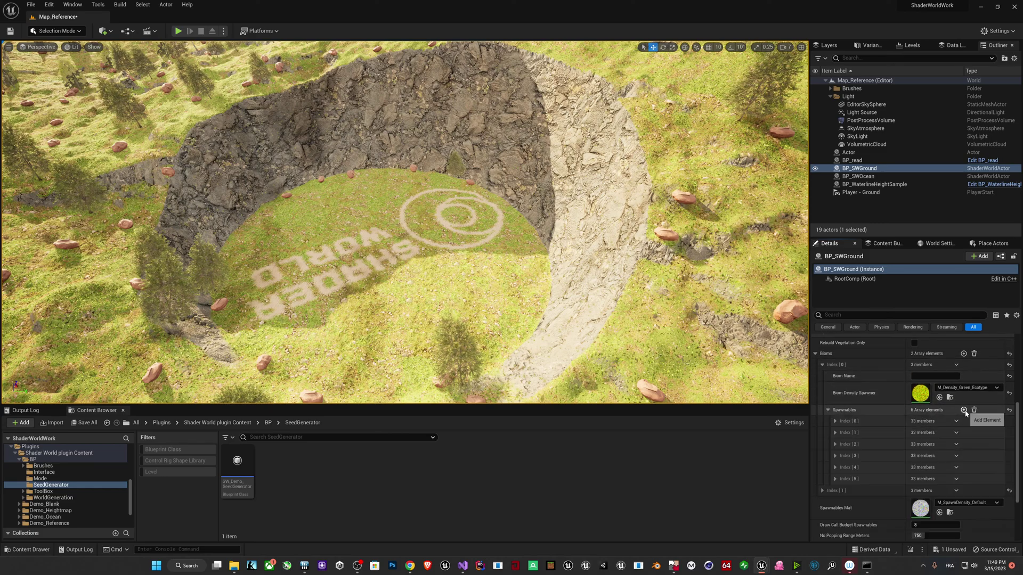
click(835, 479)
scroll(908, 463, down, 3)
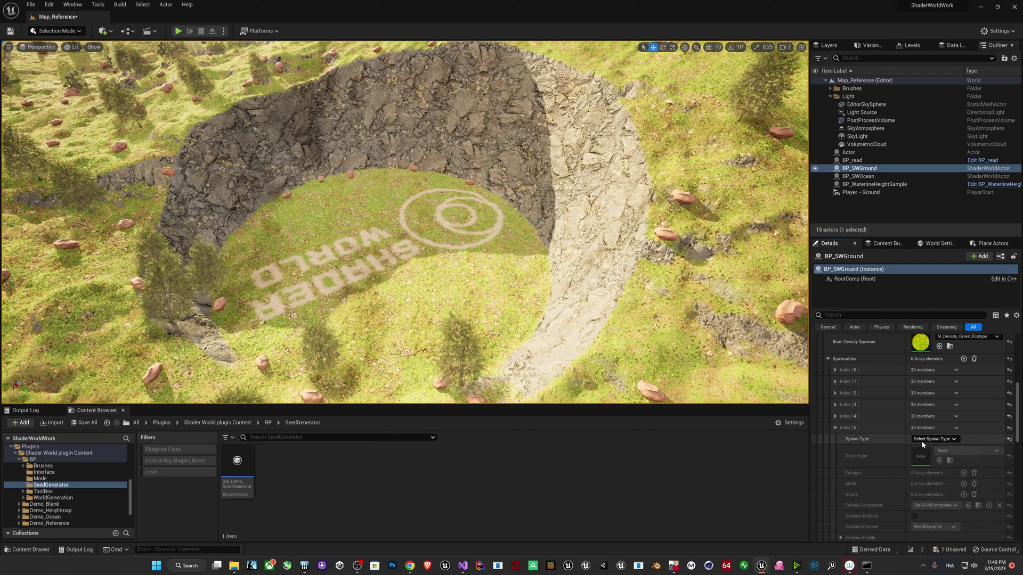
click(927, 439)
click(927, 460)
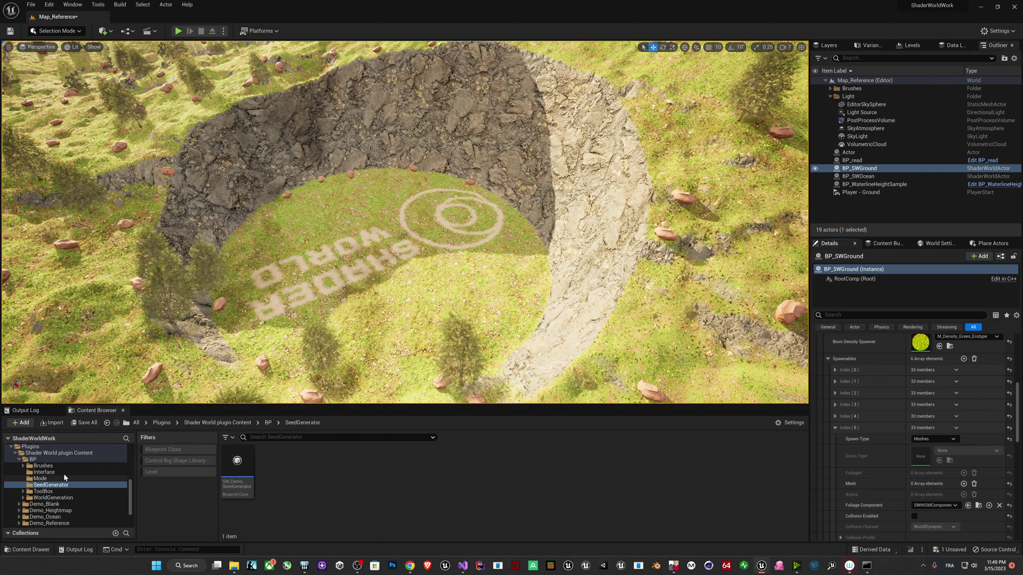
- Filter the Content folder to static meshes as well and add the Characterdemo mesh to the new spawnable's Mesh array
scroll(47, 449, up, 1)
scroll(47, 449, up, 5)
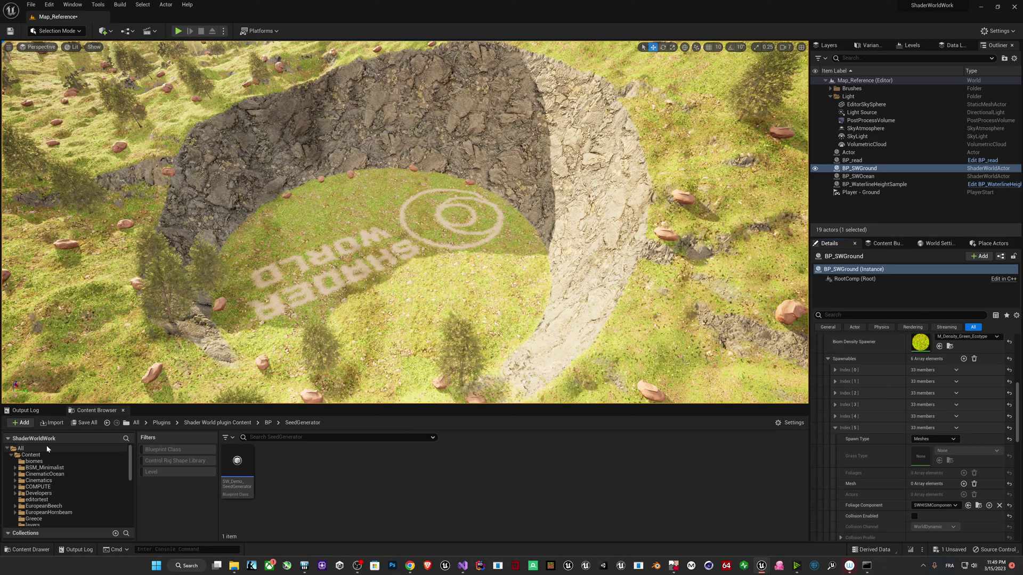
click(31, 455)
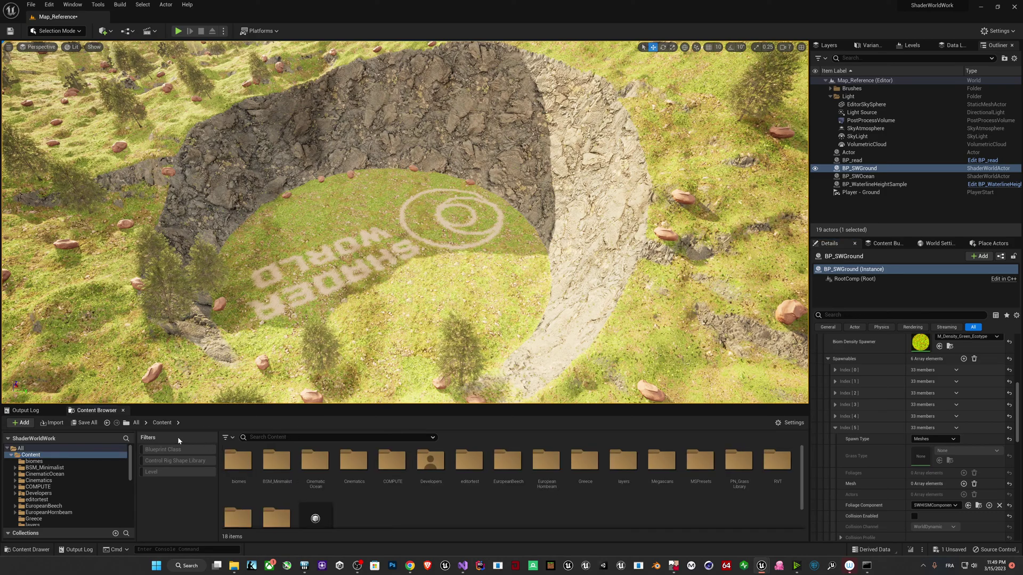
click(228, 438)
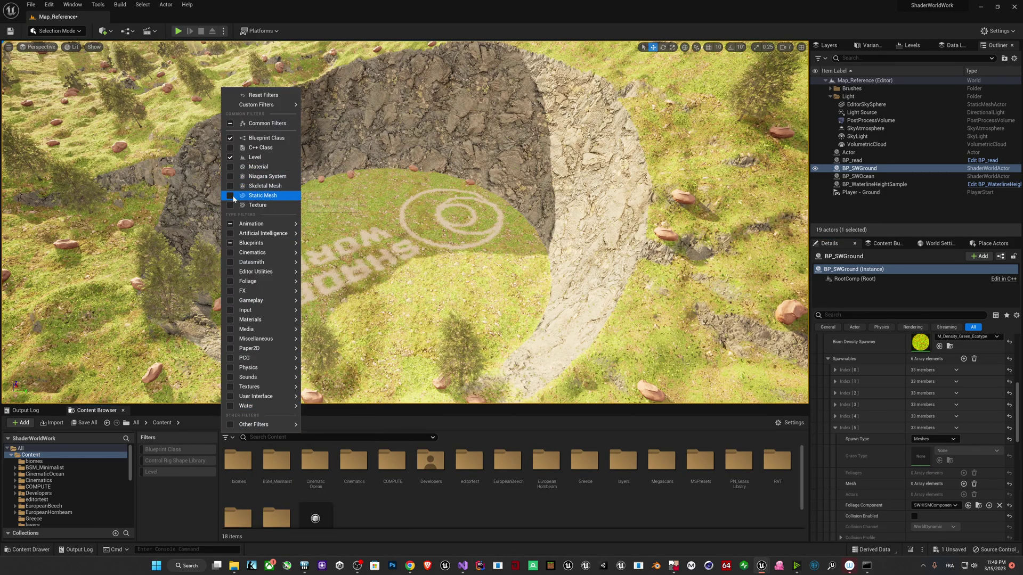
click(232, 196)
click(430, 402)
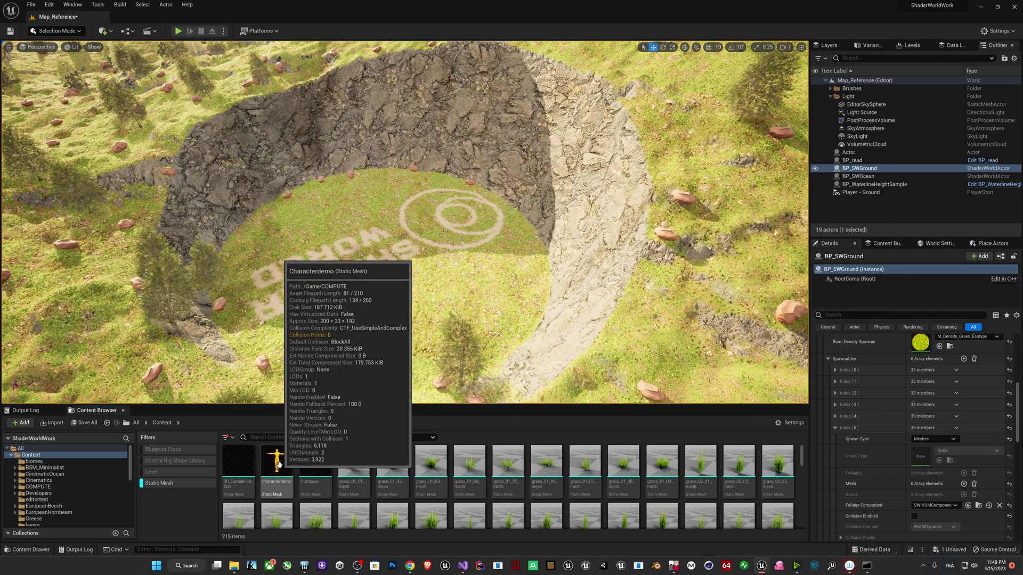
drag(277, 464, 923, 488)
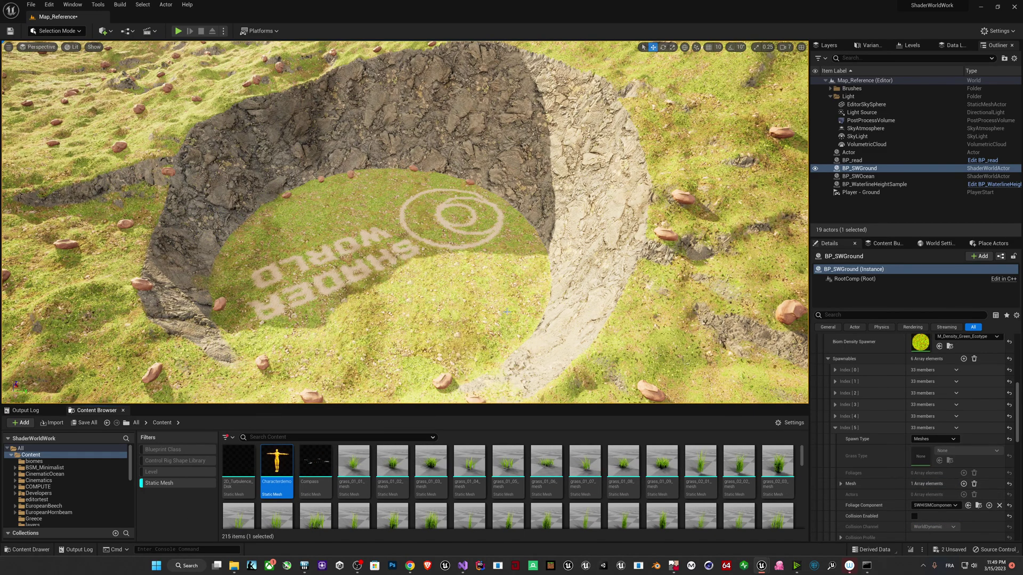
- Set the mesh spawnable's Ground Slope Angle range to a minimum of 30 and a maximum of 90
scroll(863, 469, down, 3)
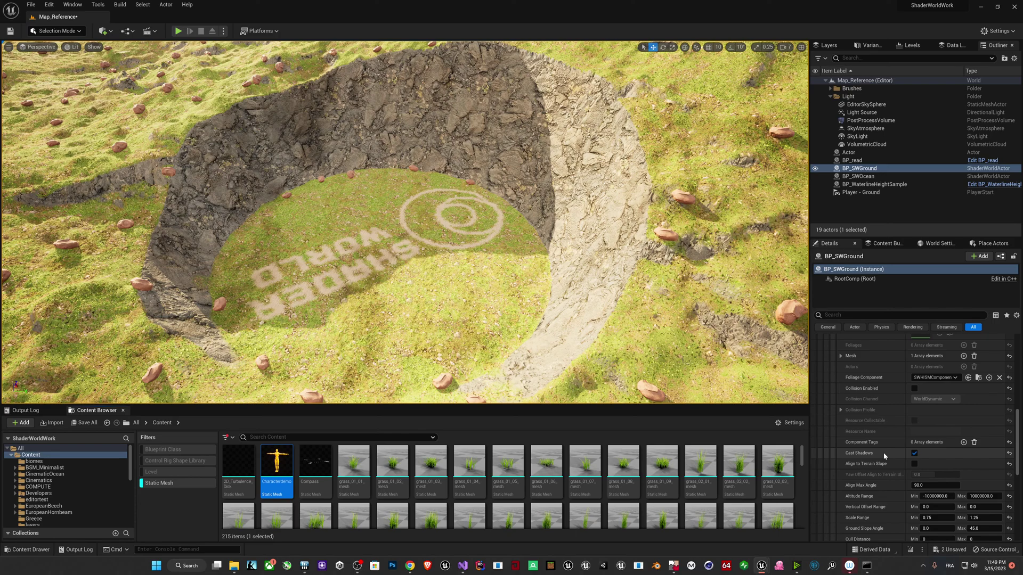
scroll(879, 448, down, 3)
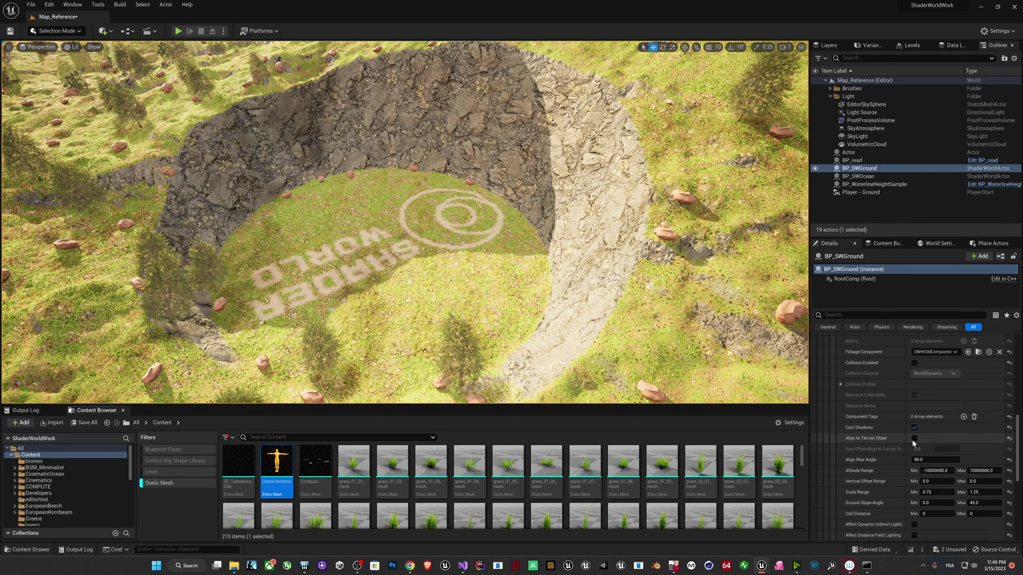
scroll(929, 471, down, 1)
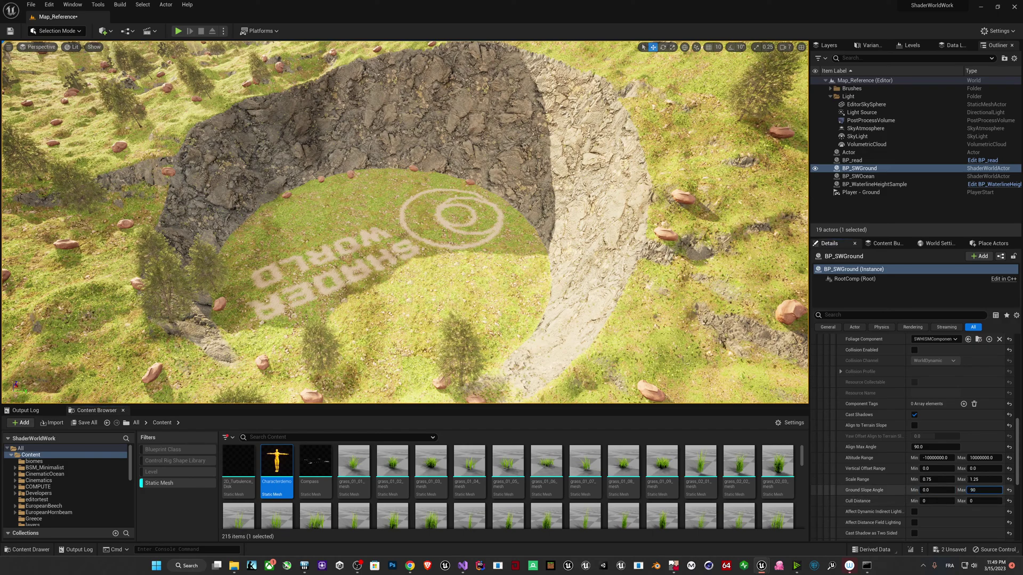
click(935, 490)
text(20)
key(Return)
key(Return)
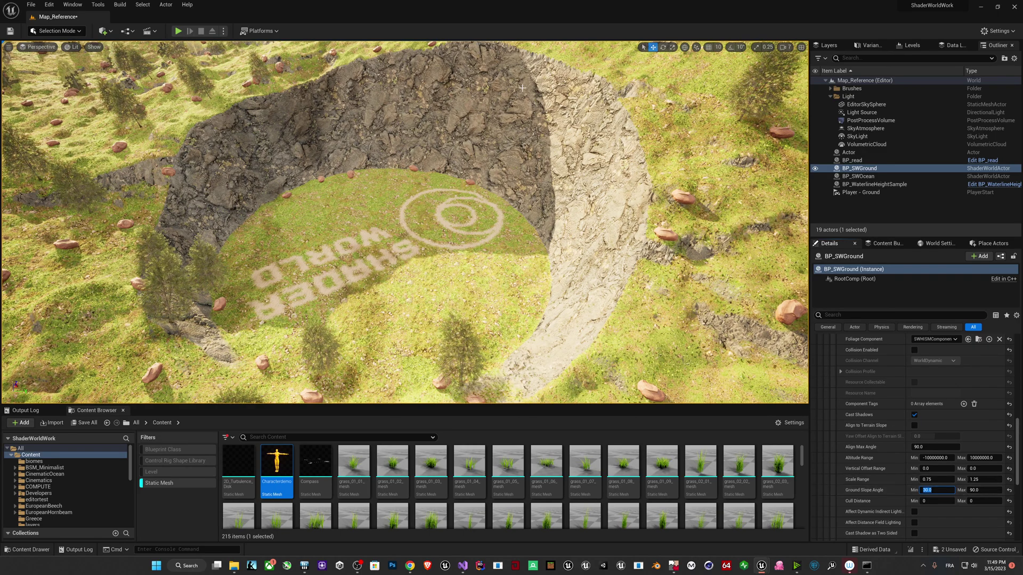
- Set the mesh spawnable's density to 100
scroll(887, 454, down, 3)
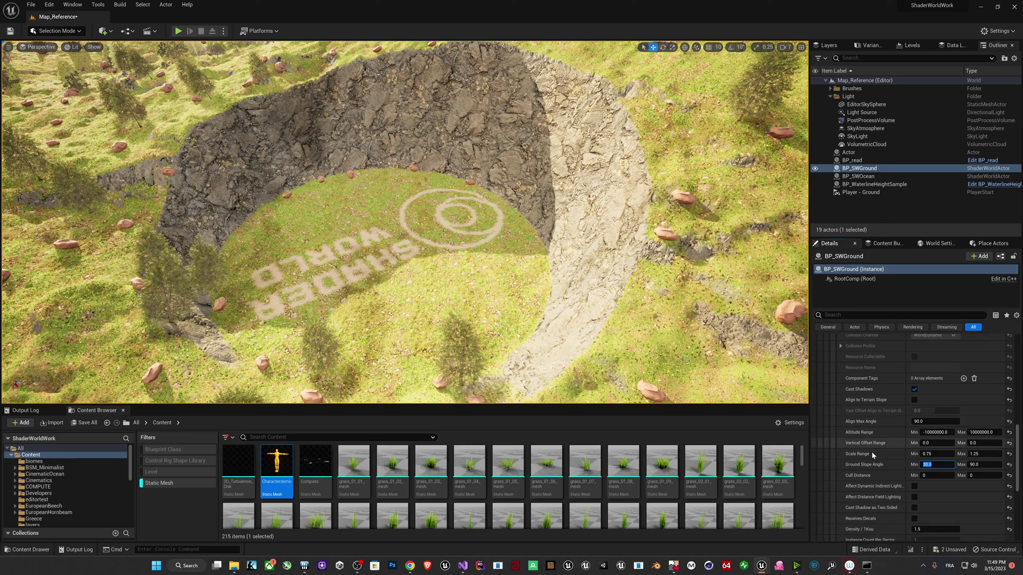
click(918, 465)
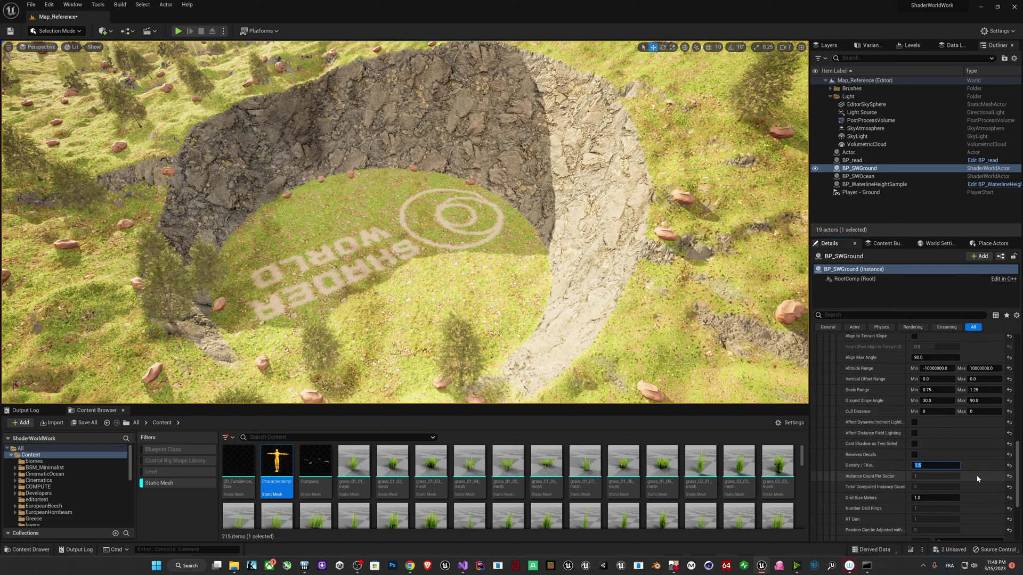
text(100)
key(Return)
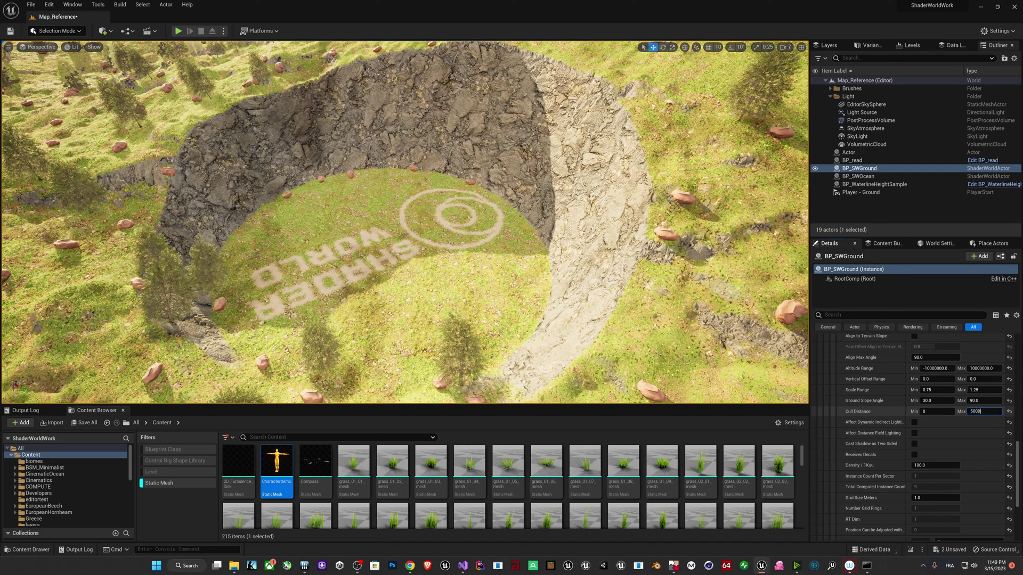
- Set the mesh spawnable's Cull Distance to a minimum of 4500 and a maximum of 5000
key(Return)
click(936, 412)
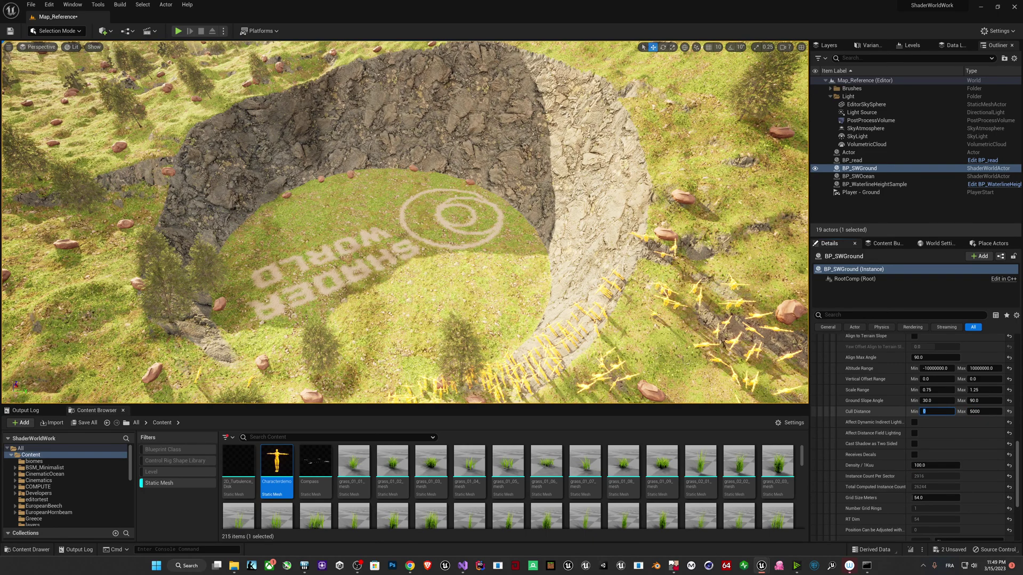
text(4500)
key(Return)
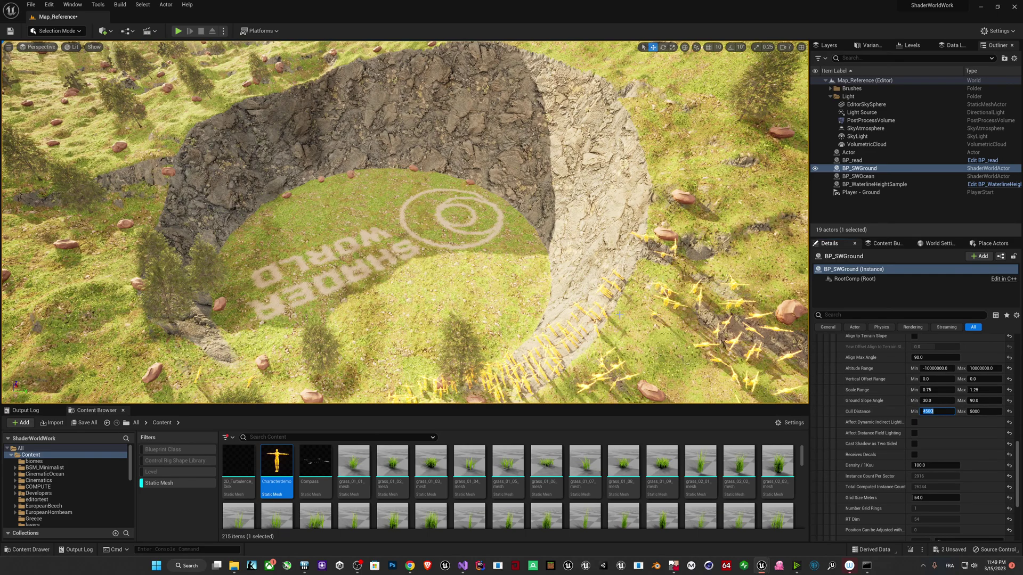
- Set the spawnable's minimum Ground Slope Angle to 45 and its maximum Cull Distance to 10000, checking the crater wall
right_drag(623, 321, 685, 269)
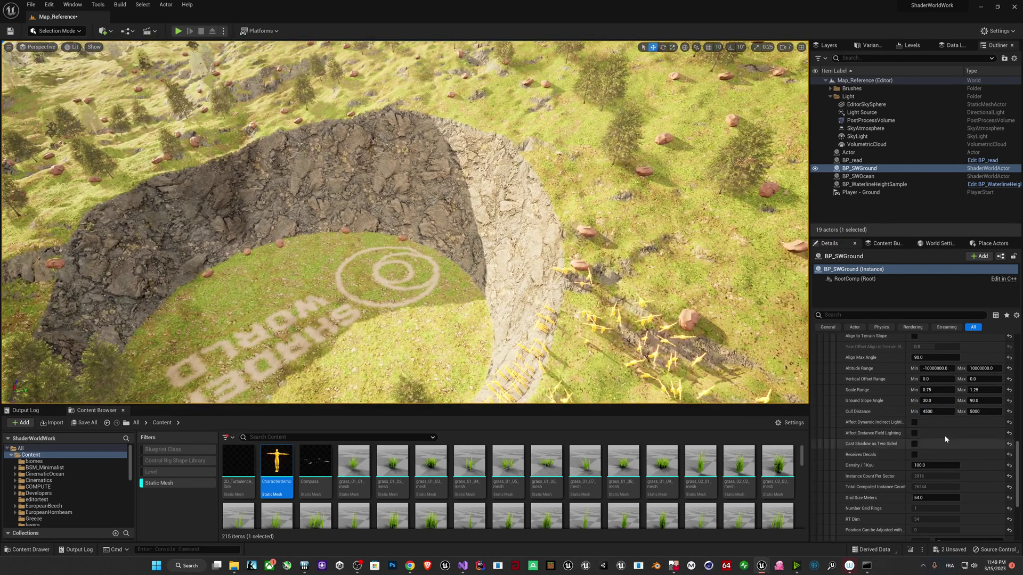
key(Return)
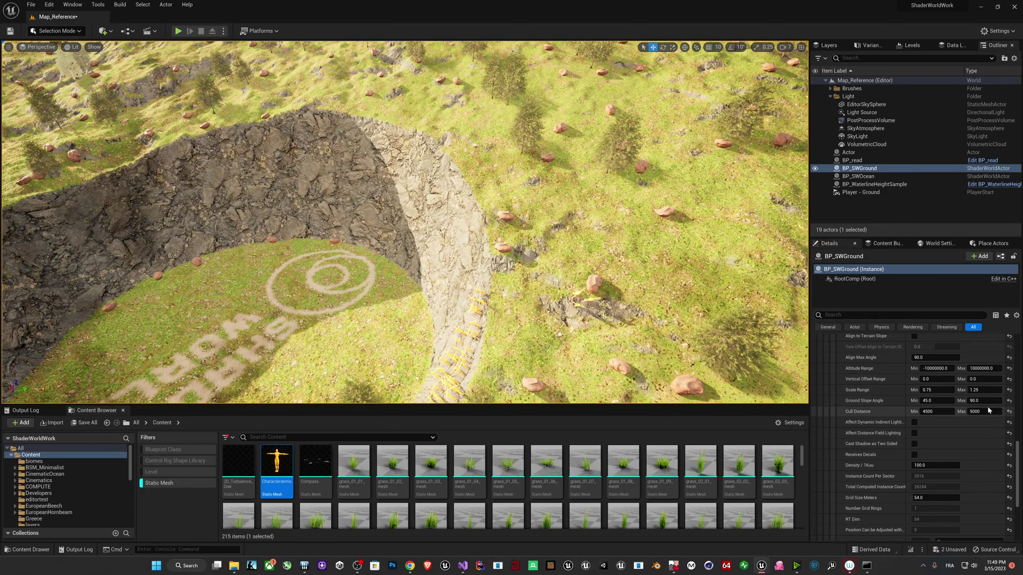
key(Return)
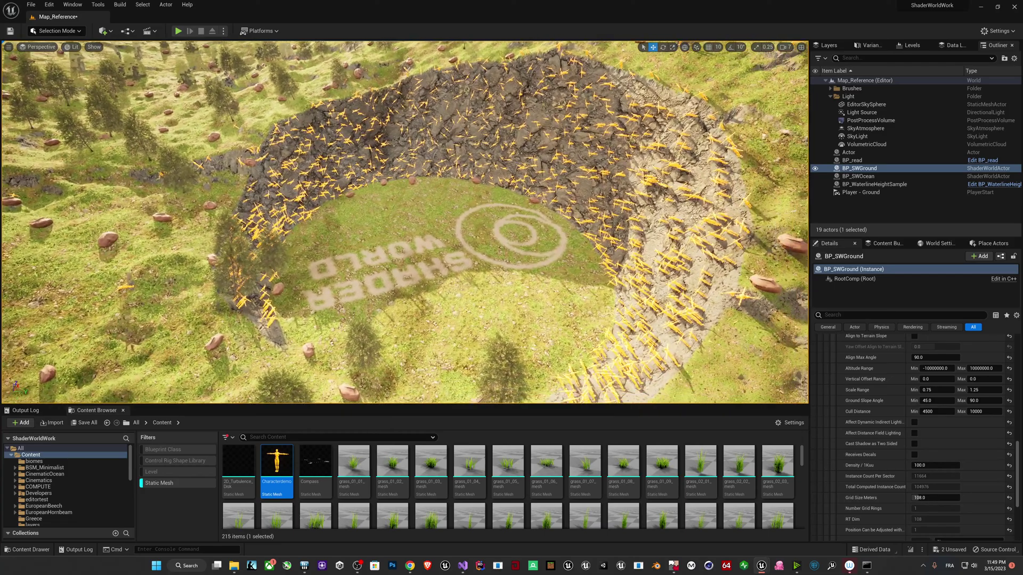
key(w)
right_drag(405, 222, 471, 250)
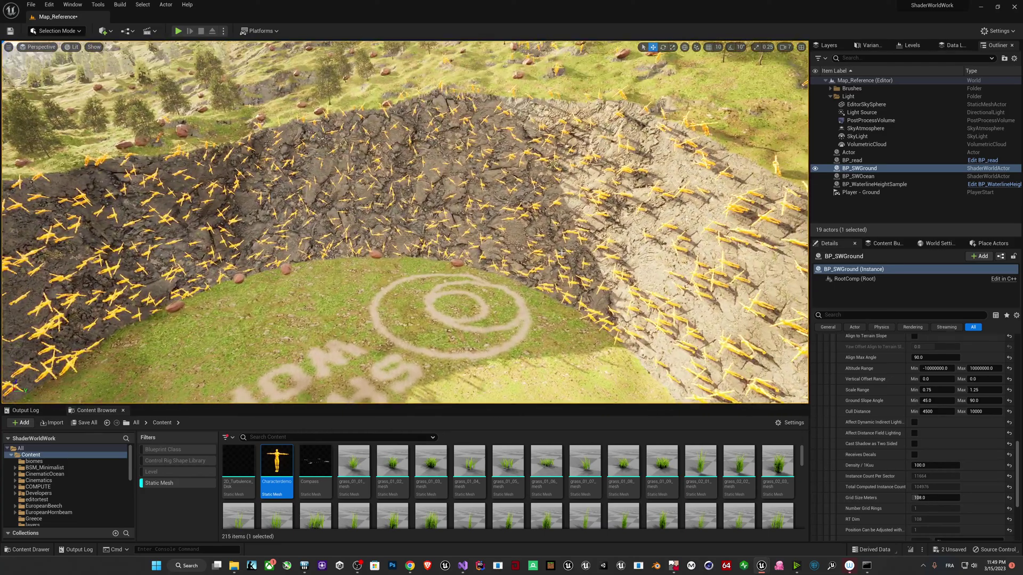
- Set the mesh spawnable's Align Max Angle to 15
scroll(893, 386, up, 2)
scroll(889, 405, up, 3)
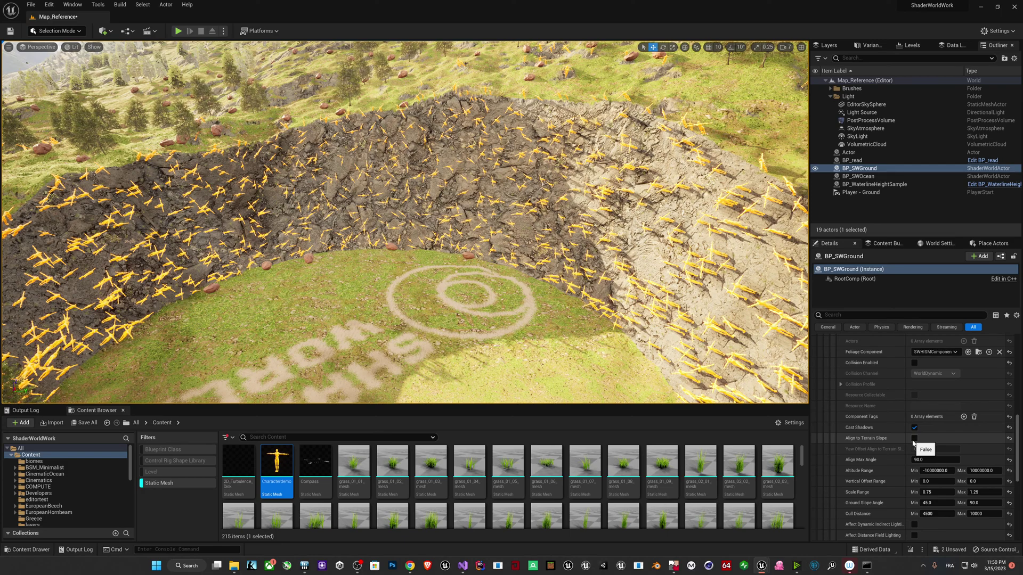
click(929, 460)
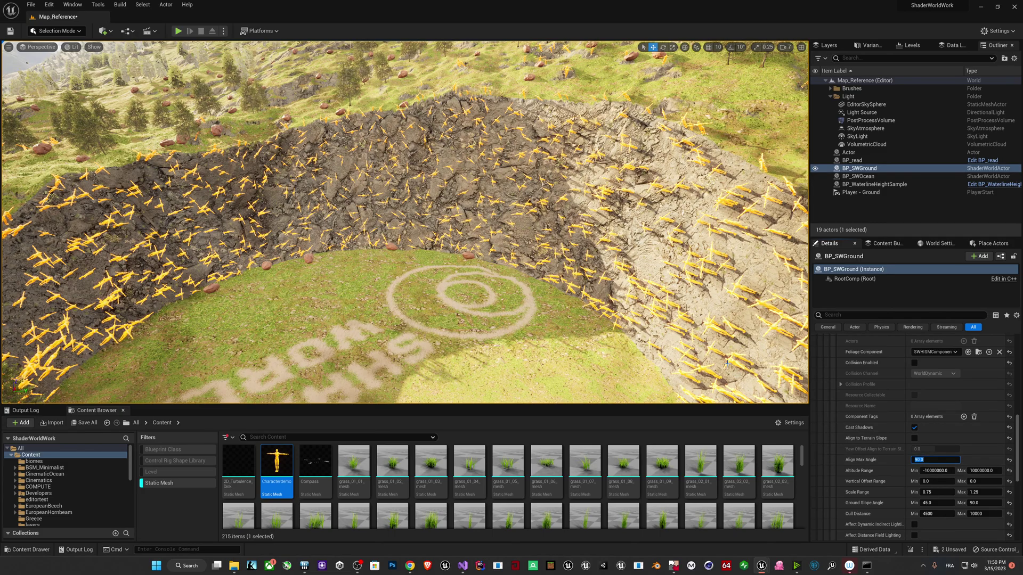
right_drag(705, 331, 704, 378)
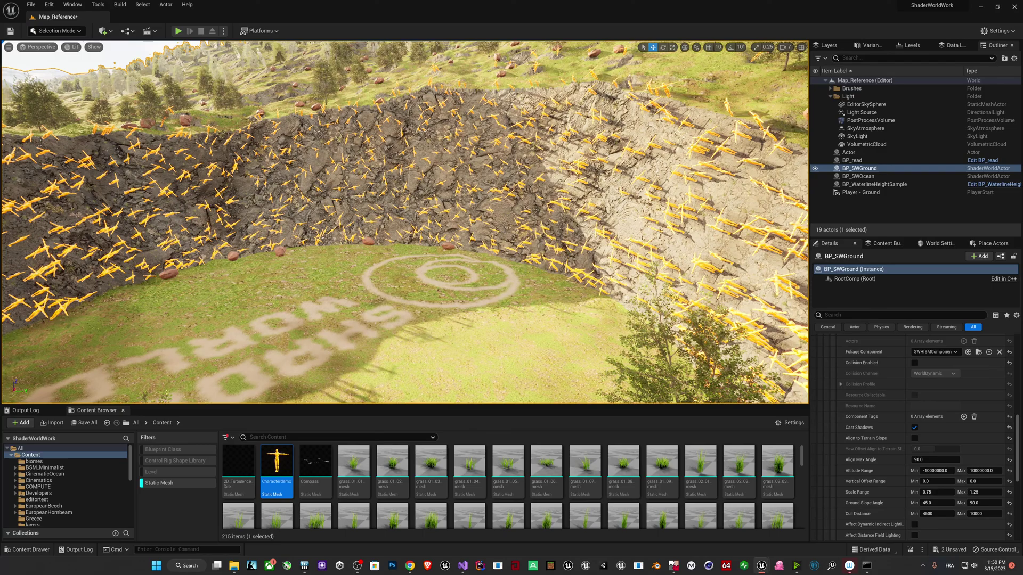
scroll(697, 328, up, 5)
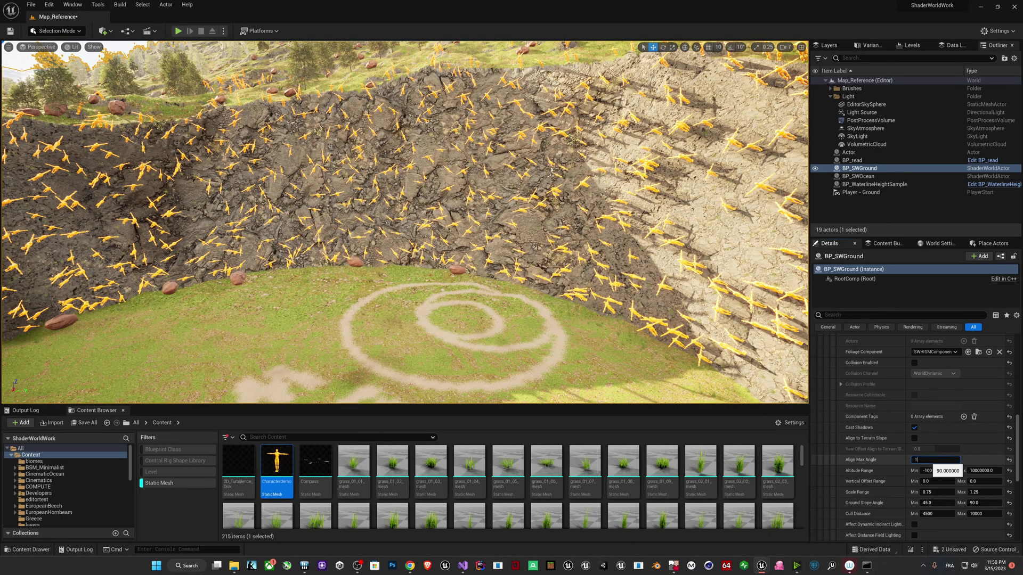
text(5)
key(Return)
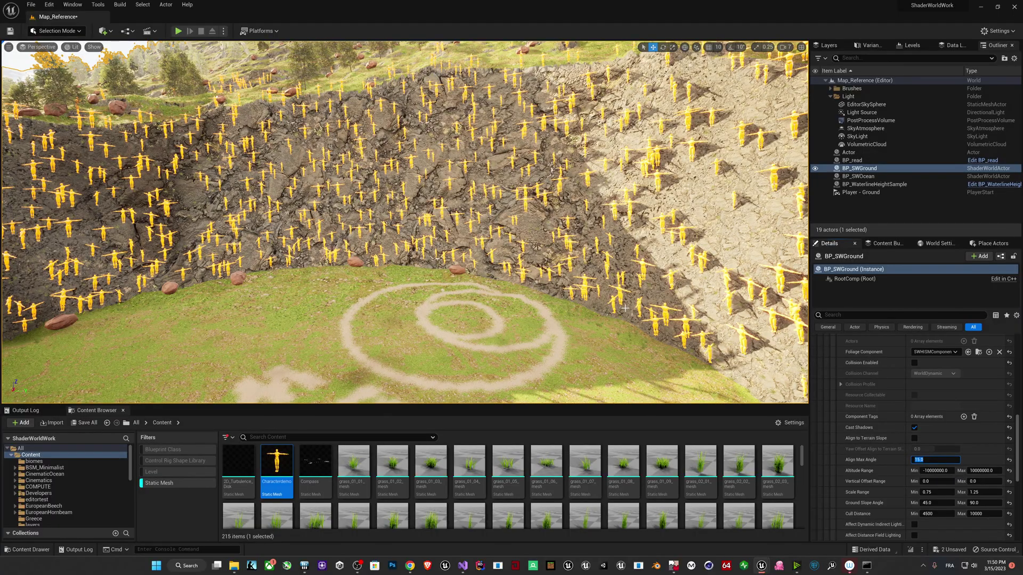
- Enable Align to Terrain Slope for the mesh spawnable and rebuild only the vegetation
right_drag(623, 307, 585, 308)
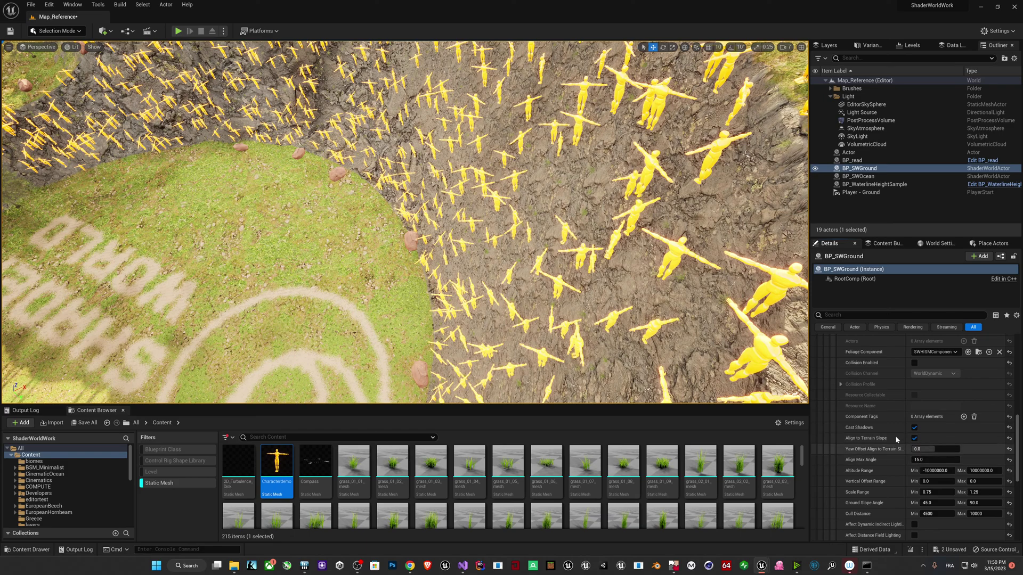
scroll(896, 442, up, 5)
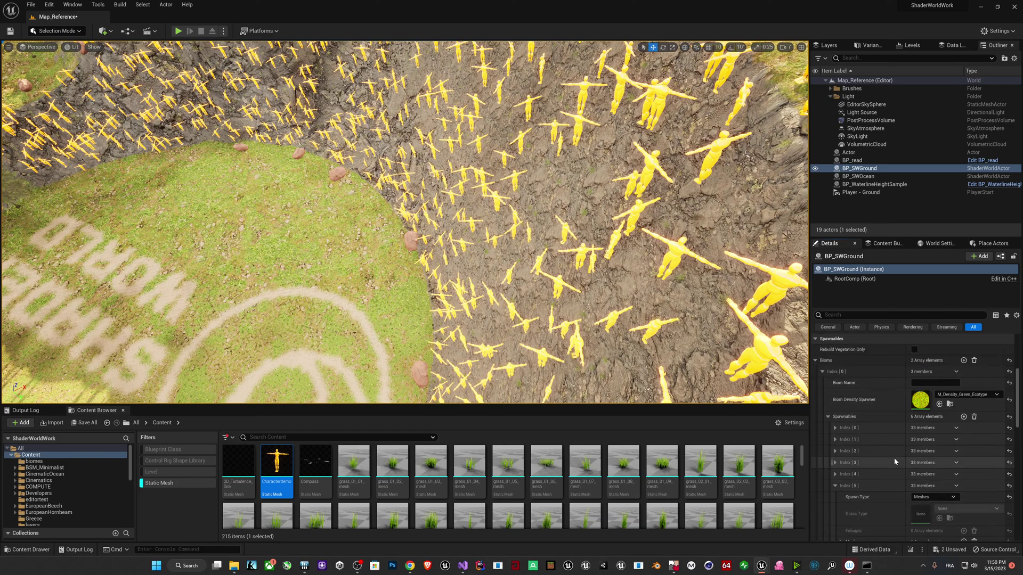
scroll(894, 462, up, 3)
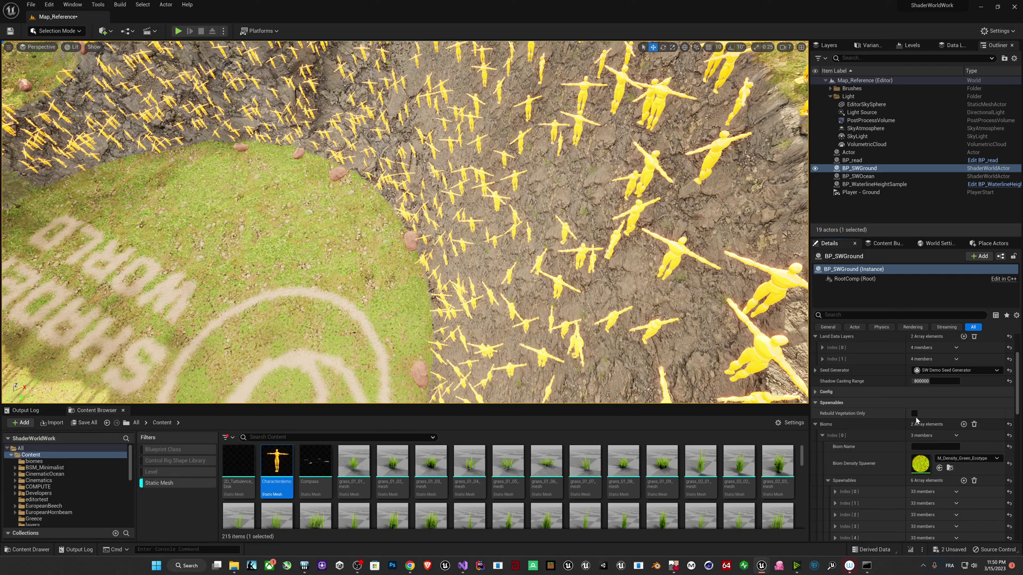
click(914, 414)
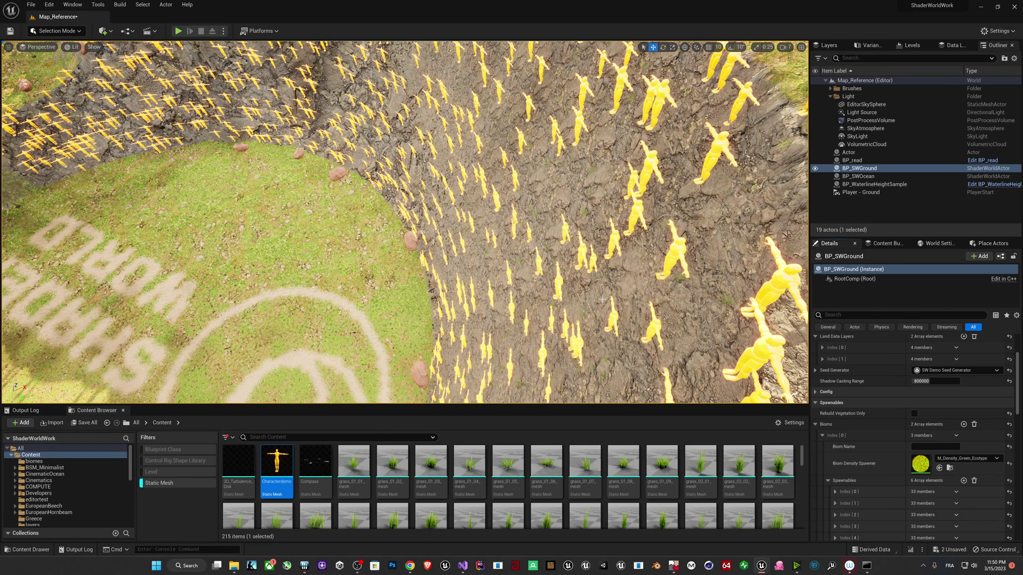
- Deselect the ground actor and enlarge the viewport to view the character meshes along the crater wall
click(843, 216)
drag(627, 406, 601, 467)
right_drag(576, 341, 546, 353)
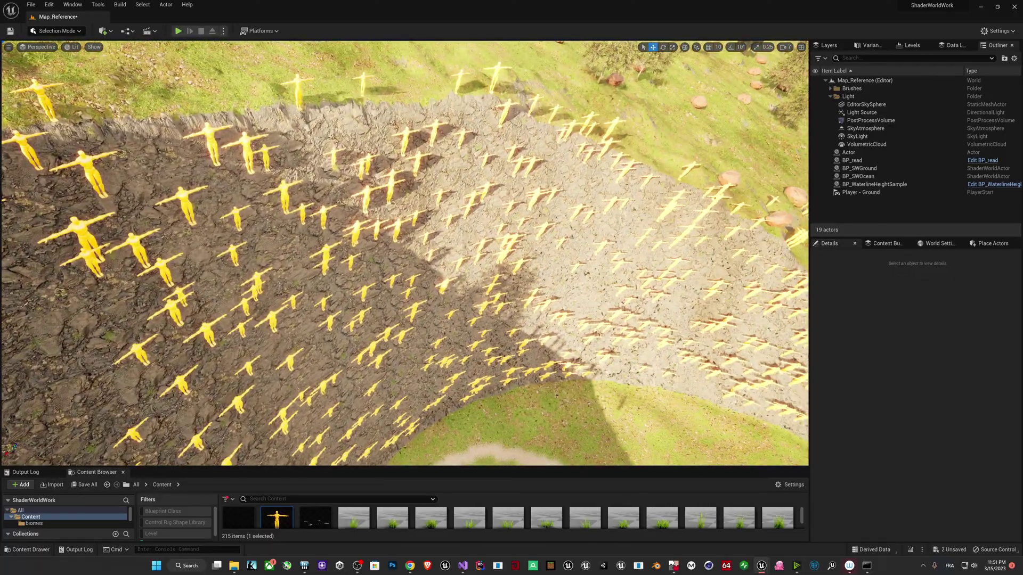
- Delete the Characterdemo mesh spawnable at Index [5] from BP_SWGround's first biome and deselect the actor
click(859, 167)
click(860, 463)
scroll(861, 464, down, 3)
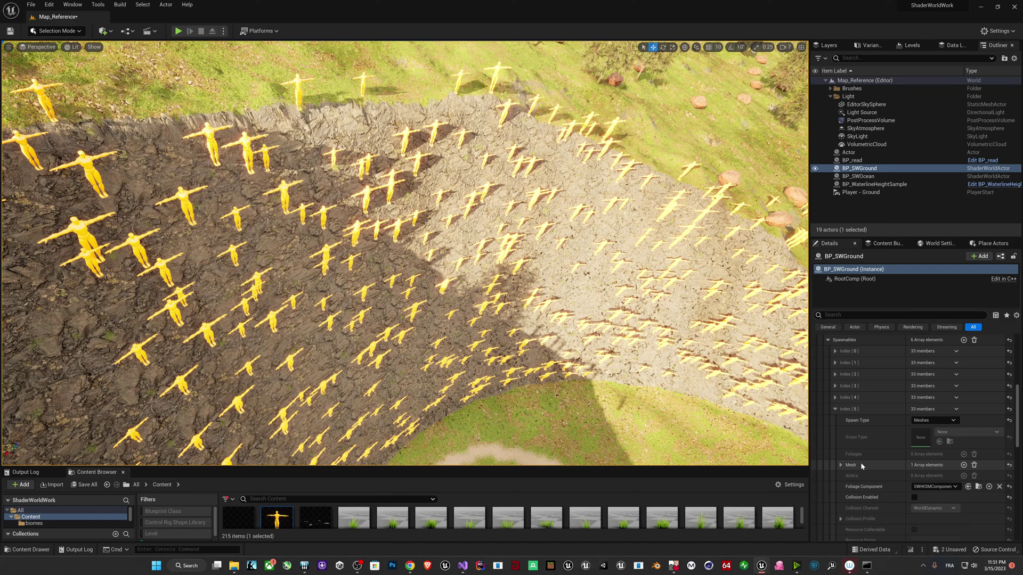
click(957, 371)
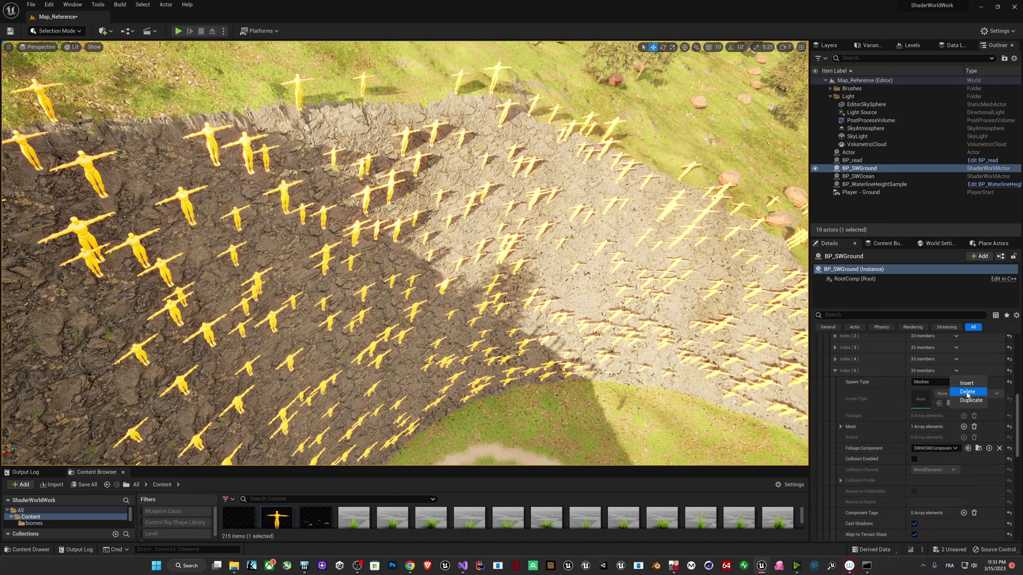
click(968, 392)
click(852, 215)
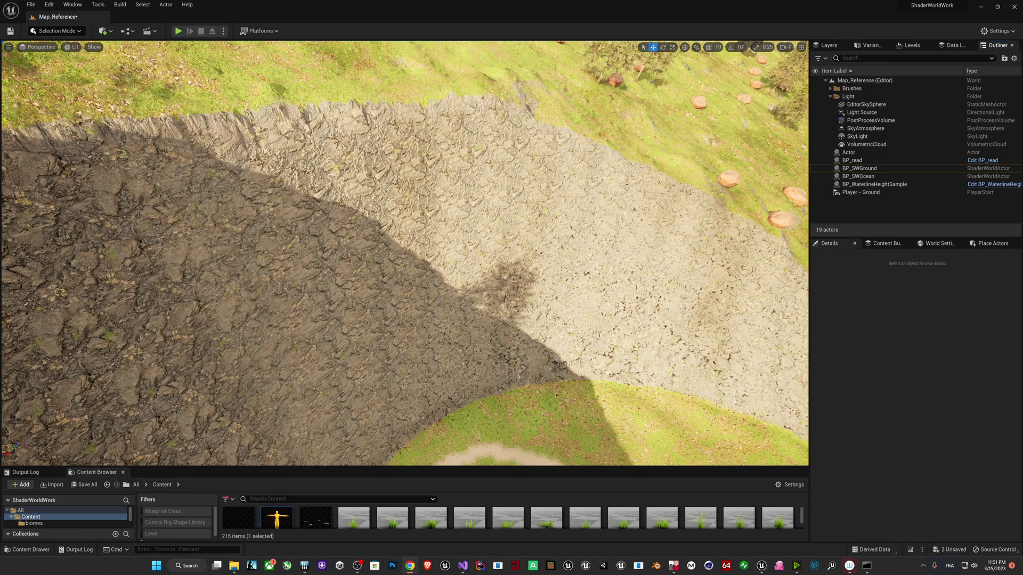
- Go from the crater to the lake with the floating block structure and start simulating the level
right_drag(685, 181, 501, 96)
key(w)
right_drag(650, 145, 669, 154)
right_drag(542, 226, 541, 225)
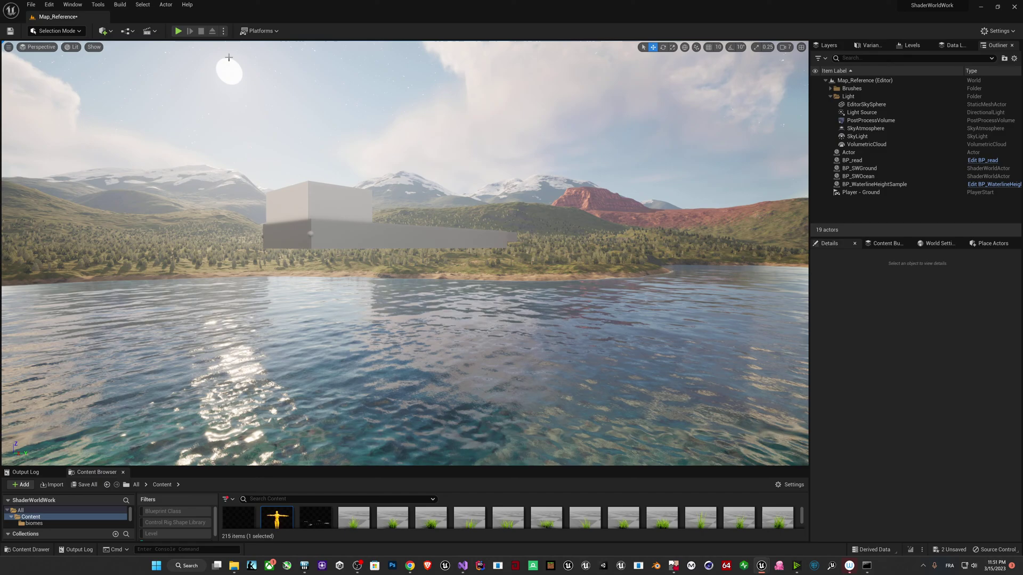
click(224, 30)
click(250, 96)
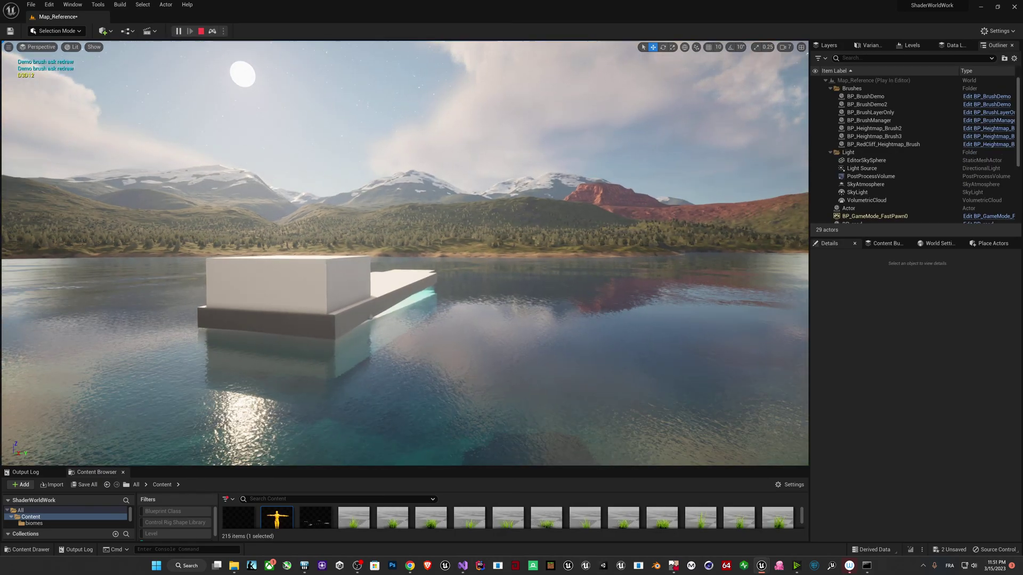
- View the floating structure during the simulation and search the level's actors for "paw"
right_drag(517, 263, 500, 264)
key(w)
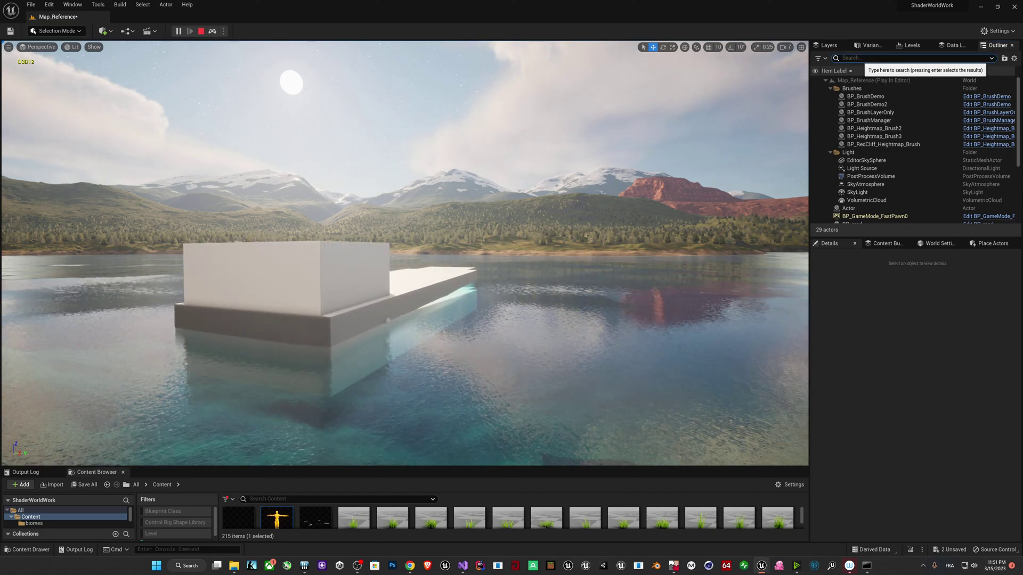
text(paw)
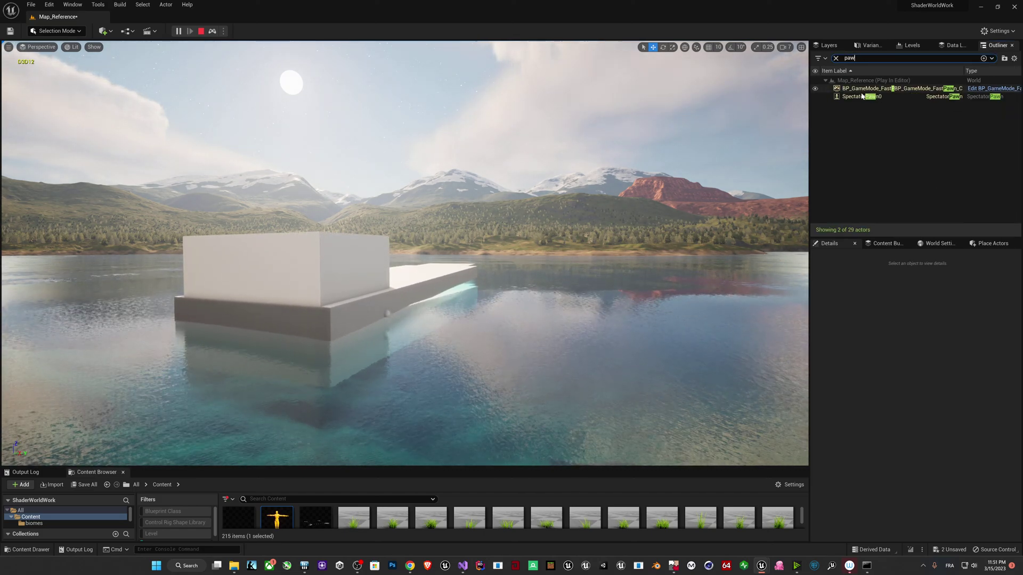
- Select SpectatorPawn0 among the simulated actors and pilot it in the viewport
right_click(863, 97)
click(888, 163)
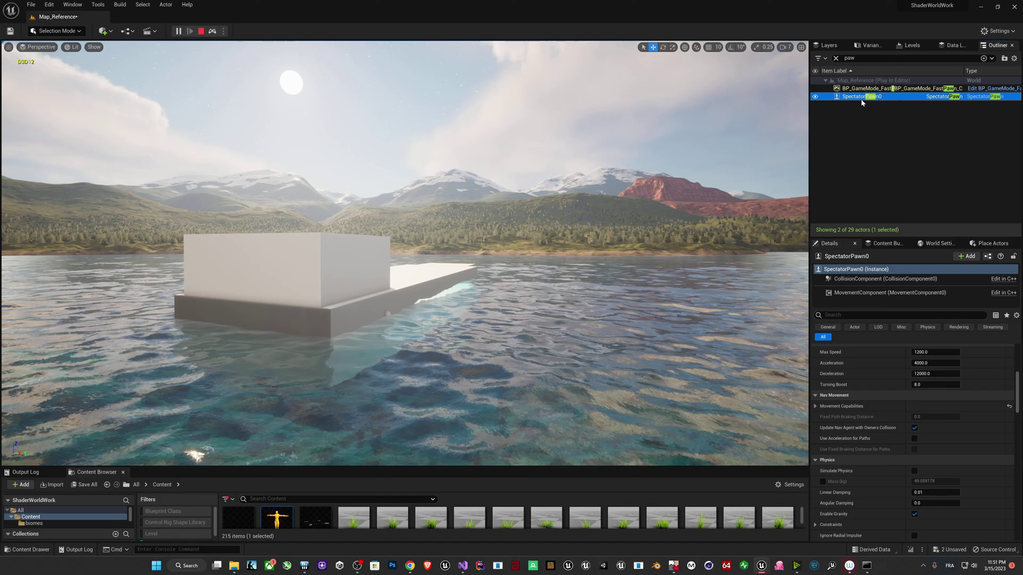
right_click(861, 100)
click(902, 177)
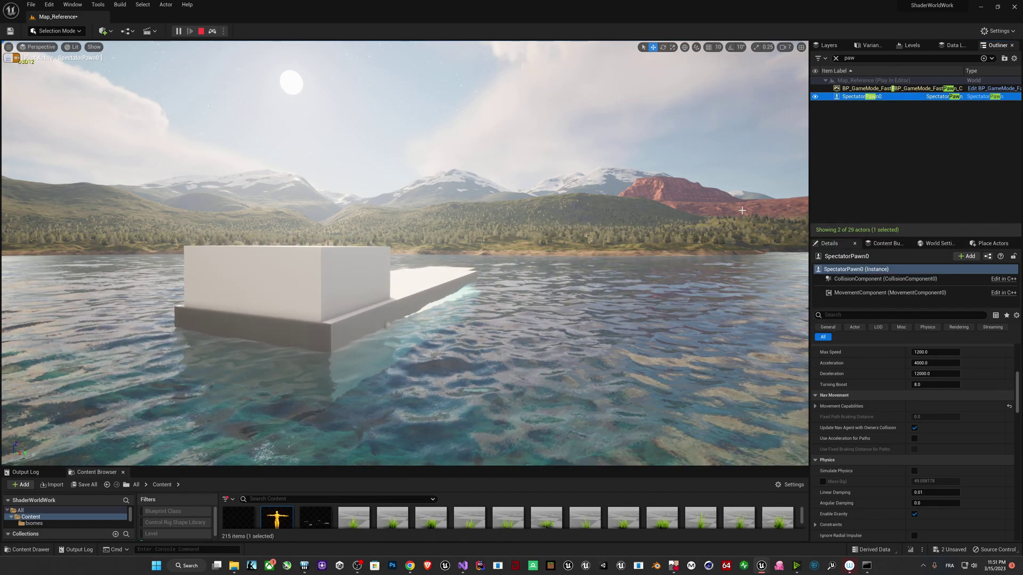
- View the floating block structure on the waves from the piloted pawn and stop the simulation
right_drag(742, 210, 628, 215)
key(d)
key(q)
key(e)
key(s)
key(w)
mouse_move(443, 153)
right_down()
mouse_move(443, 194)
mouse_move(442, 170)
right_up()
key(e)
key(q)
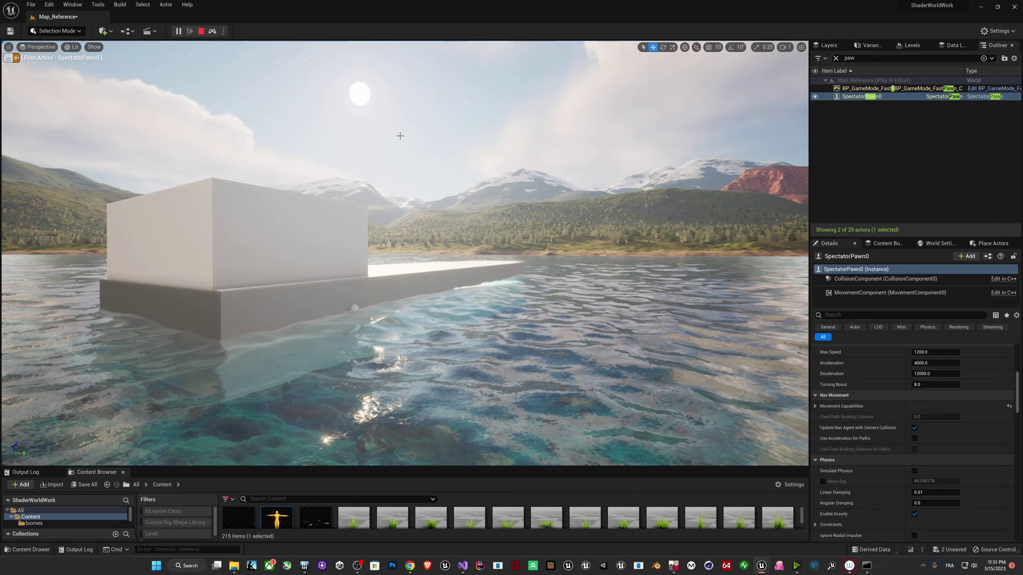
click(201, 31)
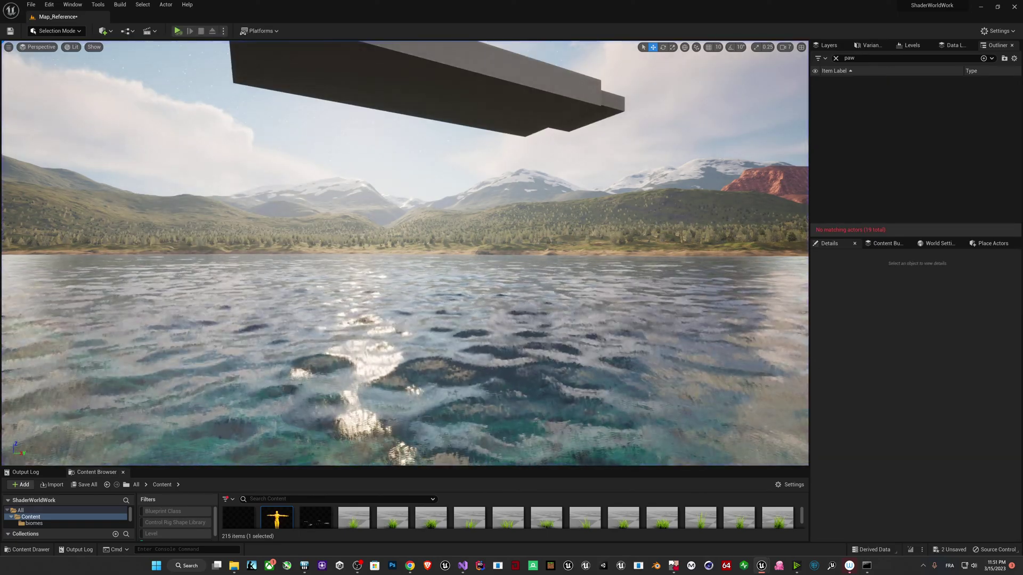
- Set the Shader World reference of the block structure BP_read to BP_SWGround and clear the actor search
key(e)
right_drag(495, 154, 494, 147)
key(e)
key(a)
click(502, 207)
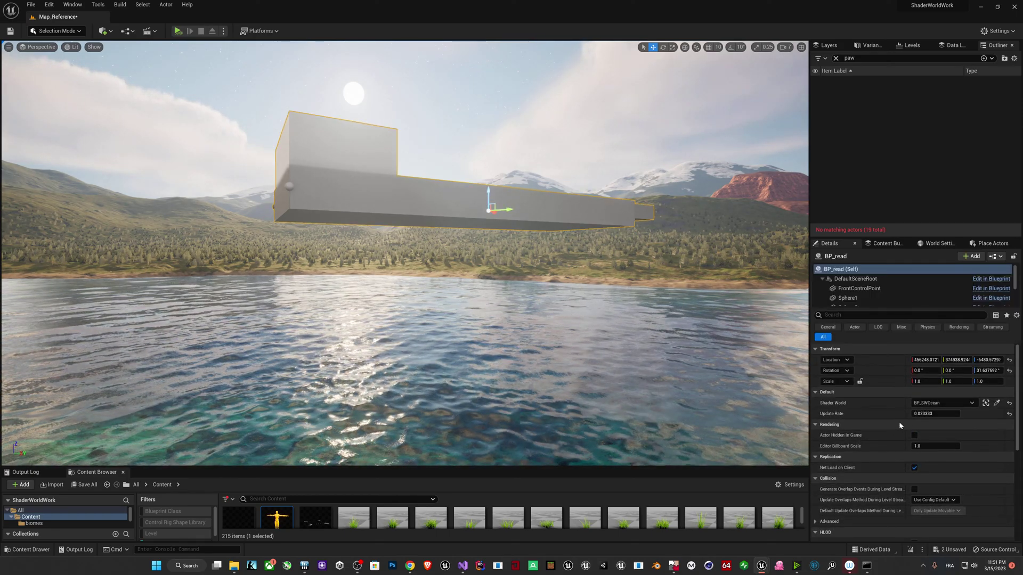
click(929, 404)
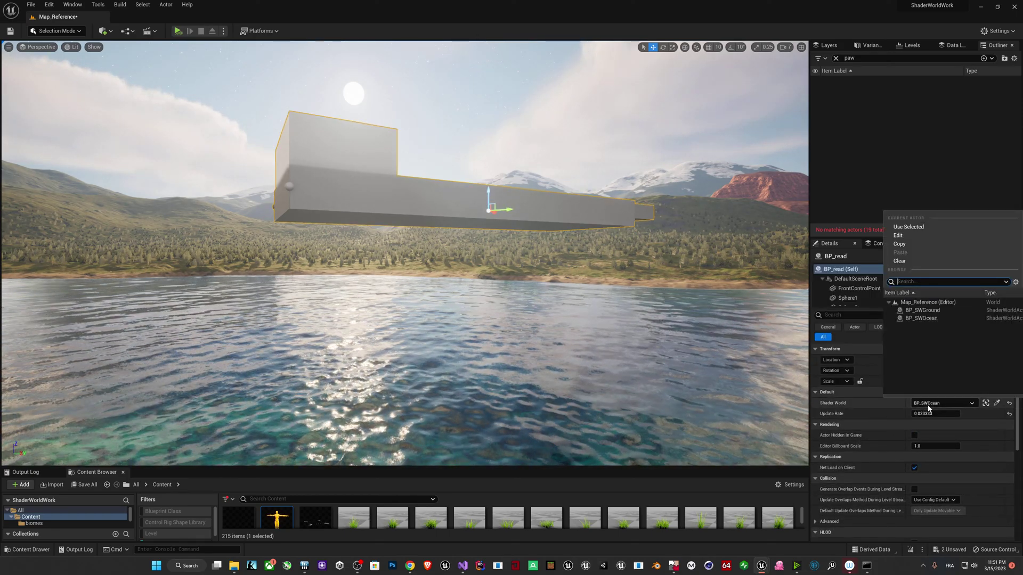
click(930, 311)
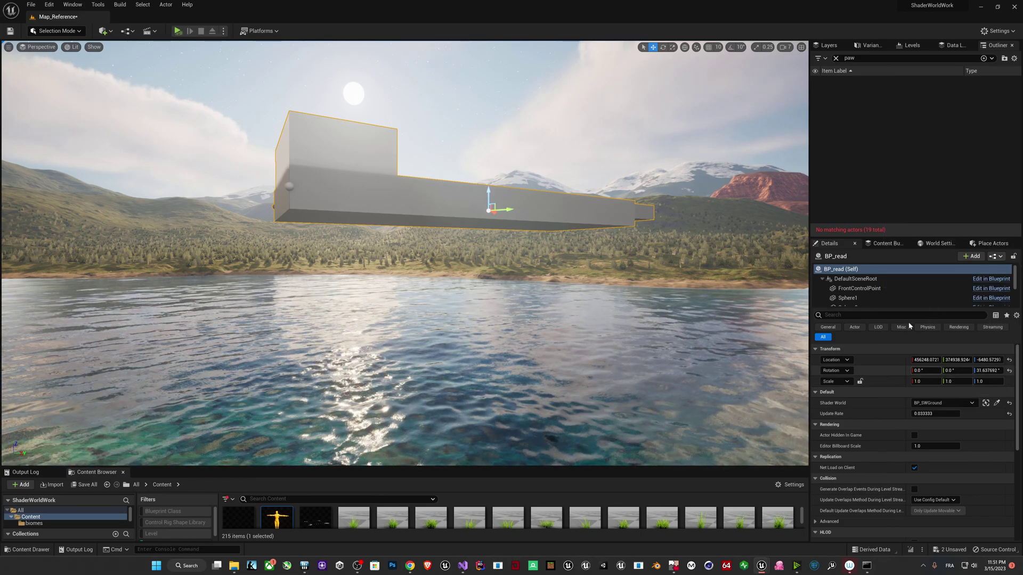
click(836, 58)
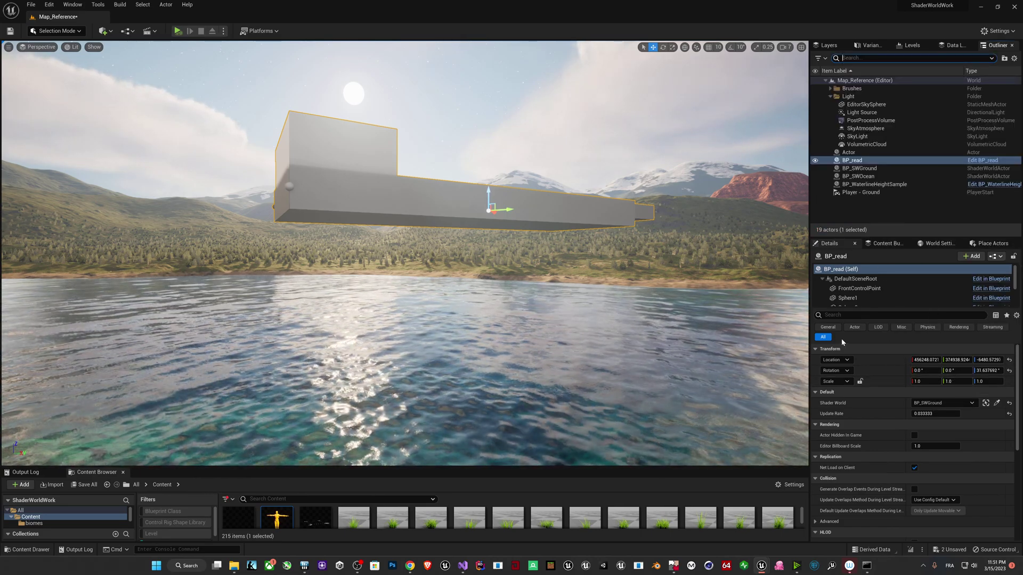
- Start simulating the level with BP_read above the lake and search the actors for "paw"
right_drag(693, 330, 758, 356)
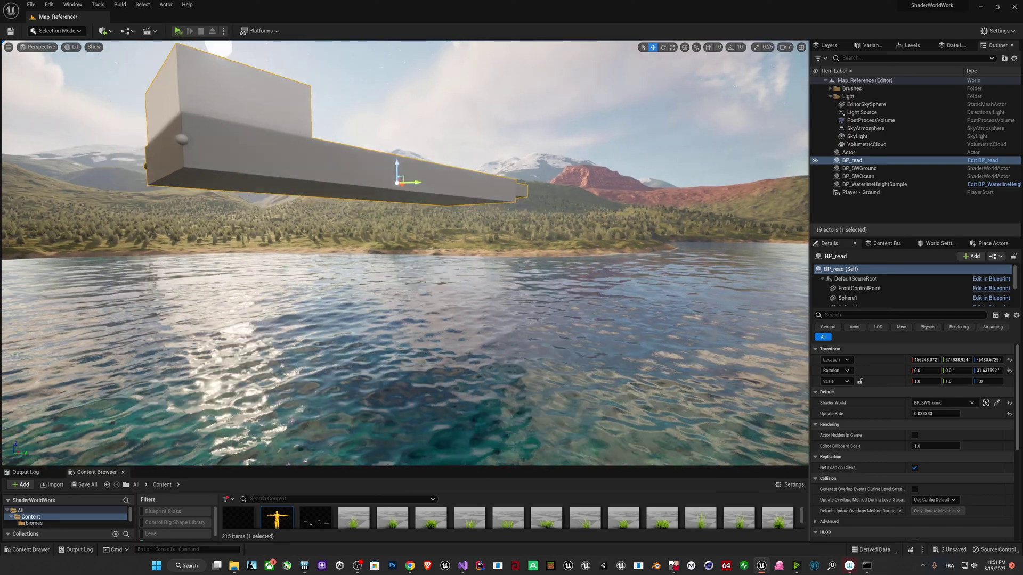
mouse_move(550, 248)
right_down()
mouse_move(528, 257)
mouse_move(540, 239)
right_up()
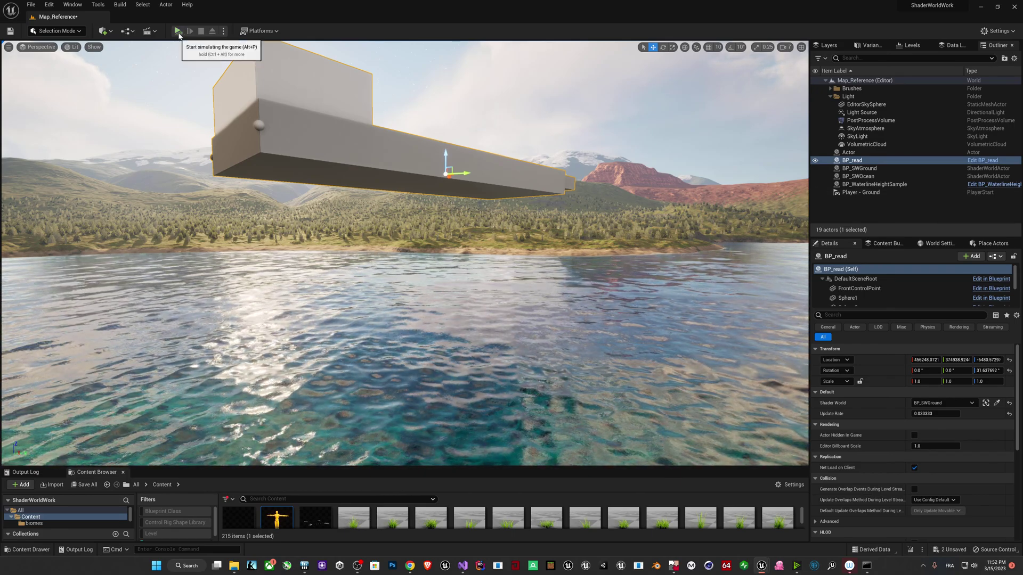
key(alt+p)
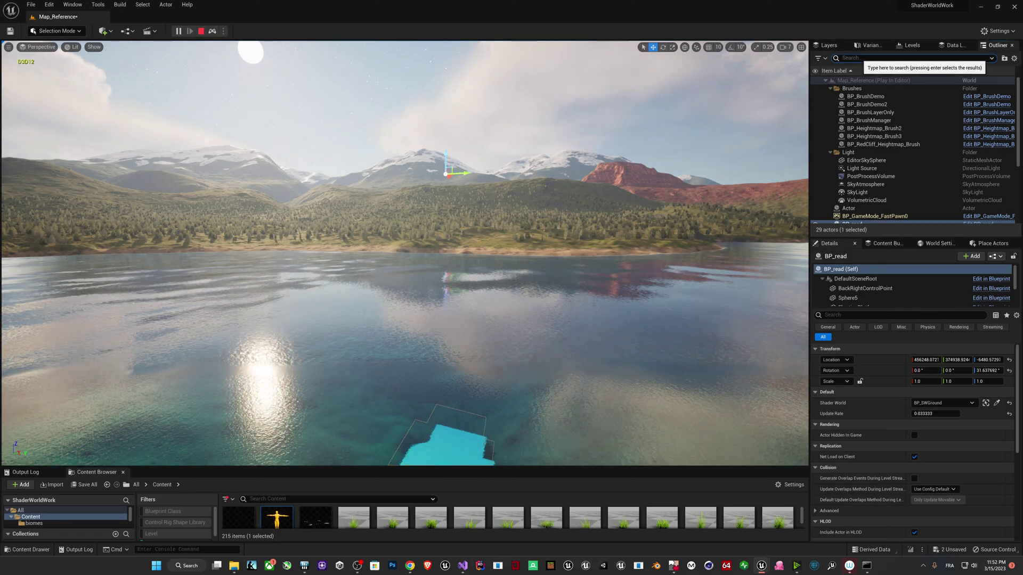
text(paw)
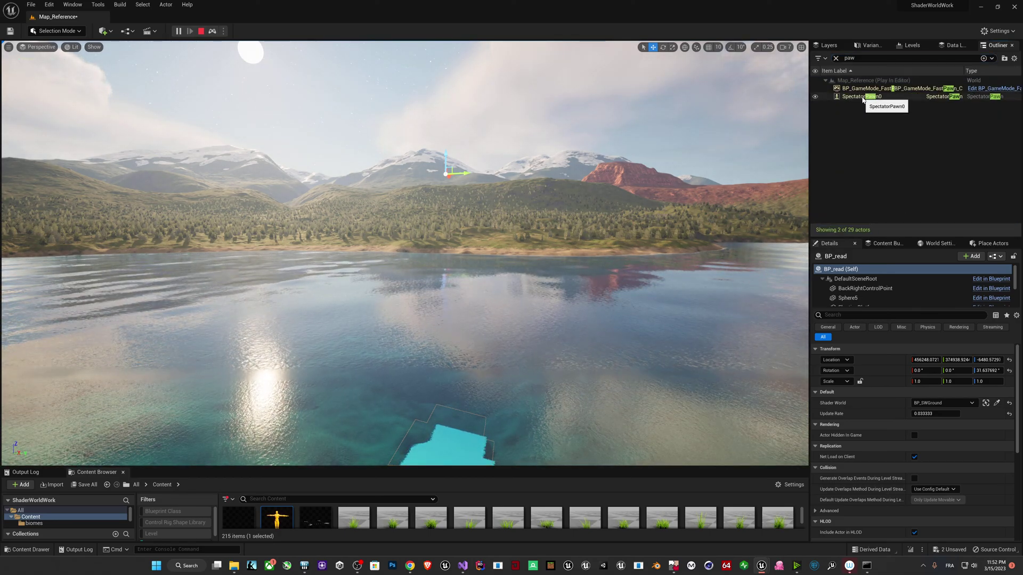
- Pilot SpectatorPawn0 and fly it high over the lake to view the submerged structure
right_click(874, 97)
click(908, 175)
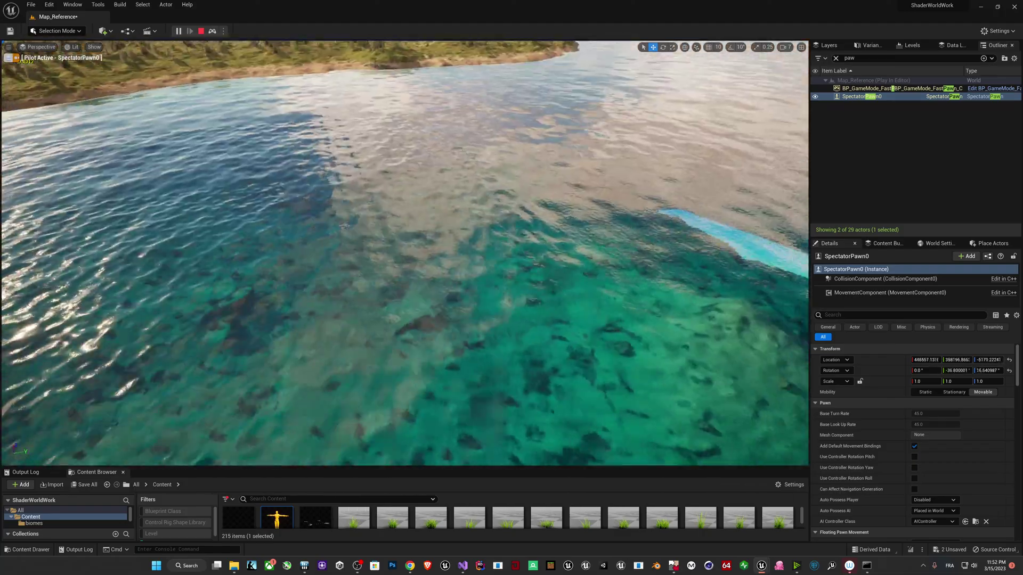
key(s)
key(d)
right_drag(405, 253, 234, 221)
key(w)
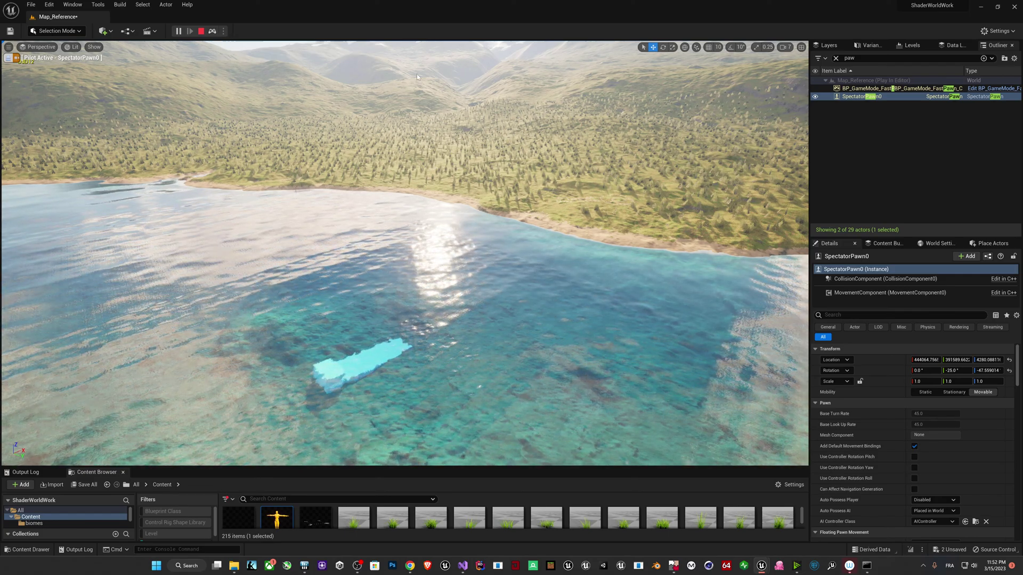
- Search the actors for "rea", select BP_read, move it along X from the lake onto the hillside and focus on it
click(853, 59)
key(ctrl+a)
key(BackSpace)
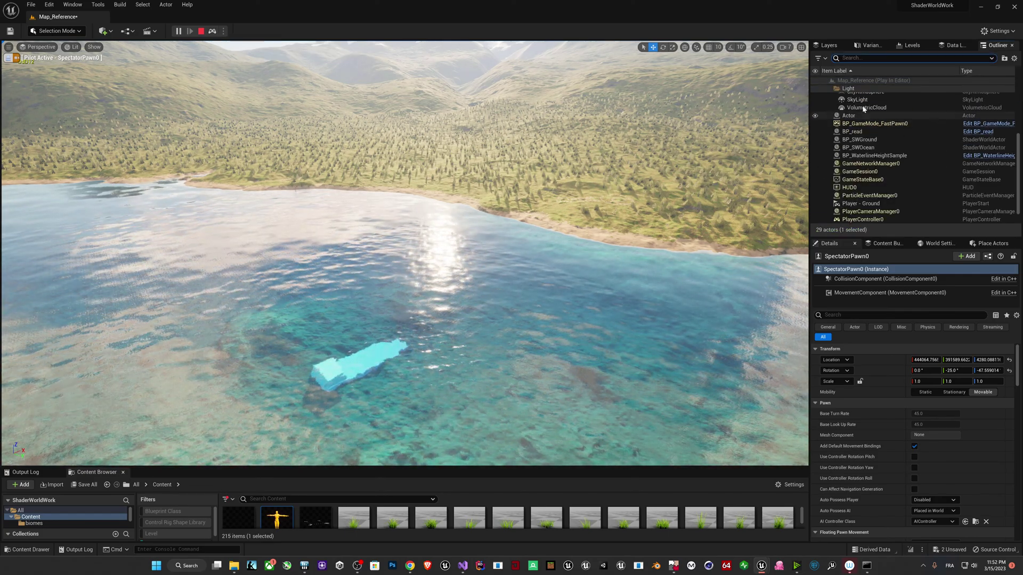
text(rea)
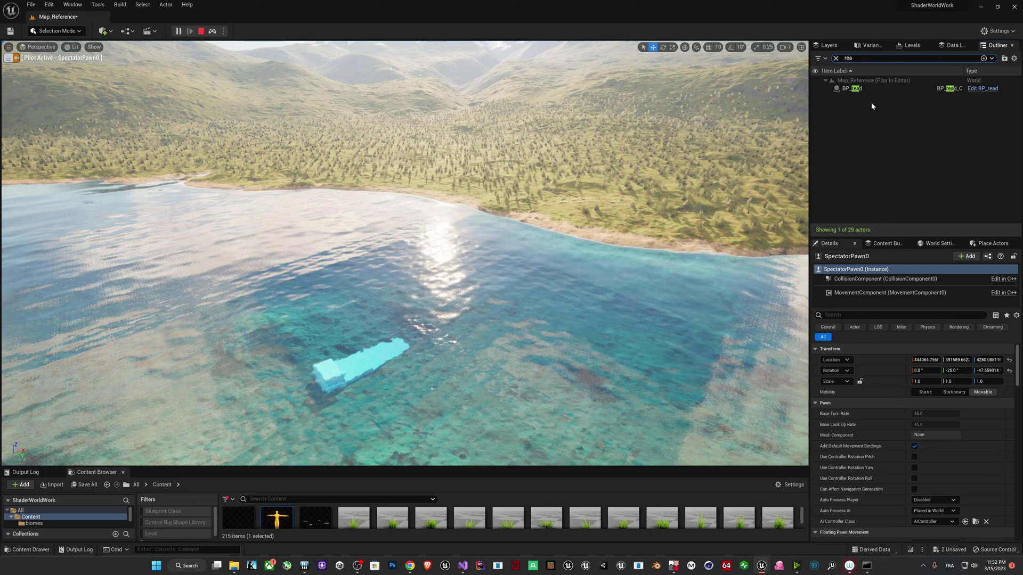
key(Return)
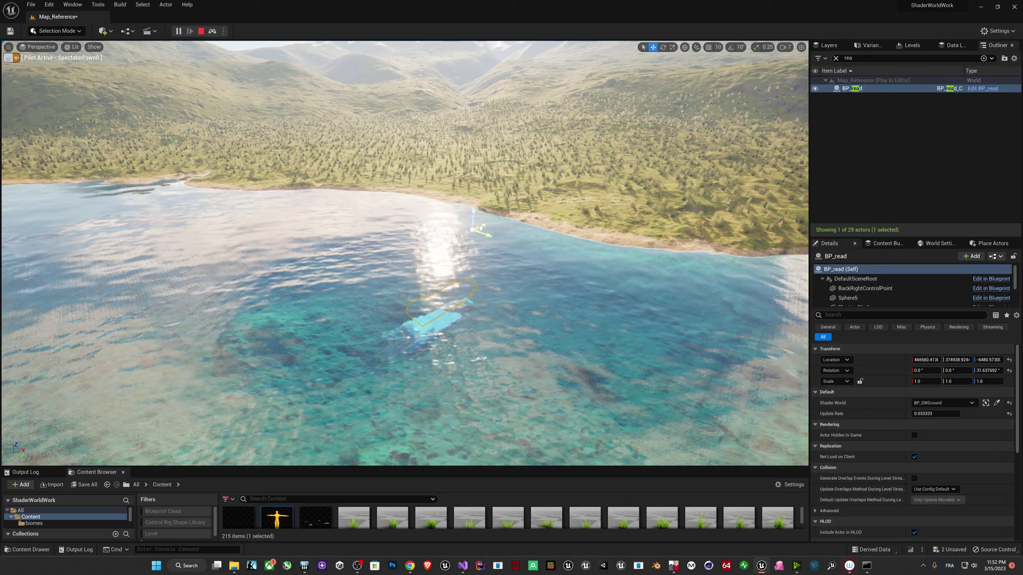
key(f)
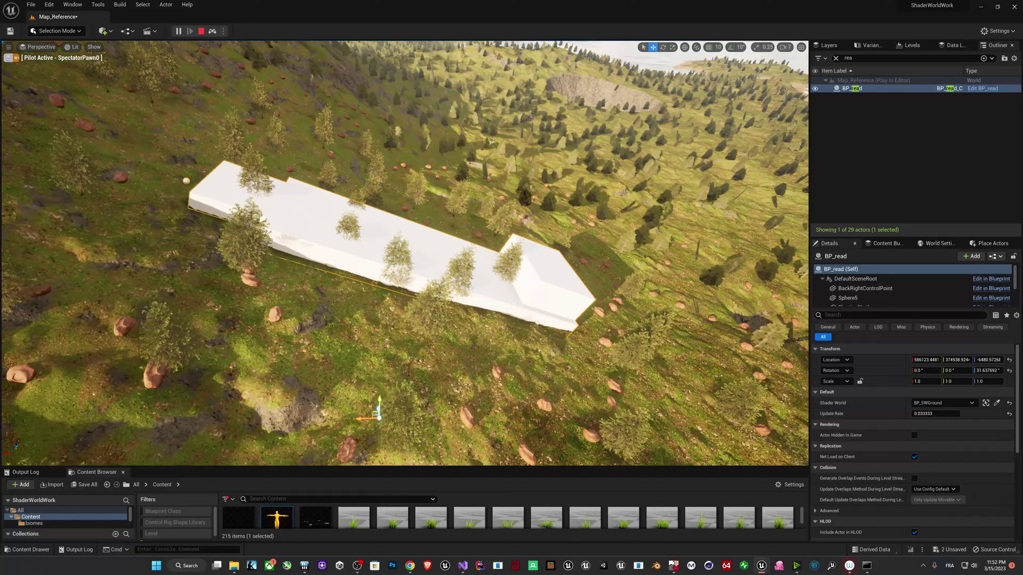
- Move BP_read along Y across the forested hillside toward the crater
right_drag(405, 253, 405, 298)
scroll(405, 253, down, 5)
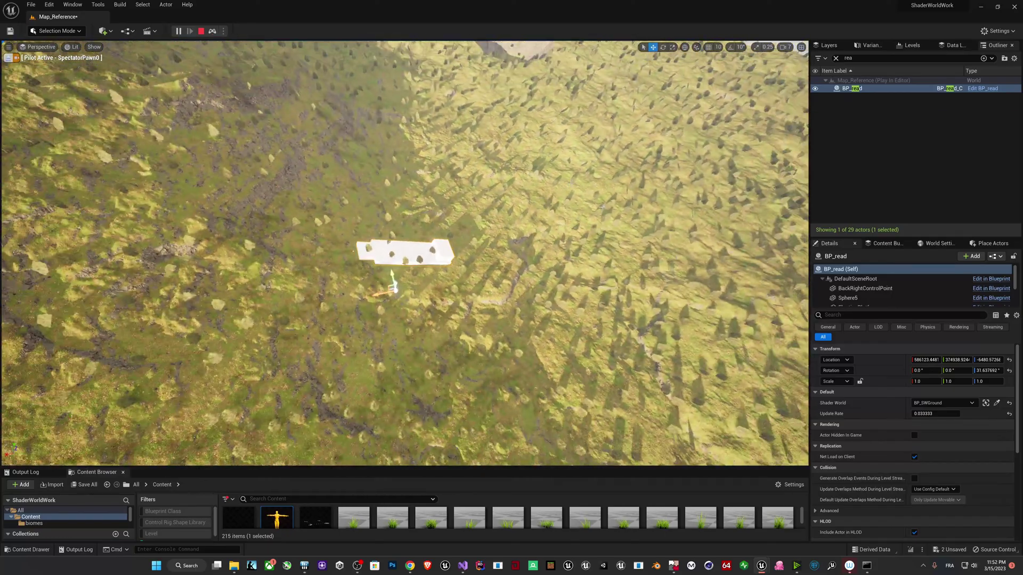
right_drag(405, 253, 277, 160)
right_drag(699, 266, 597, 251)
scroll(699, 266, down, 3)
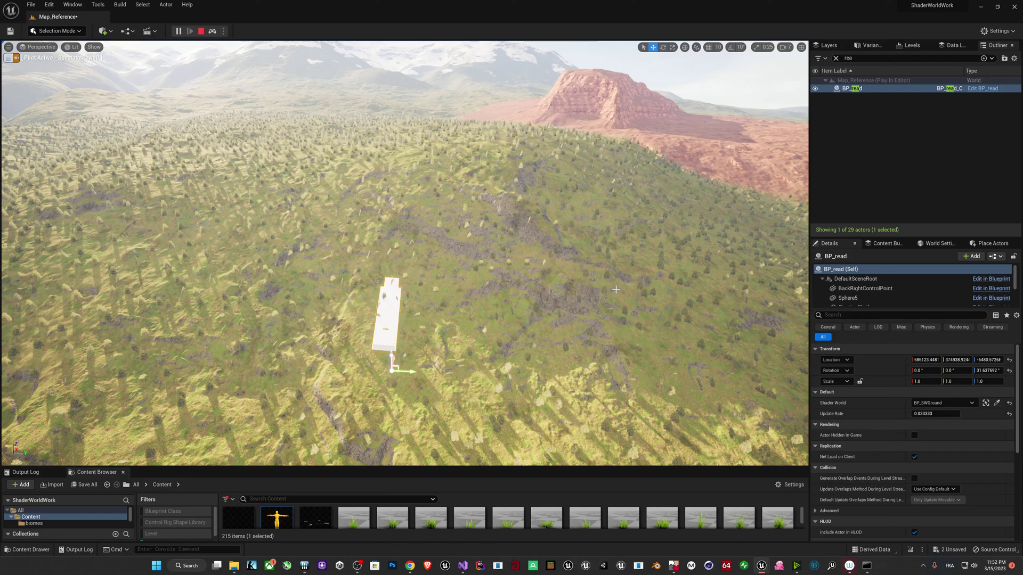
right_drag(740, 339, 450, 243)
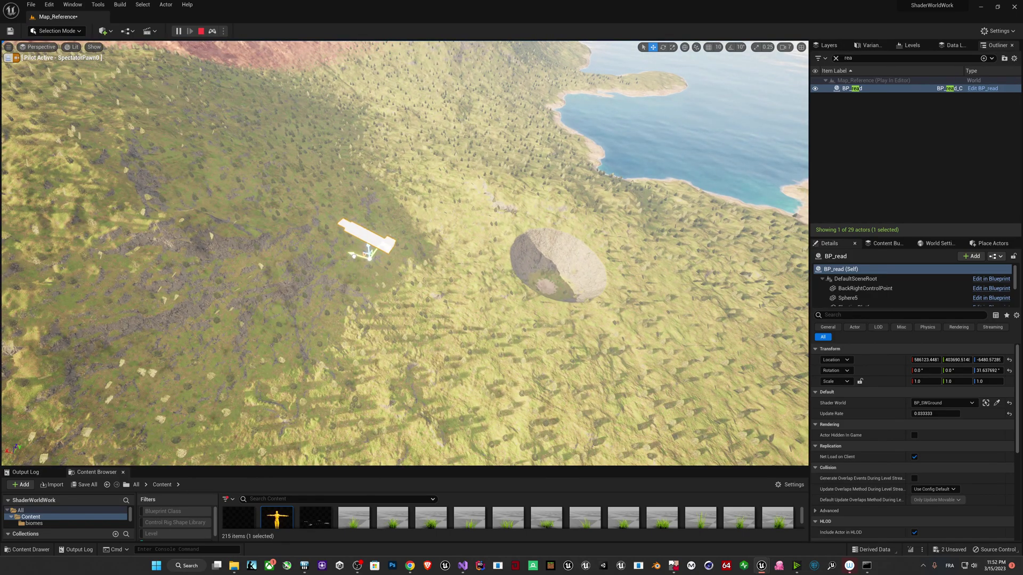
- Move BP_read along X to the crater's edge and place a duplicate of it along Y over the crater
alt+drag(515, 290, 473, 266)
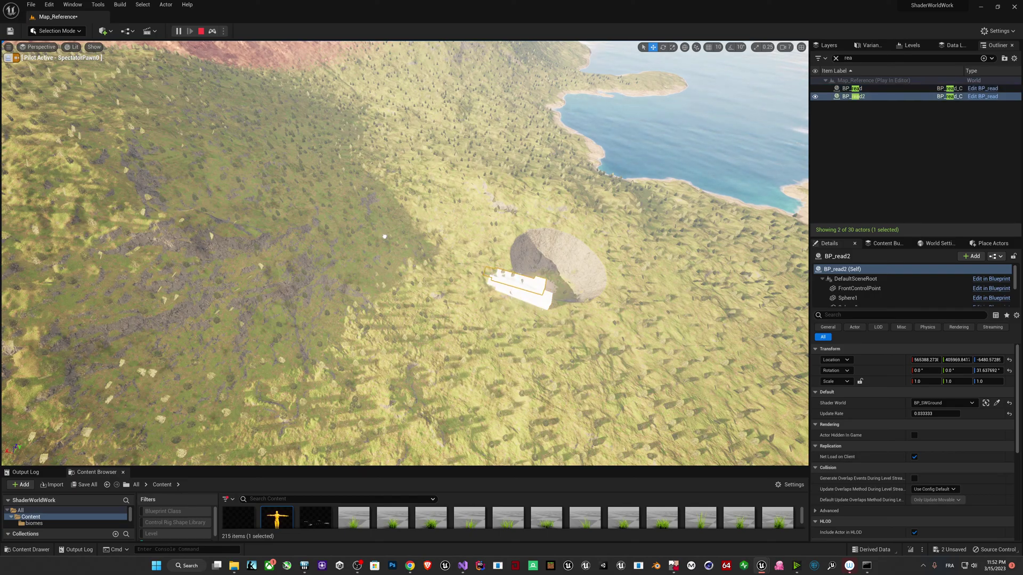
right_drag(575, 265, 415, 265)
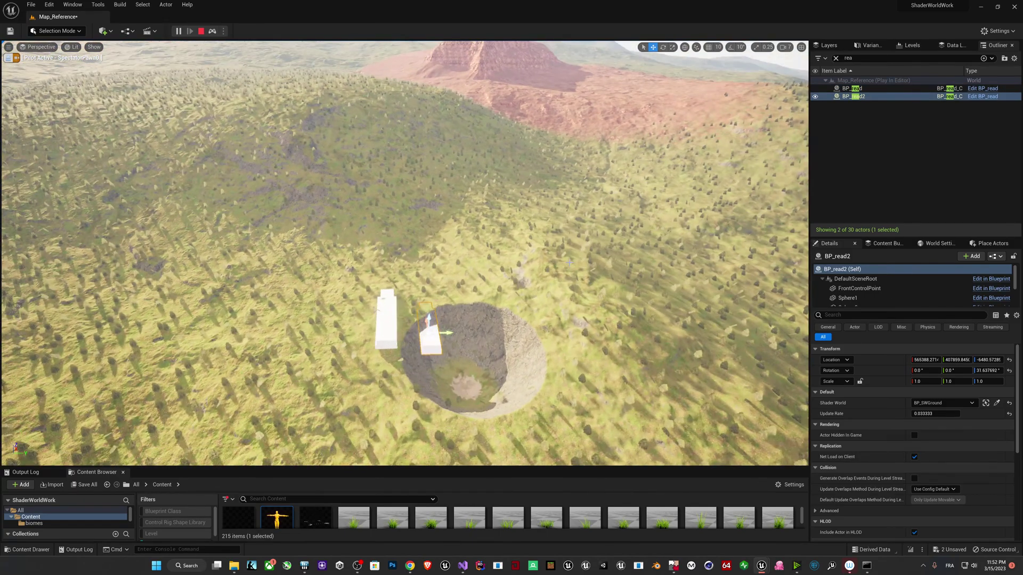
right_drag(506, 329, 306, 290)
key(q)
key(w)
click(306, 289)
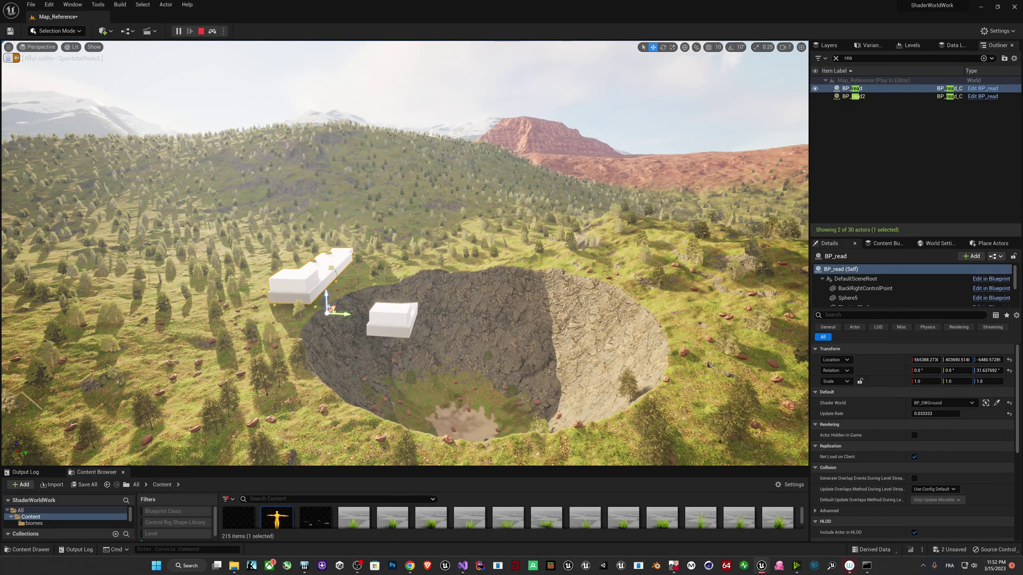
- Delete the duplicate BP_read2 over the crater and move the original BP_read along Y into the crater
click(409, 318)
key(Delete)
click(313, 276)
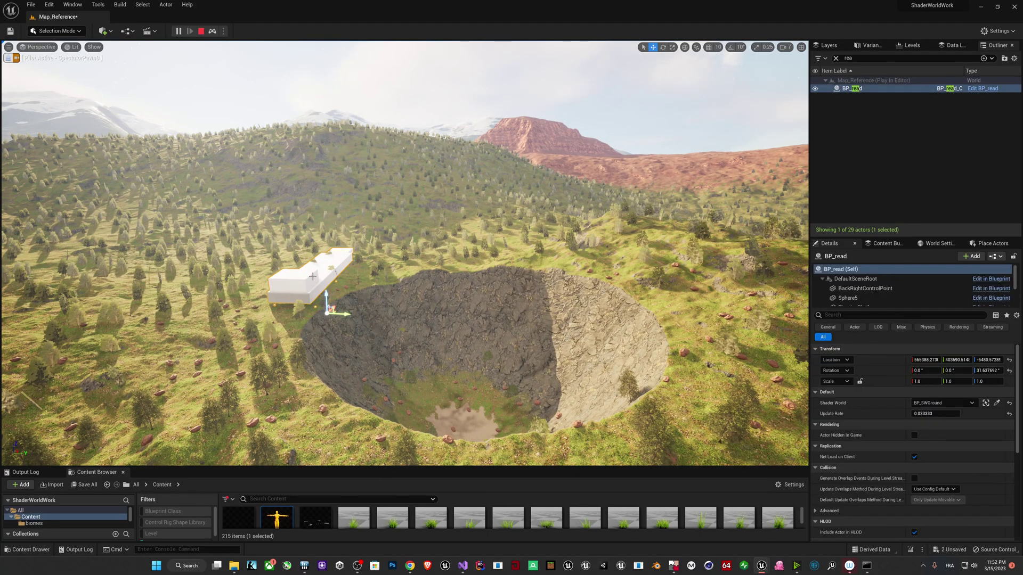
drag(344, 313, 464, 338)
right_drag(465, 338, 298, 405)
right_drag(426, 399, 423, 341)
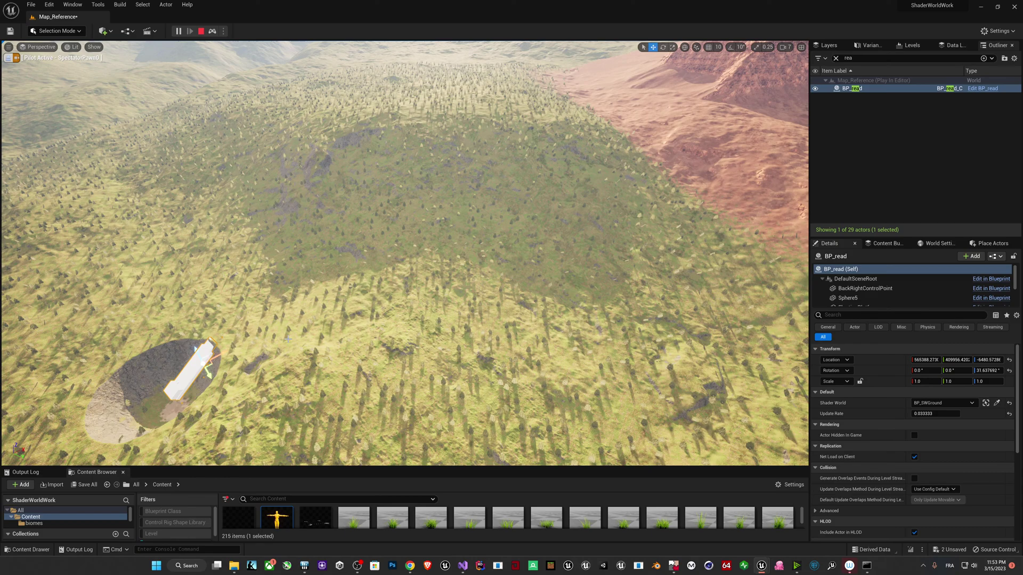
- Move BP_read along X and Y from the crater onto the red rock mesa and focus on it
drag(218, 354, 689, 177)
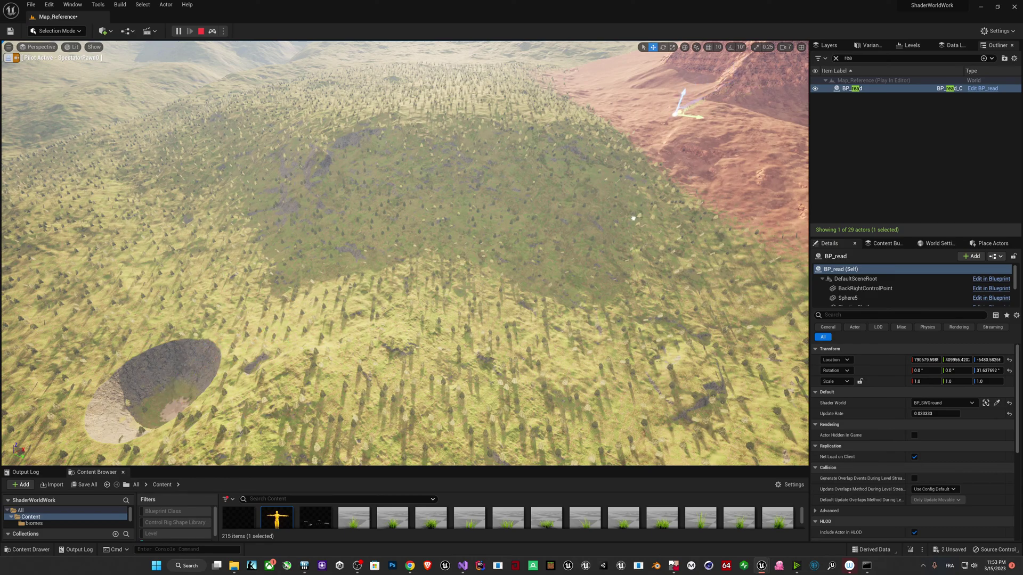
drag(583, 265, 585, 263)
right_drag(585, 264, 676, 200)
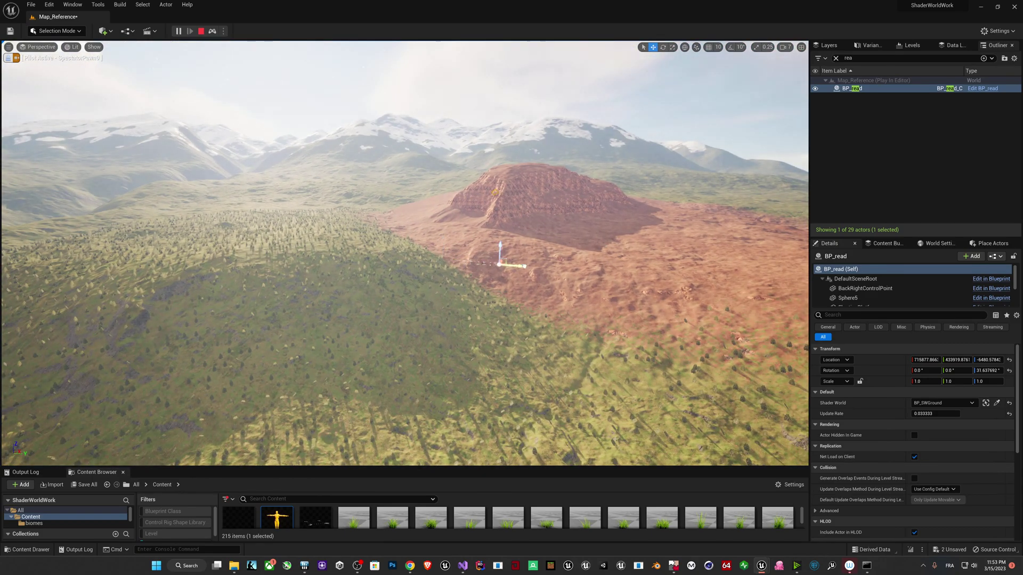
key(f)
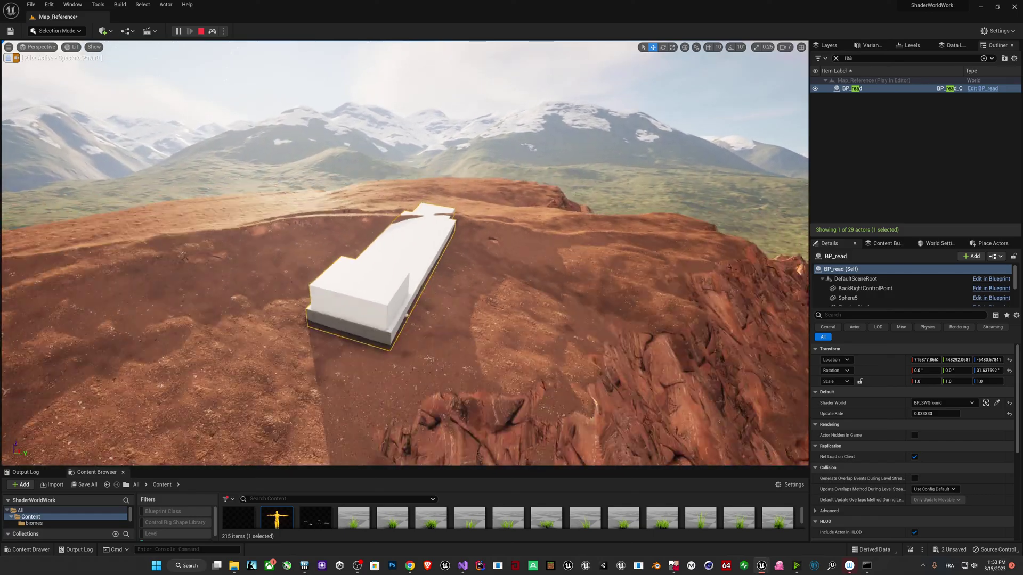
- Move BP_read back and forth along X over the mesa, ending on the red slope beside the forest
scroll(608, 264, down, 3)
right_drag(608, 264, 507, 296)
key(s)
drag(496, 291, 345, 318)
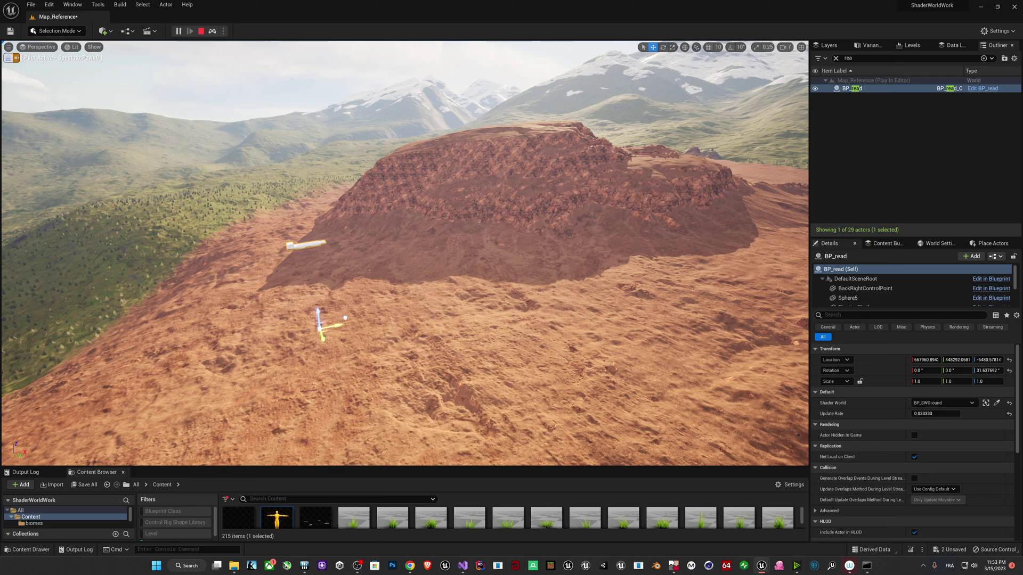
drag(534, 293, 417, 314)
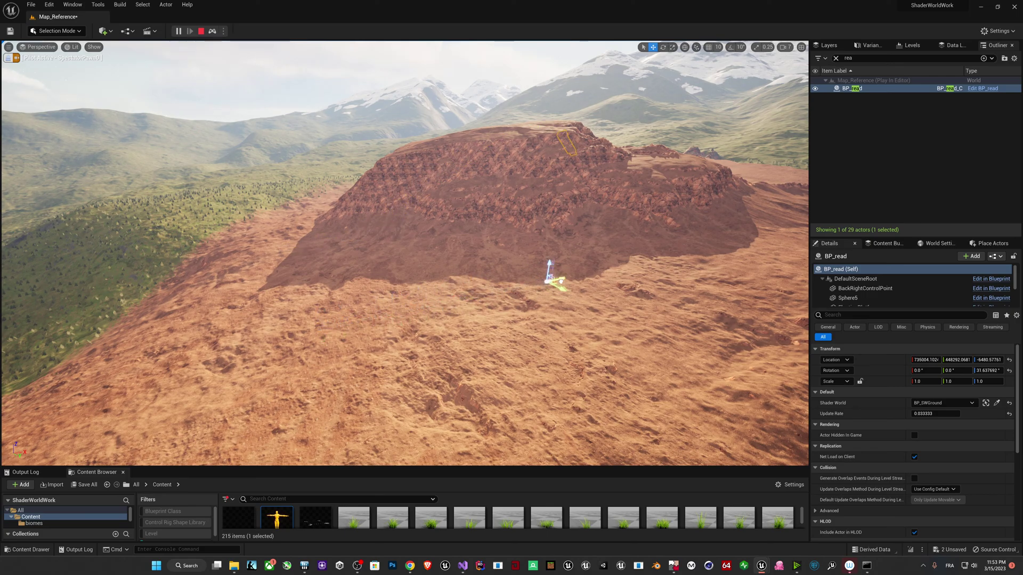
drag(554, 277, 242, 343)
mouse_move(242, 344)
right_down()
mouse_move(373, 349)
mouse_move(240, 357)
right_up()
key(w)
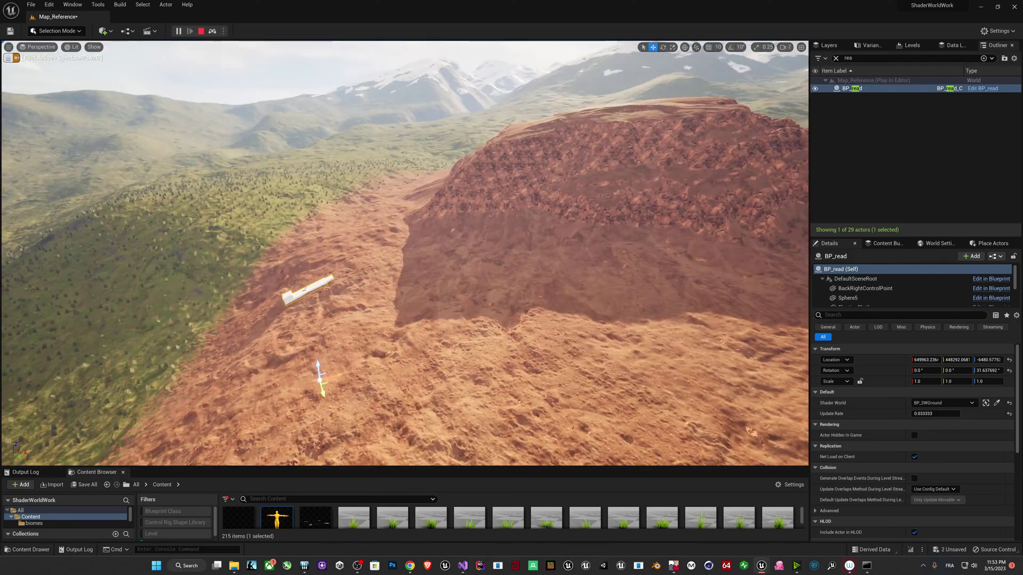
- Stop the simulation, close the Message Log, deselect BP_read and clear the actor search
key(Escape)
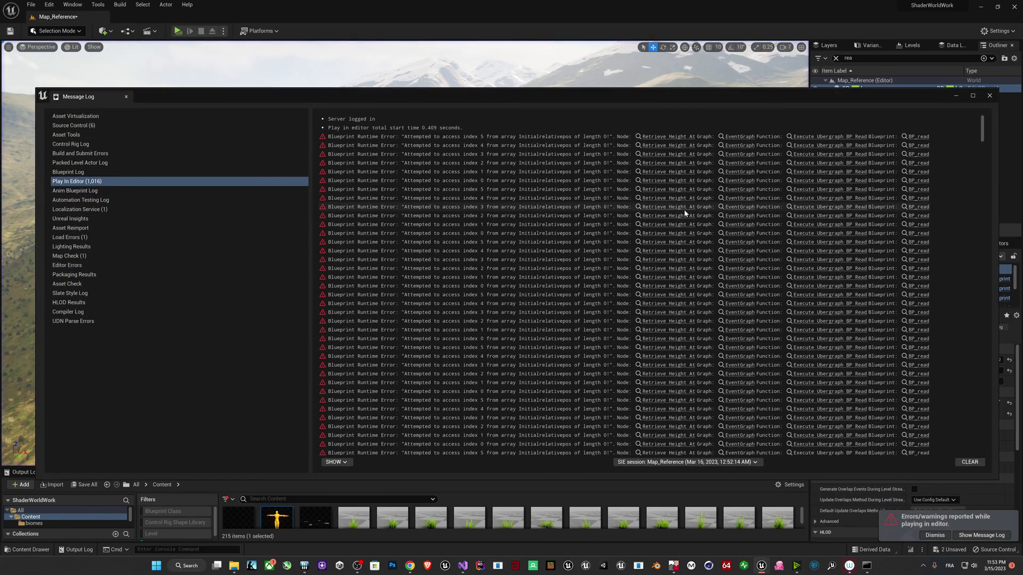
click(989, 96)
click(853, 131)
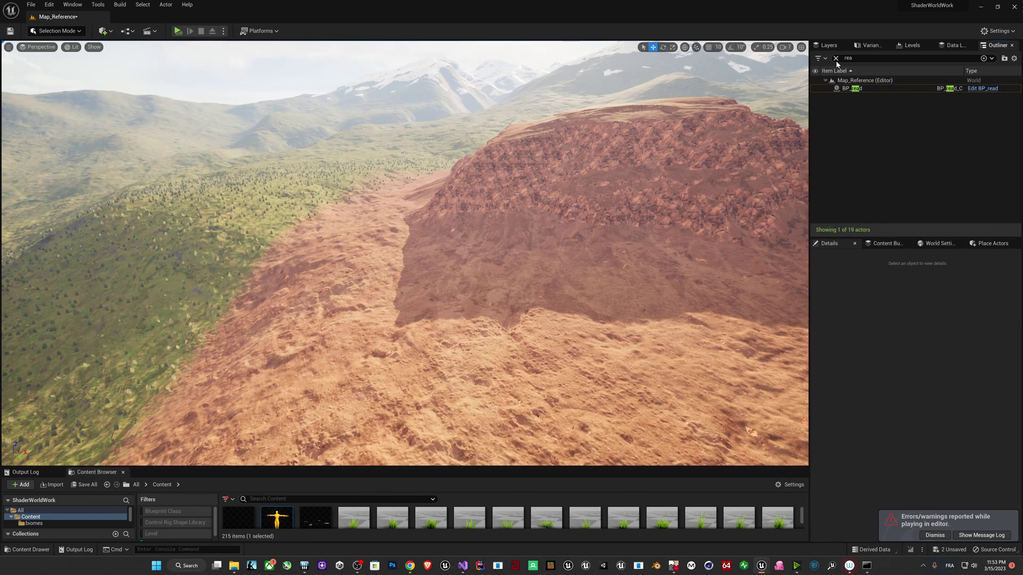
click(836, 58)
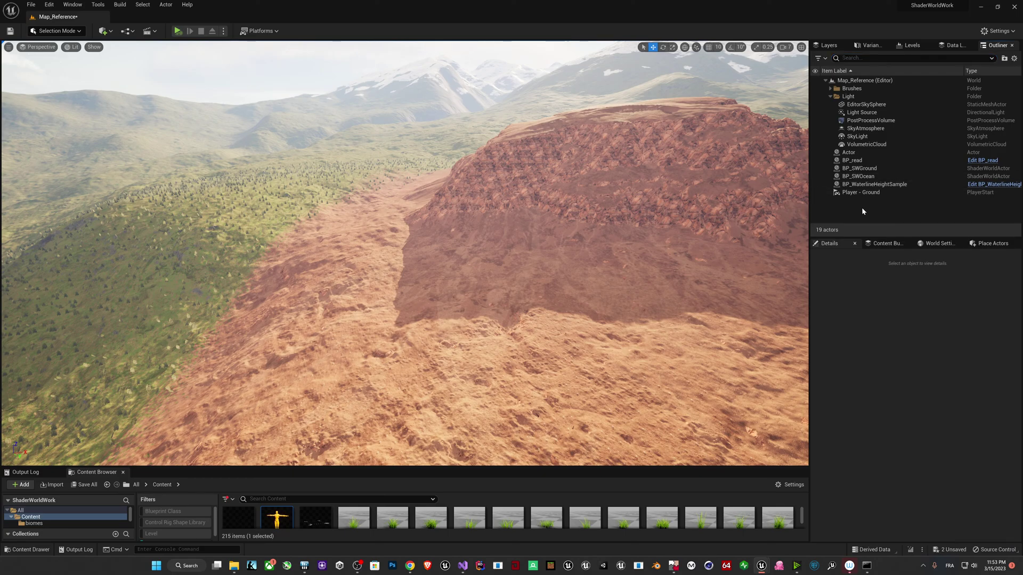
- Examine the forested hills from above, then the trees and boulders spawned on the grassy slope up close
right_drag(641, 188, 751, 95)
key(w)
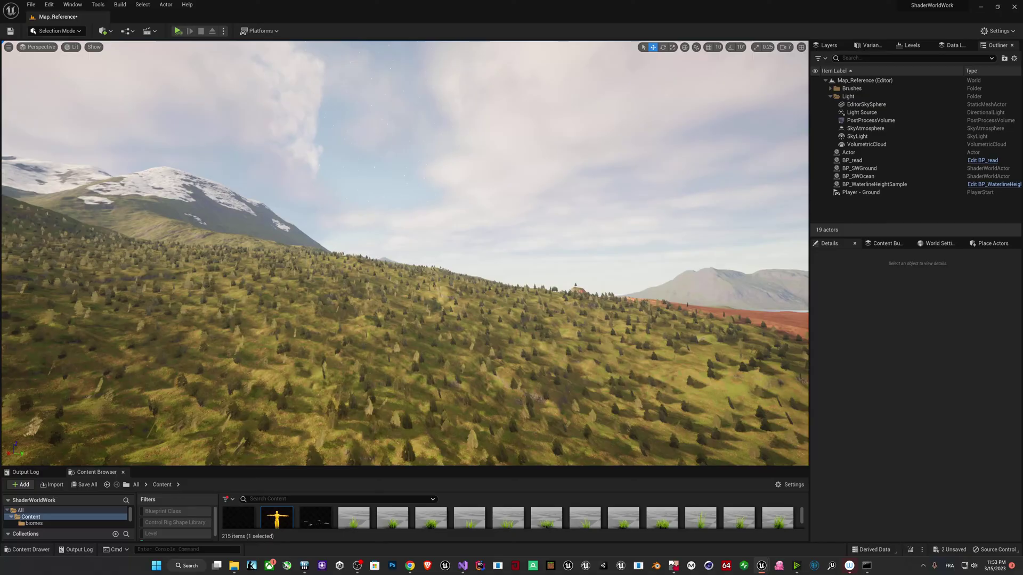
key(w)
right_drag(405, 253, 509, 299)
right_drag(484, 194, 431, 188)
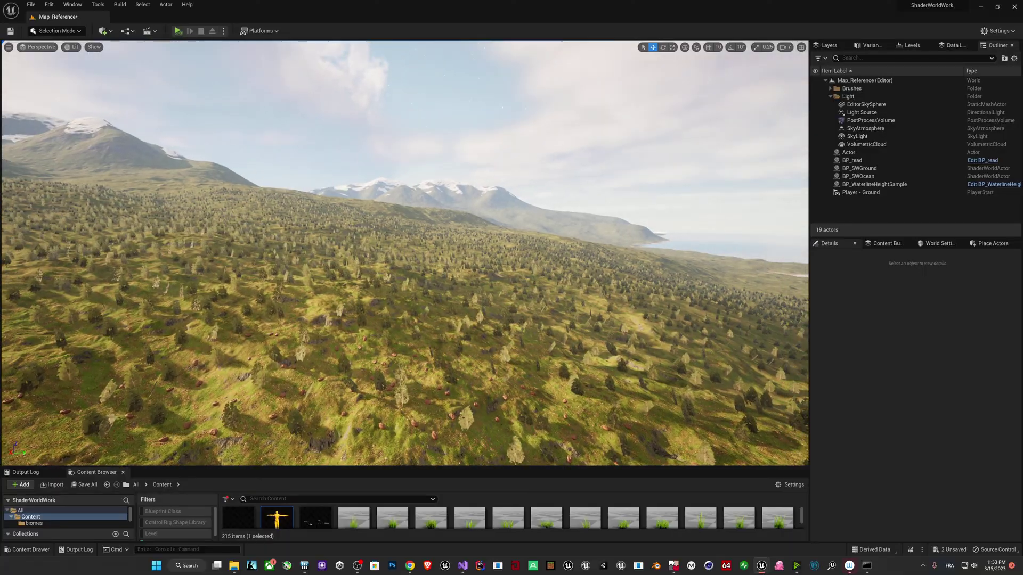
right_drag(454, 244, 484, 194)
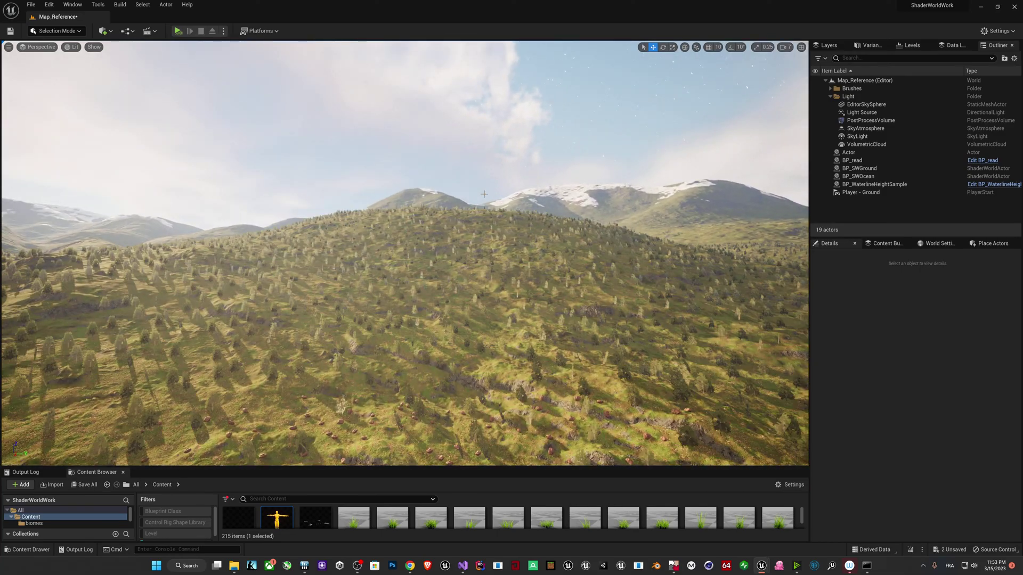
right_drag(767, 215, 724, 229)
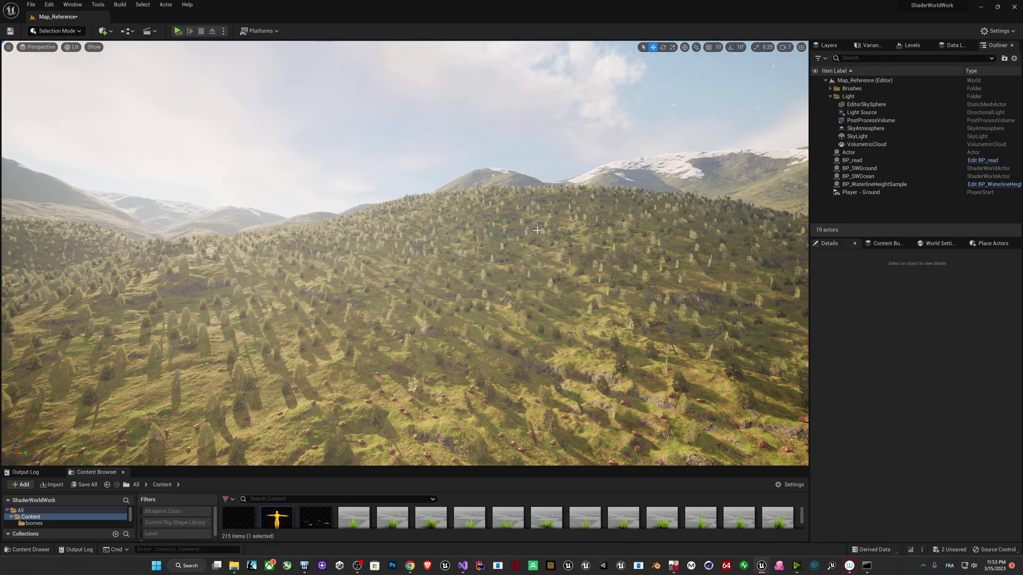
right_drag(533, 229, 490, 228)
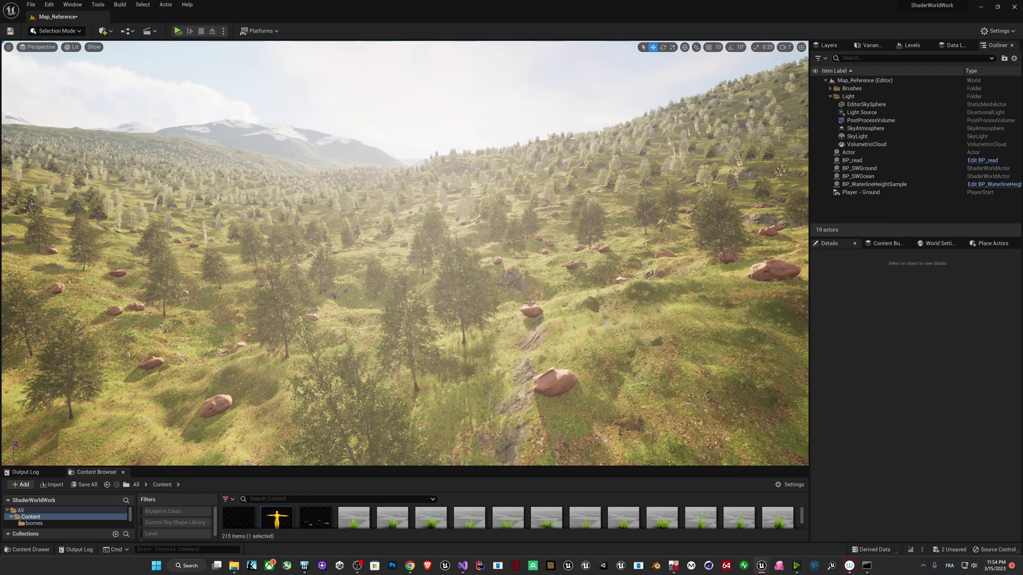
right_drag(566, 275, 564, 248)
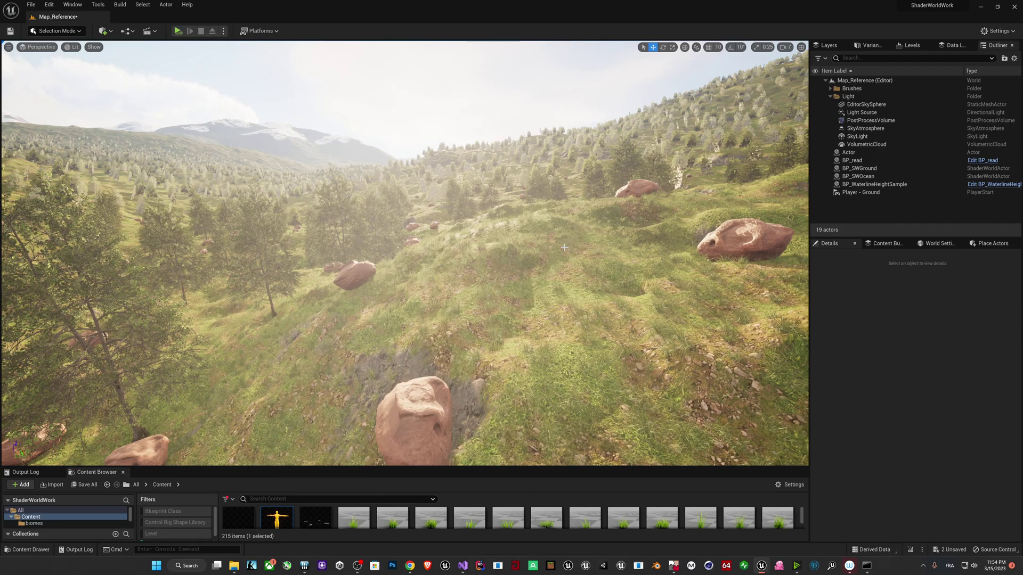
- Check the boulders, grass and stones on the slope at ground level, then survey the whole forest from above
click(859, 168)
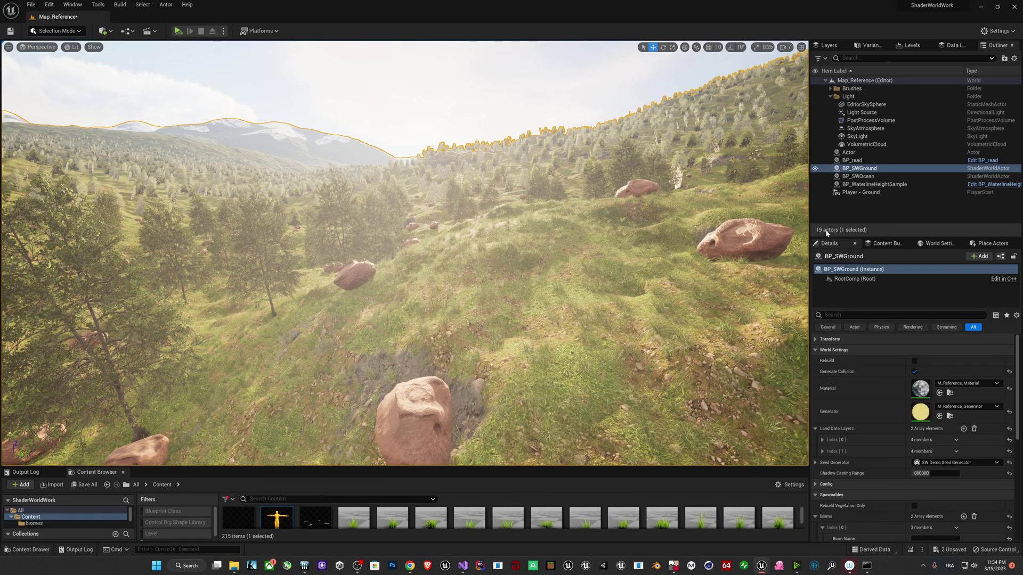
click(851, 218)
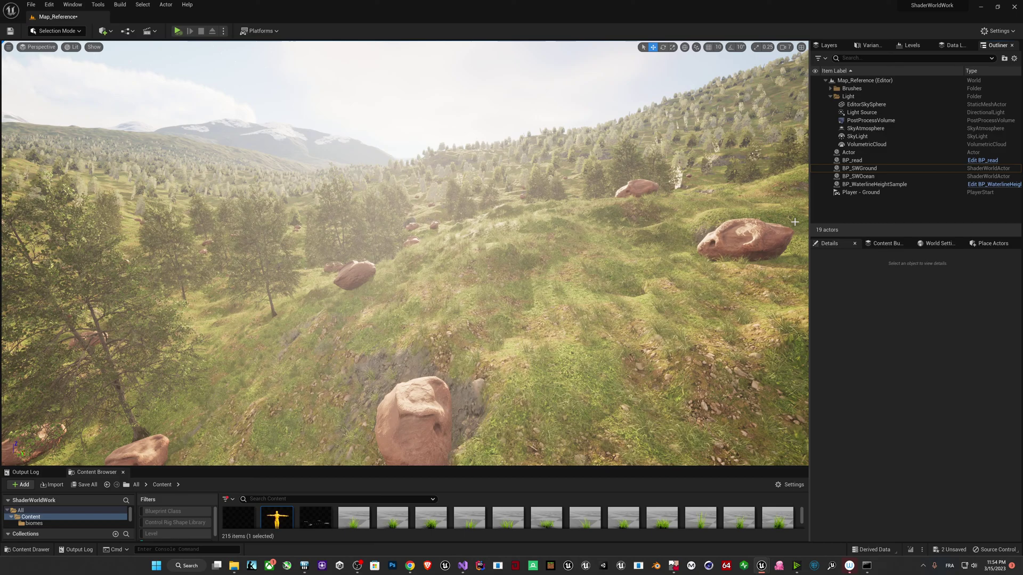
middle_drag(650, 243, 589, 271)
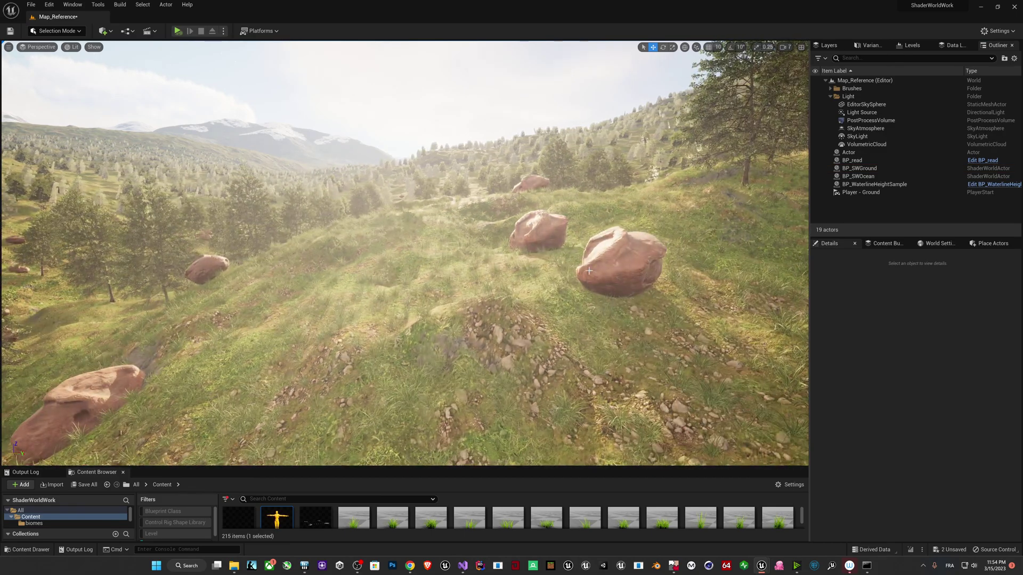
key(w)
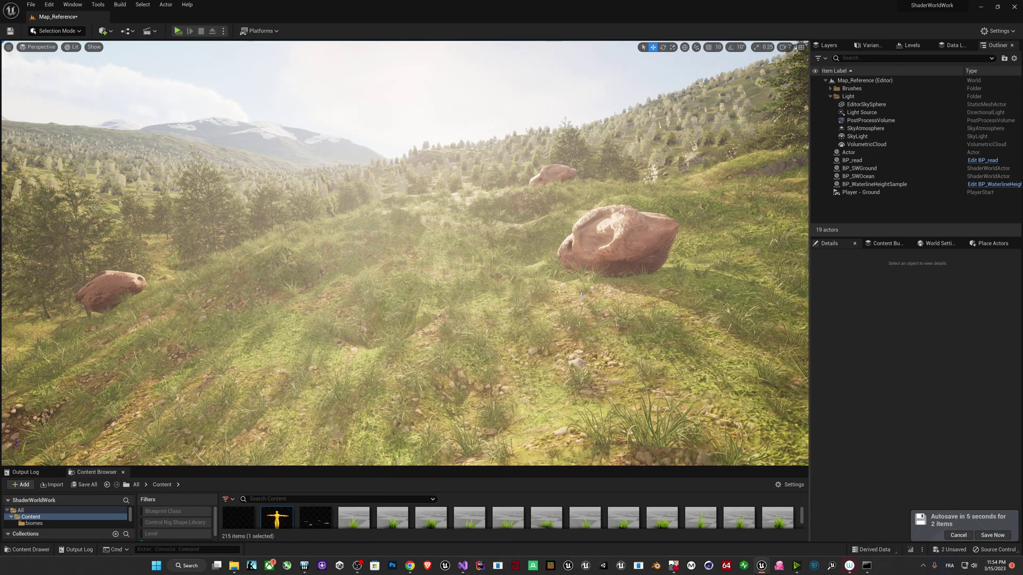
right_drag(738, 236, 777, 345)
key(w)
key(d)
key(w)
key(w)
key(e)
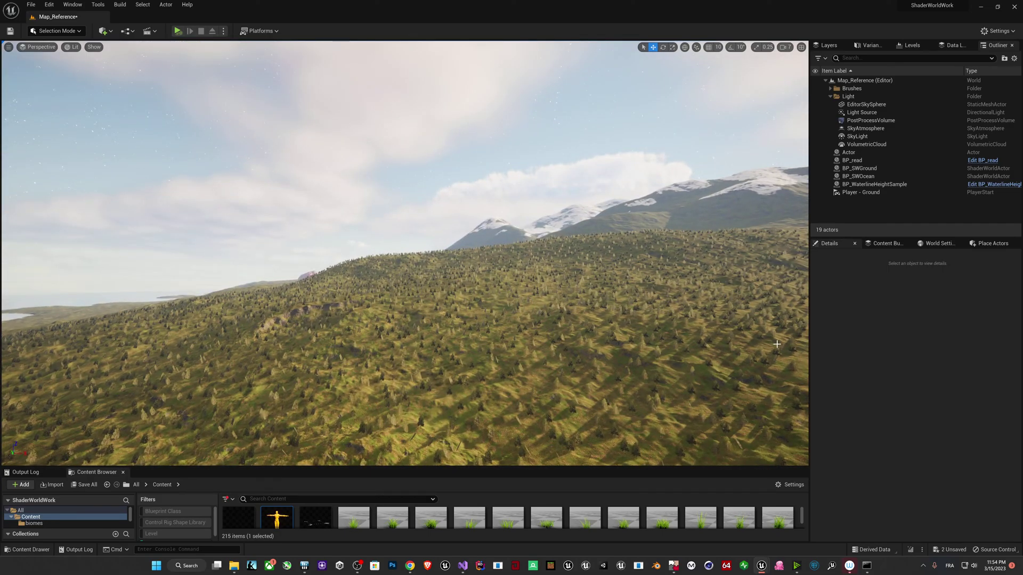
- Review the first spawnable of BP_SWGround's first biome, including slope angle, cull distance, density and grid size, and examine the forest it spawns
click(862, 169)
scroll(826, 408, down, 6)
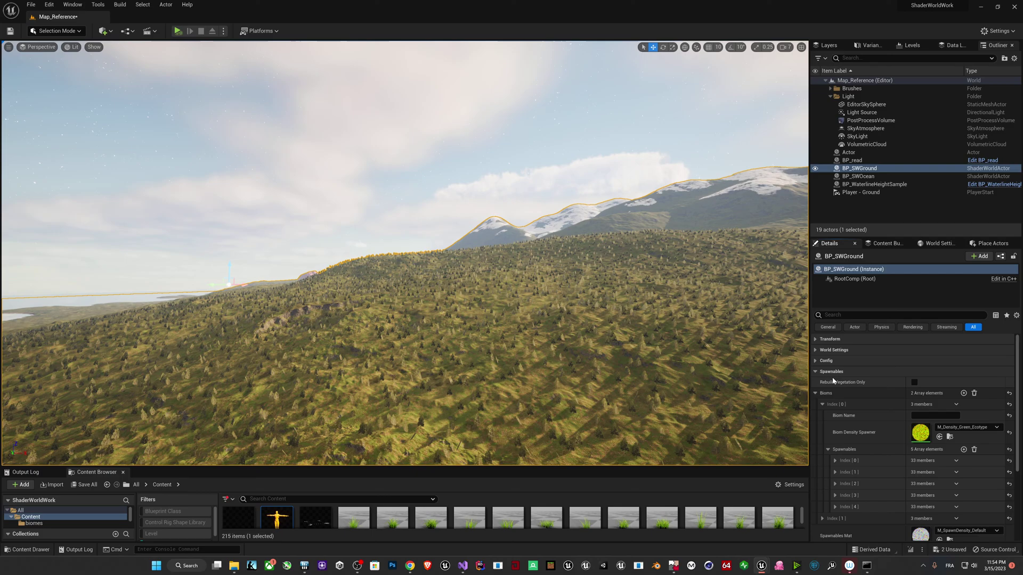
click(834, 373)
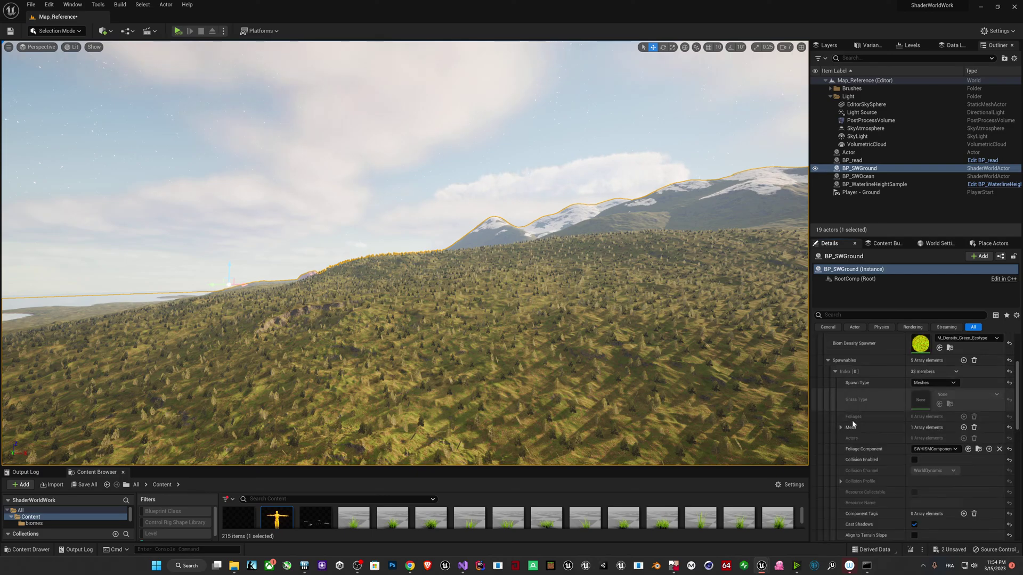
scroll(853, 458, down, 5)
scroll(854, 467, up, 3)
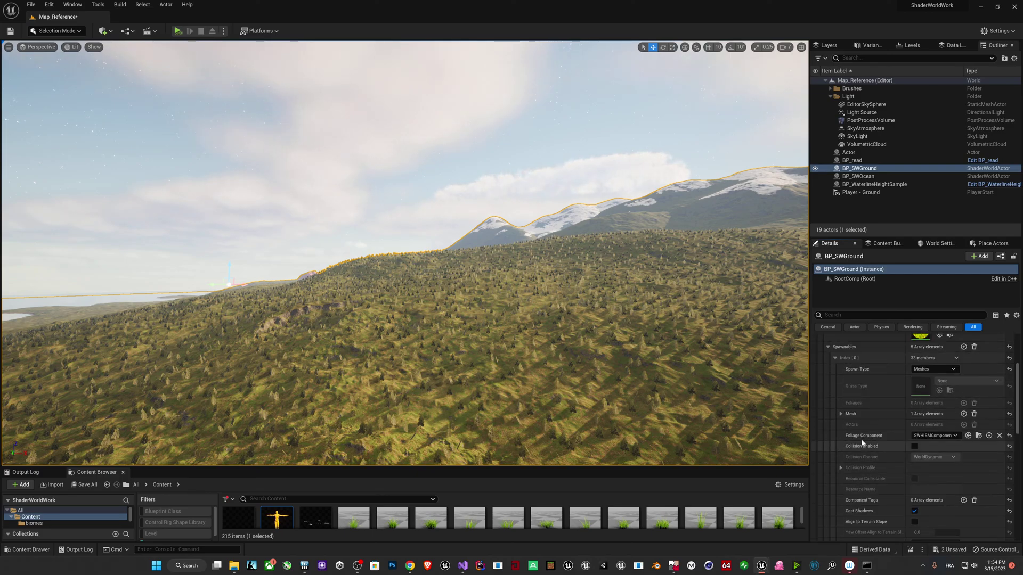
scroll(862, 438, down, 5)
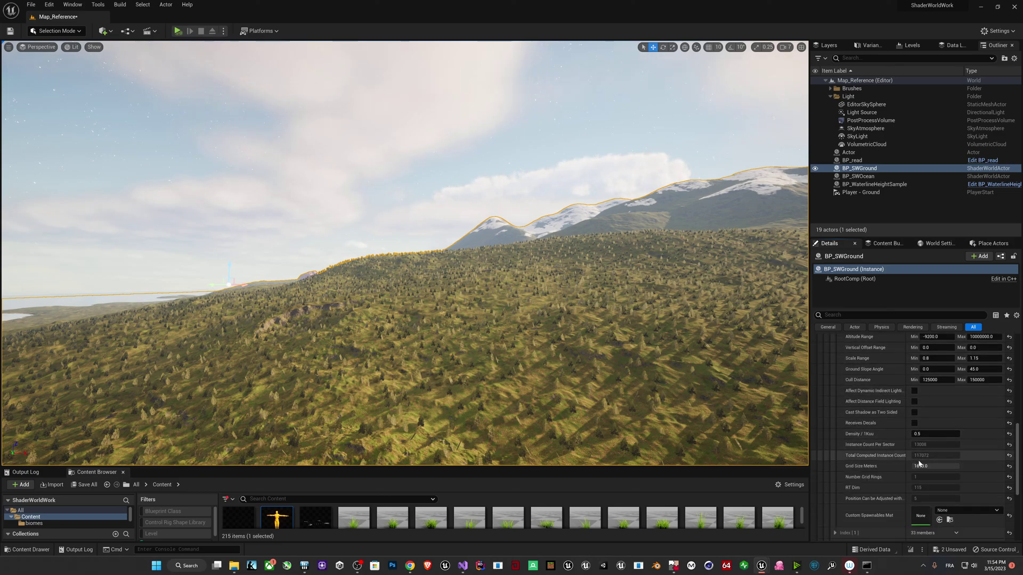
right_drag(576, 326, 799, 373)
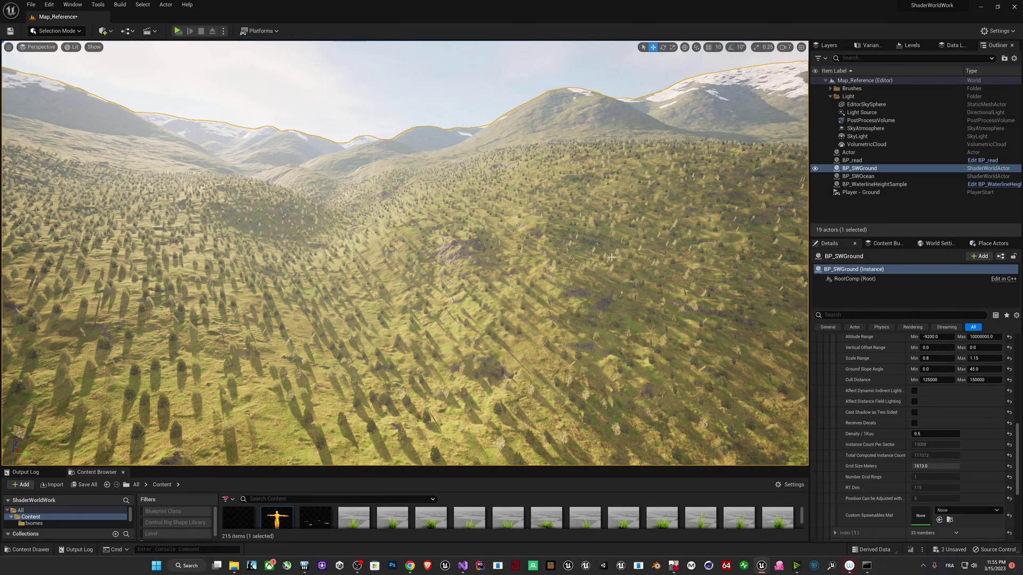
right_drag(561, 262, 586, 266)
click(896, 209)
right_drag(628, 229, 634, 254)
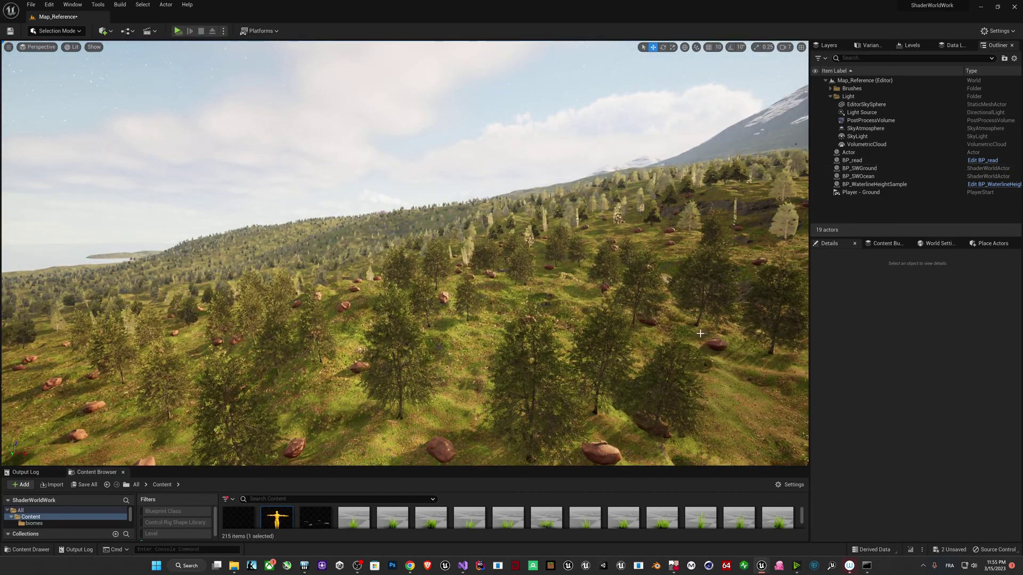
- Recheck the terrain alignment, scale and cull distance settings of BP_SWGround's spawnable, then deselect it and survey the coastal forest
click(859, 168)
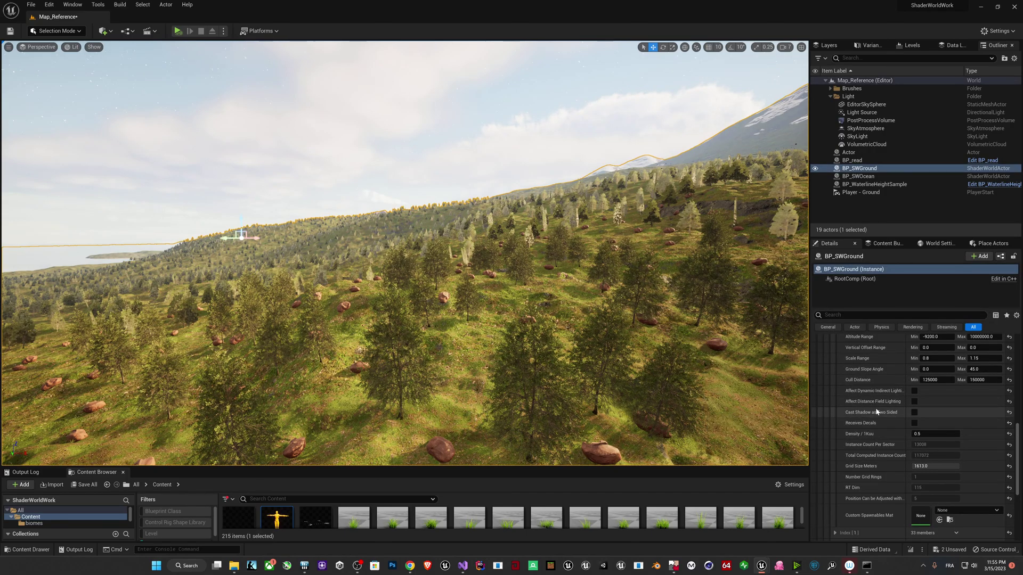
scroll(878, 412, up, 3)
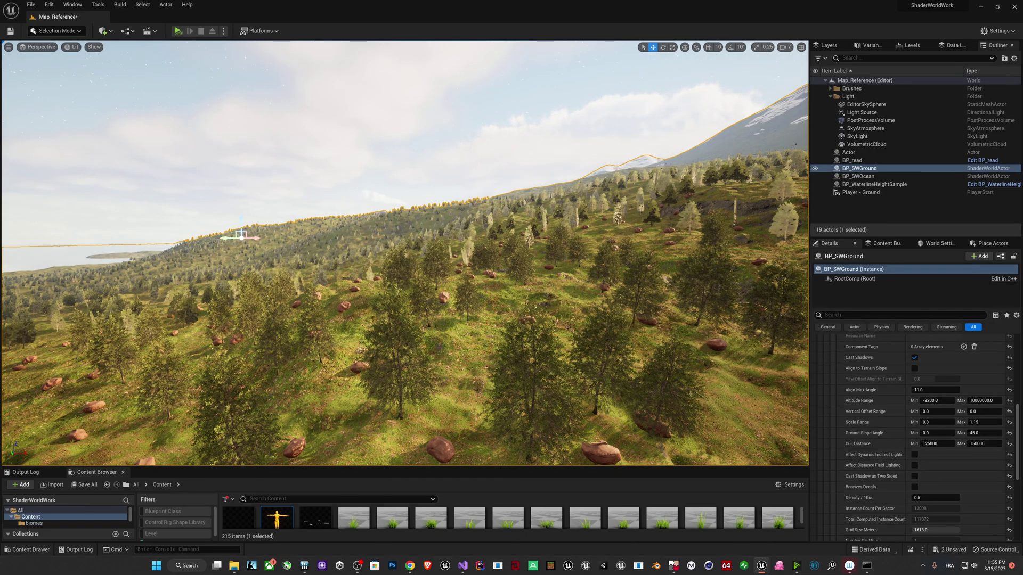
click(895, 213)
right_drag(576, 208, 576, 209)
right_drag(654, 207, 653, 207)
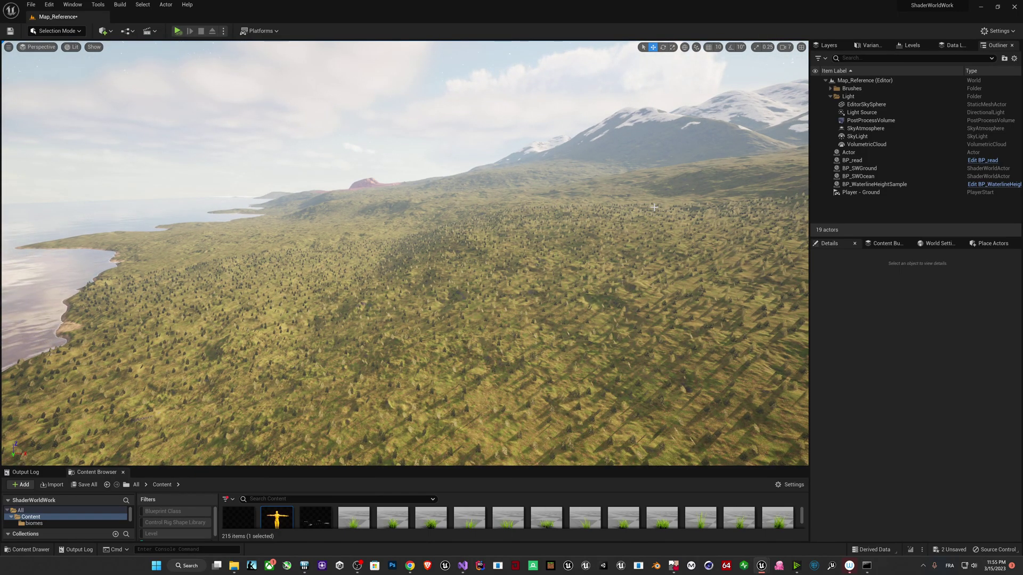
- Display the Virtual Shadow Map Cached Page visualization and examine shadow caching across the forested terrain
click(72, 47)
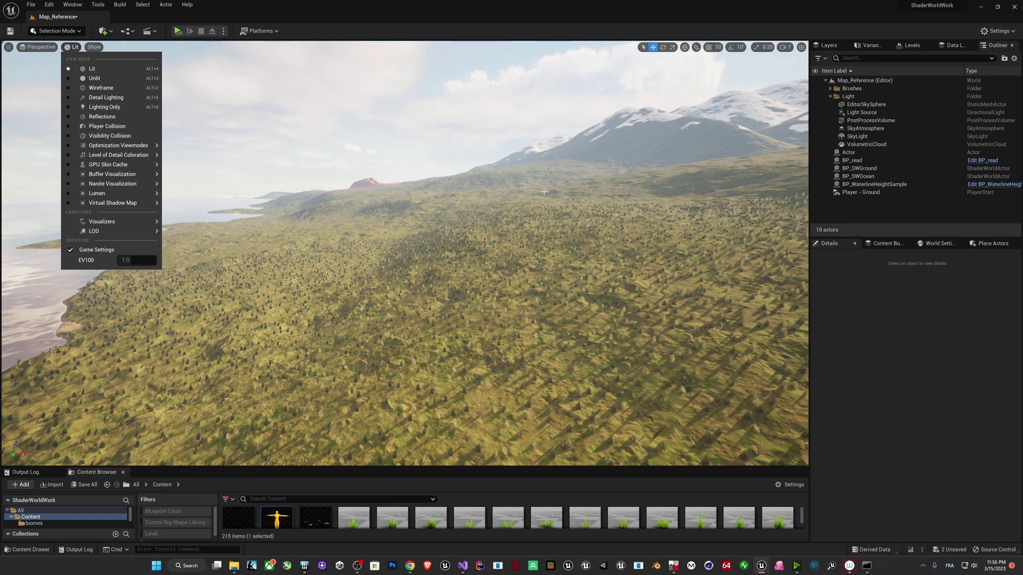
middle_drag(531, 184, 239, 112)
click(73, 46)
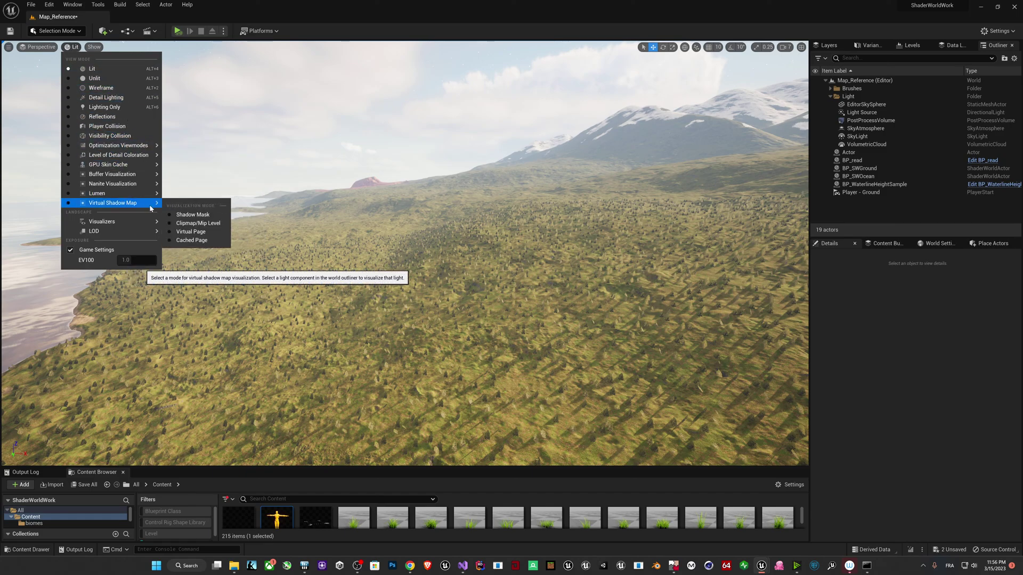
click(198, 244)
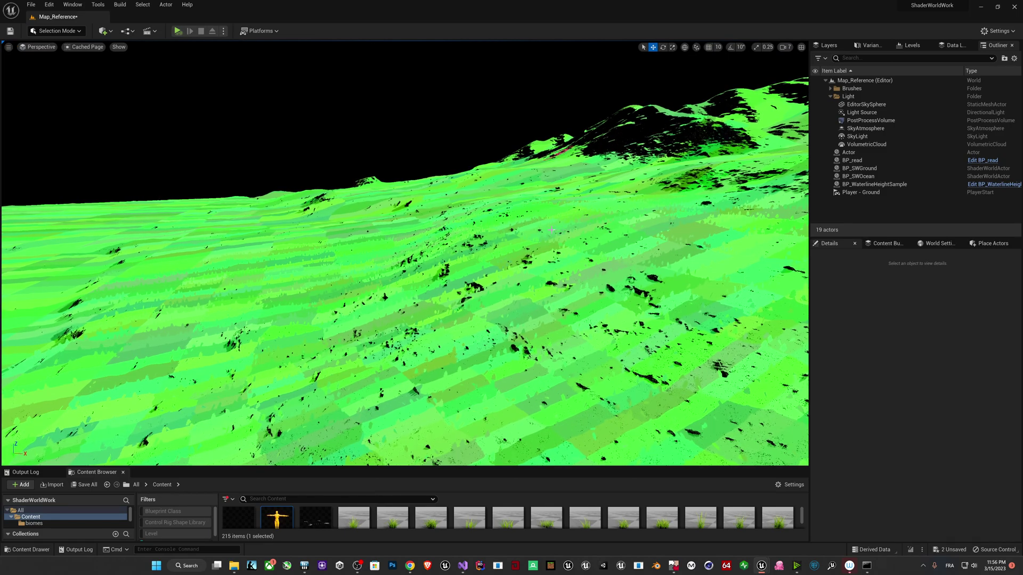
mouse_move(199, 244)
right_down()
mouse_move(341, 248)
mouse_move(213, 248)
right_up()
mouse_move(596, 203)
right_down()
mouse_move(373, 205)
mouse_move(469, 234)
mouse_move(595, 204)
right_up()
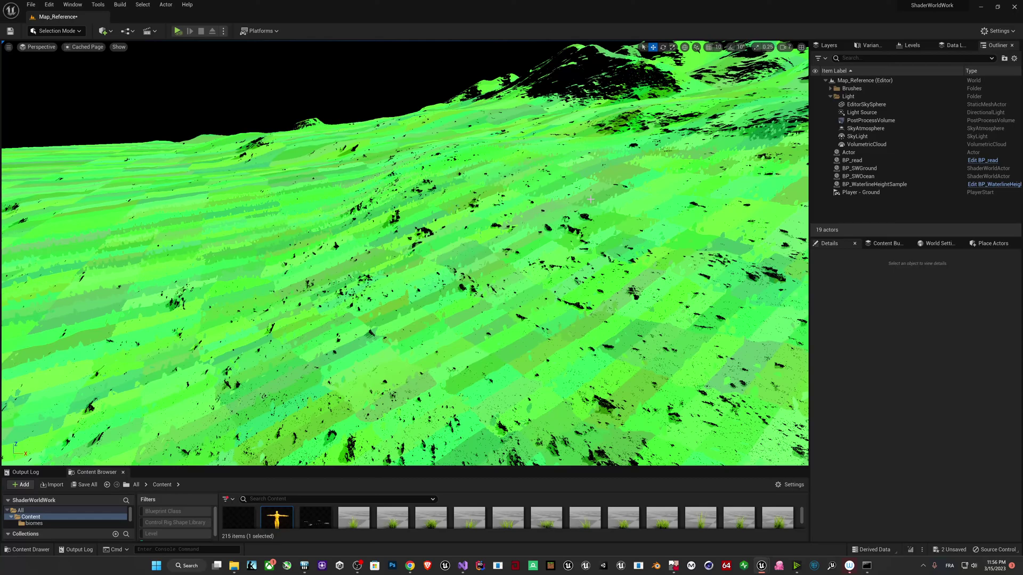
- Return the viewport to Lit shading and inspect the trees and boulders from the grassy slope down to the shoreline
click(91, 47)
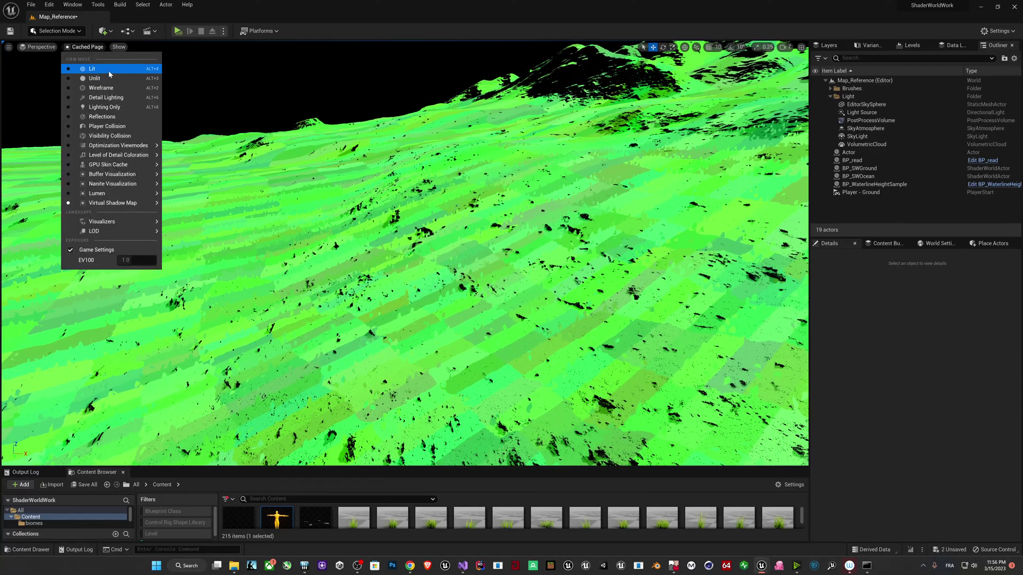
click(108, 70)
mouse_move(405, 253)
right_down()
mouse_move(604, 224)
mouse_move(762, 216)
mouse_move(619, 203)
mouse_move(234, 274)
mouse_move(413, 266)
mouse_move(416, 240)
right_up()
key(w)
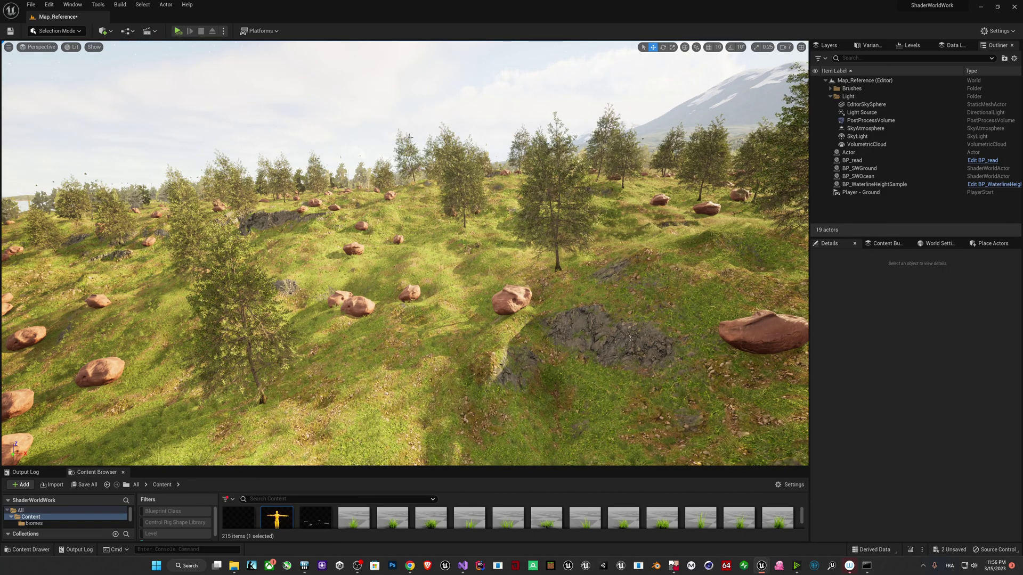
key(e)
right_drag(503, 218, 480, 228)
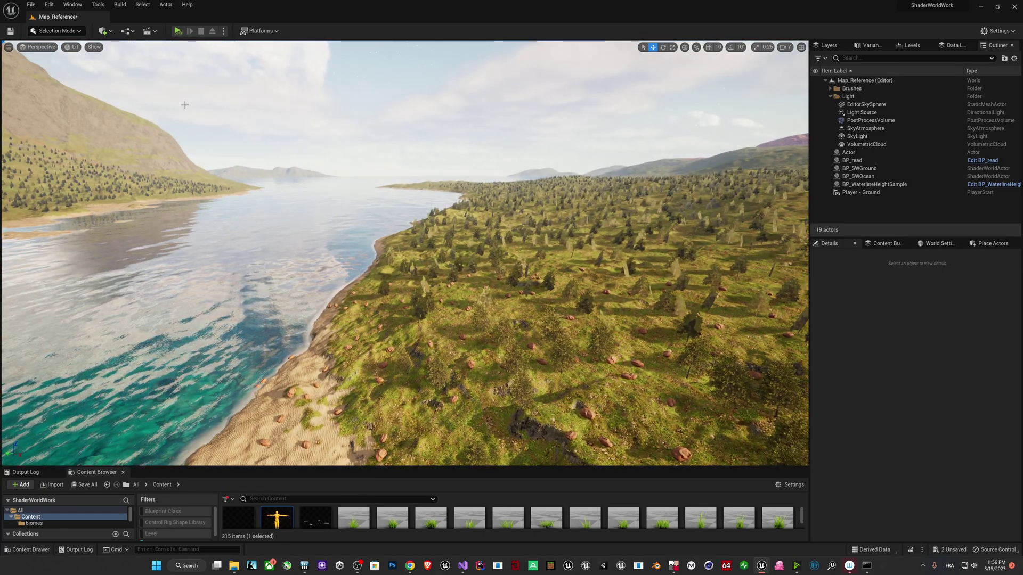
- Examine the terrain, tree and boulder meshes around the water in Wireframe view, then restore Lit shading
click(73, 47)
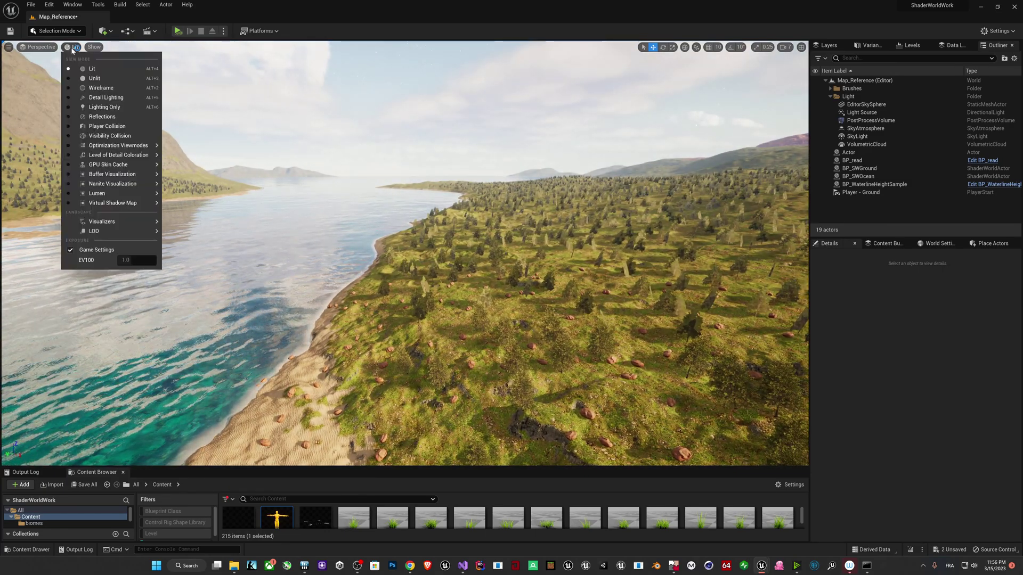
click(112, 89)
right_drag(168, 117, 169, 117)
key(w)
right_drag(569, 233, 591, 275)
click(80, 47)
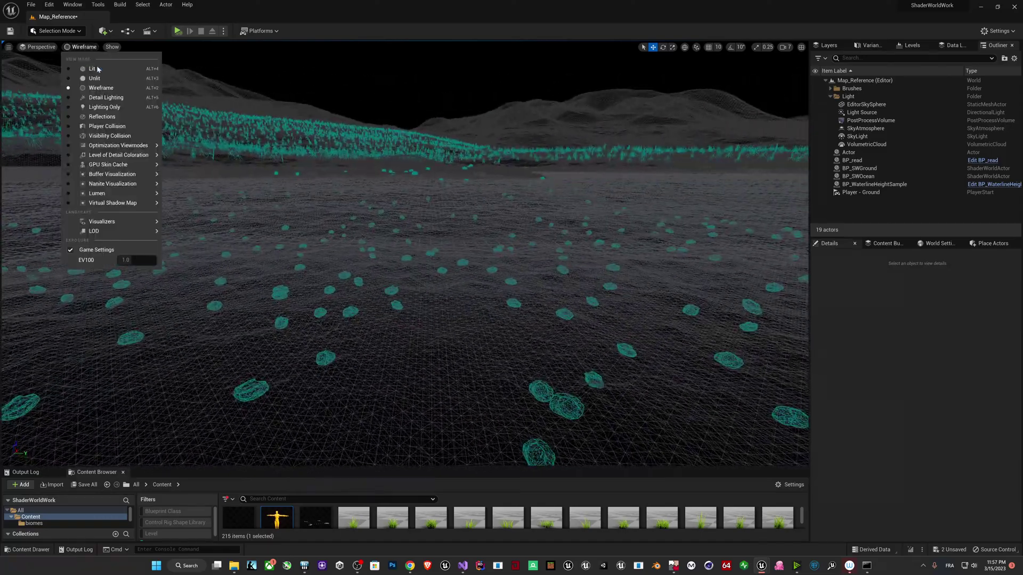
click(80, 71)
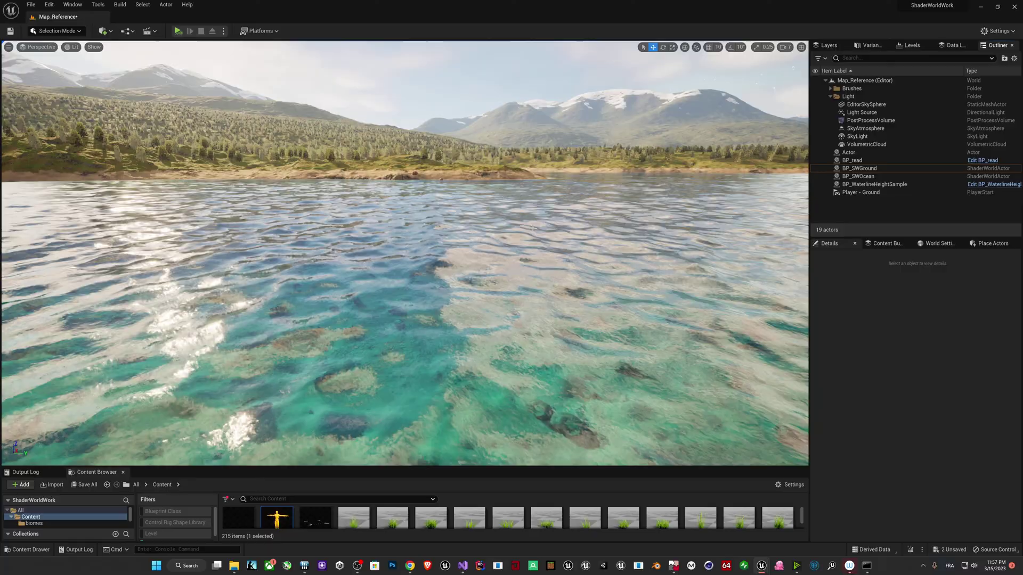
- Select the BP_SWOcean water surface, collapse its Spawnables settings and expand its Config settings
right_drag(586, 235, 448, 234)
right_drag(618, 242, 687, 217)
click(540, 228)
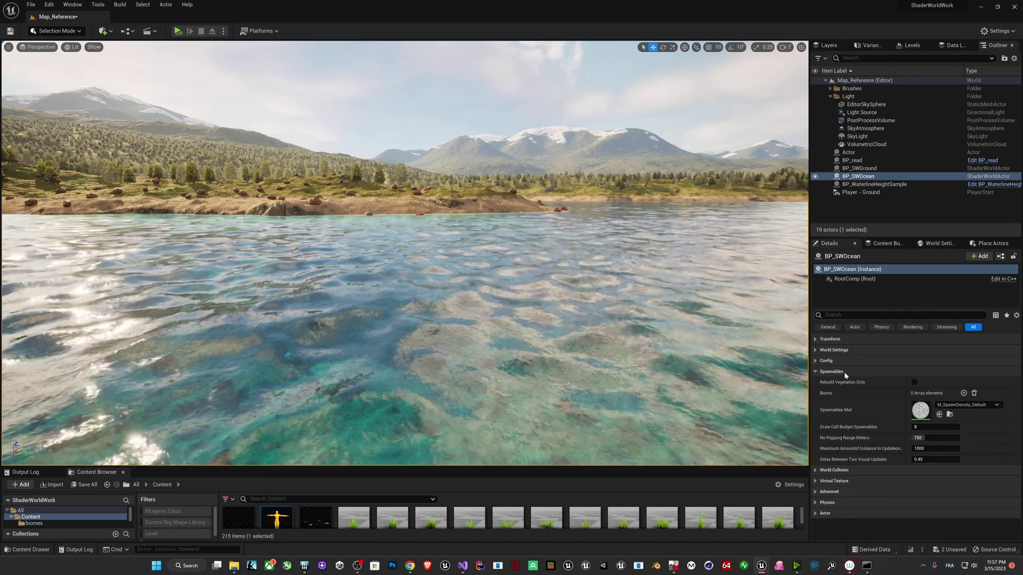
click(831, 371)
click(835, 350)
click(834, 350)
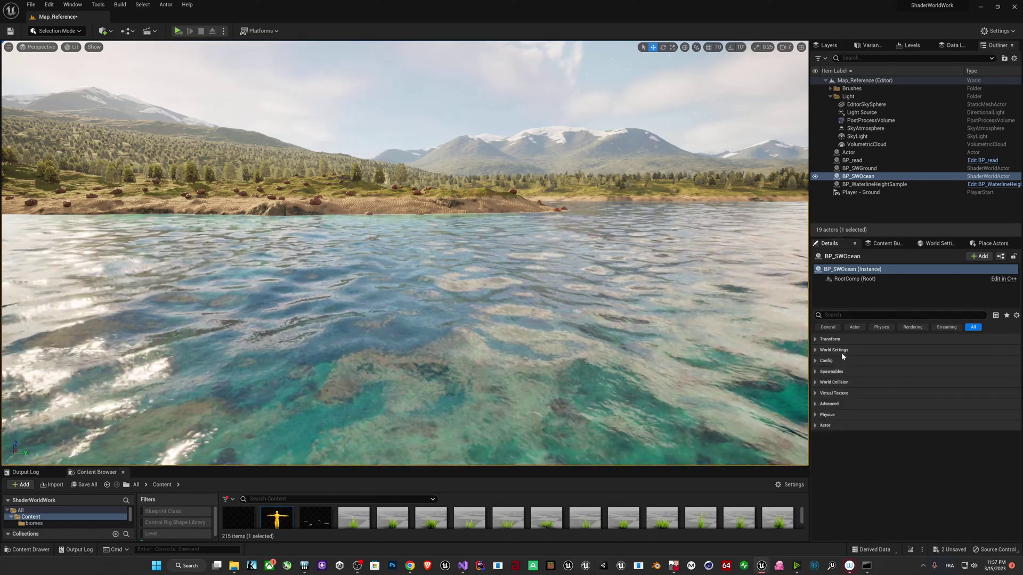
click(839, 359)
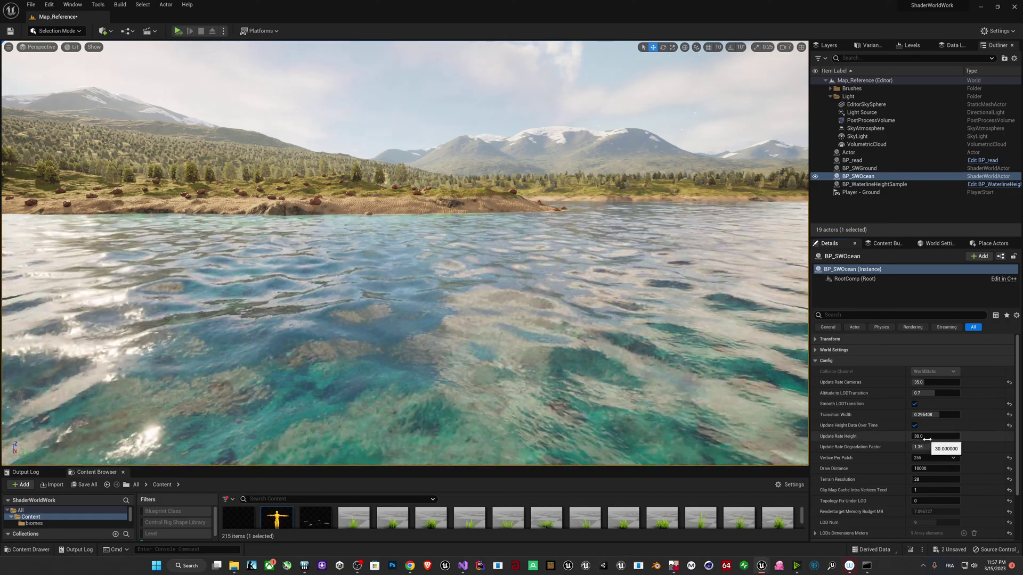
- Set BP_SWOcean's Update Rate Height to 60 and look at the waves near the shore
text(60)
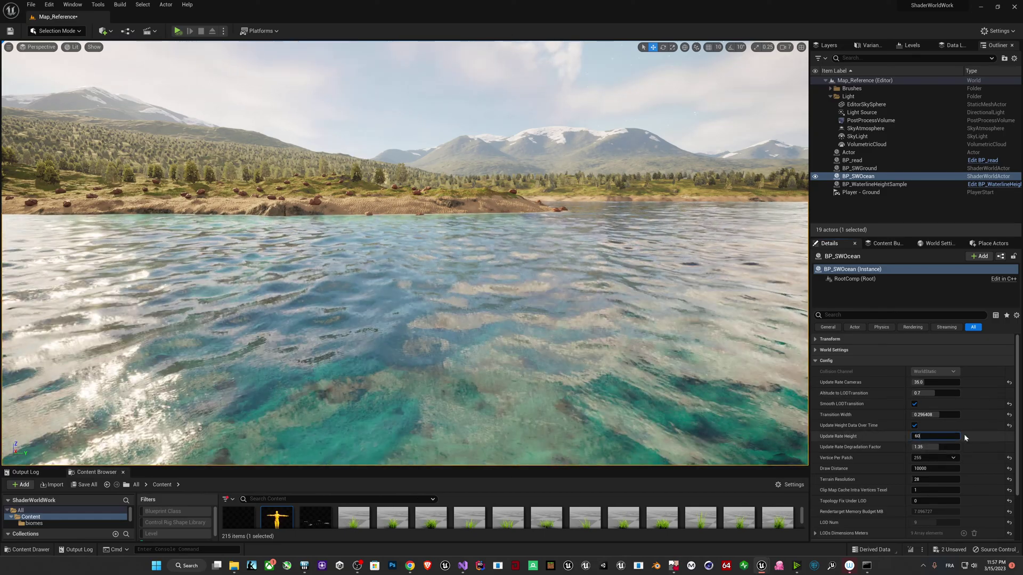
key(Return)
right_drag(693, 320, 684, 319)
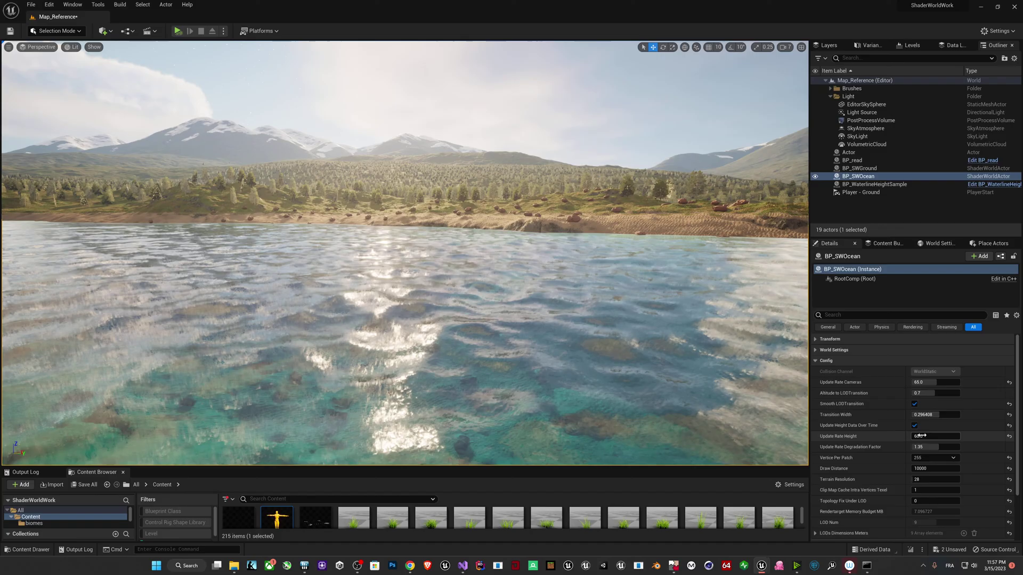
- Set BP_SWOcean's Update Rate Height to 35 and deselect the ocean actor
text(35)
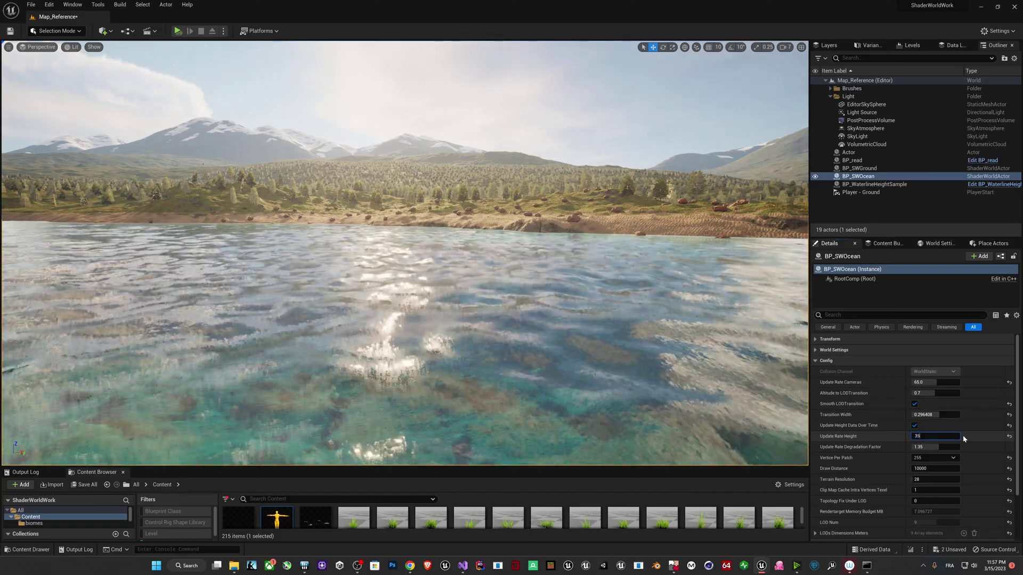
key(Return)
click(834, 218)
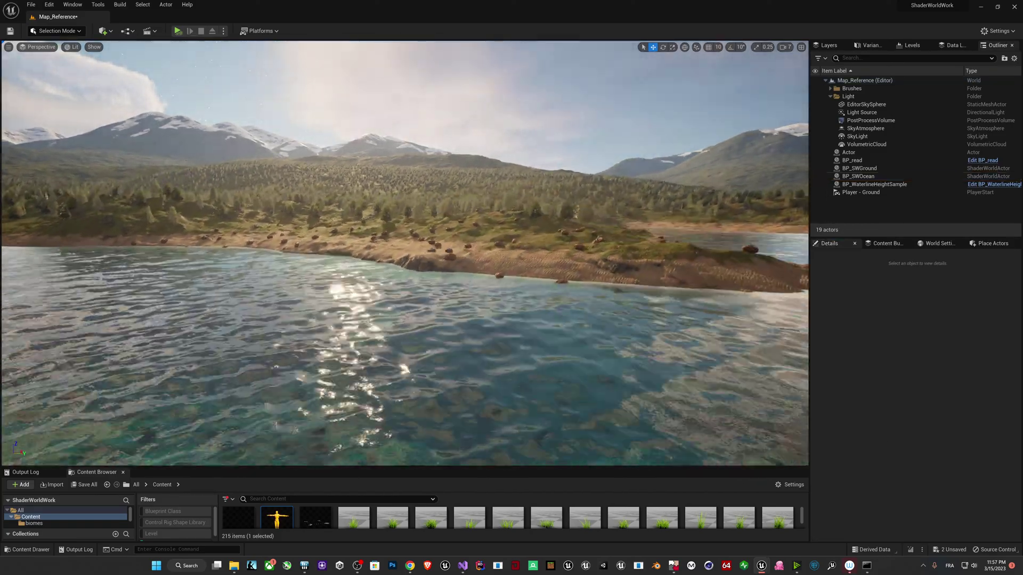